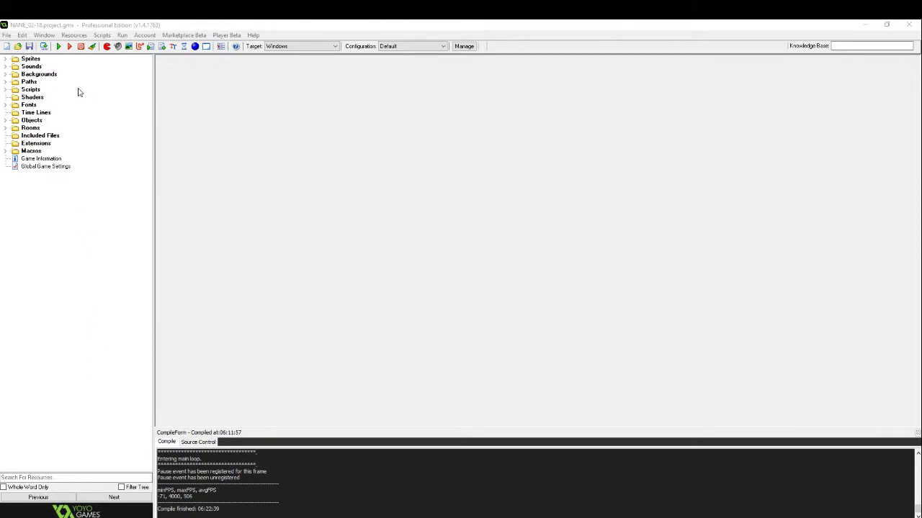
Look through the new sprites group and inspect the properties of sprSingleJumpStar
double_click(32, 60)
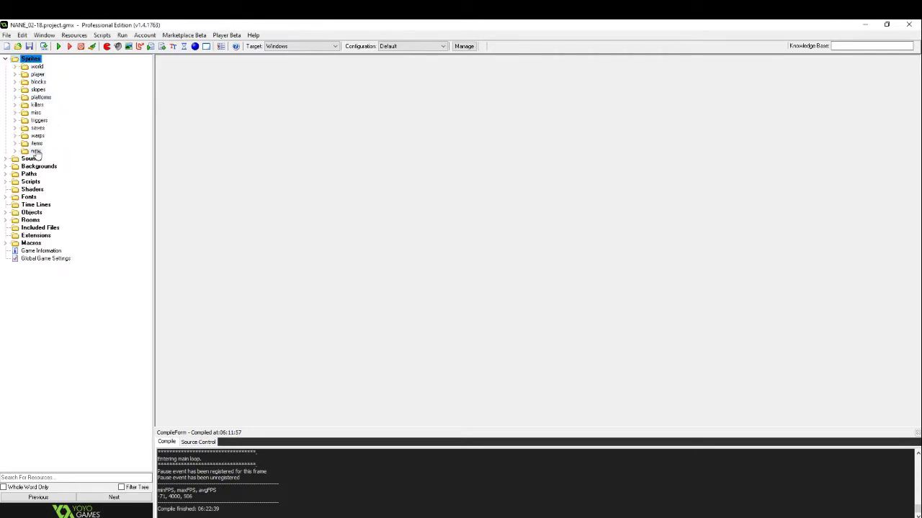
double_click(35, 152)
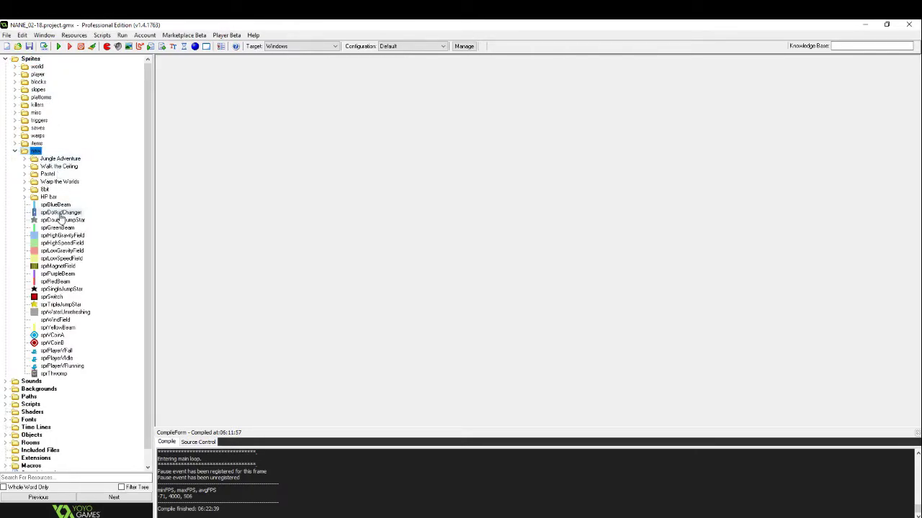
double_click(60, 290)
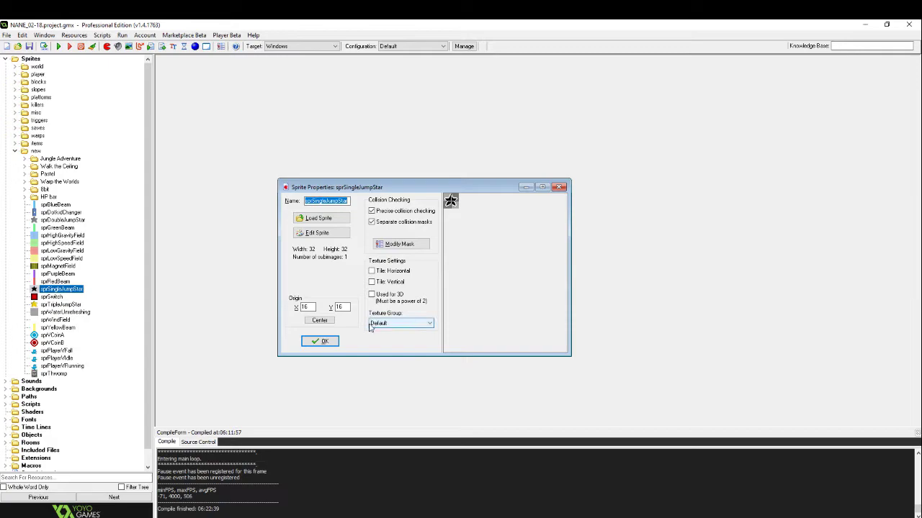
click(321, 340)
double_click(30, 59)
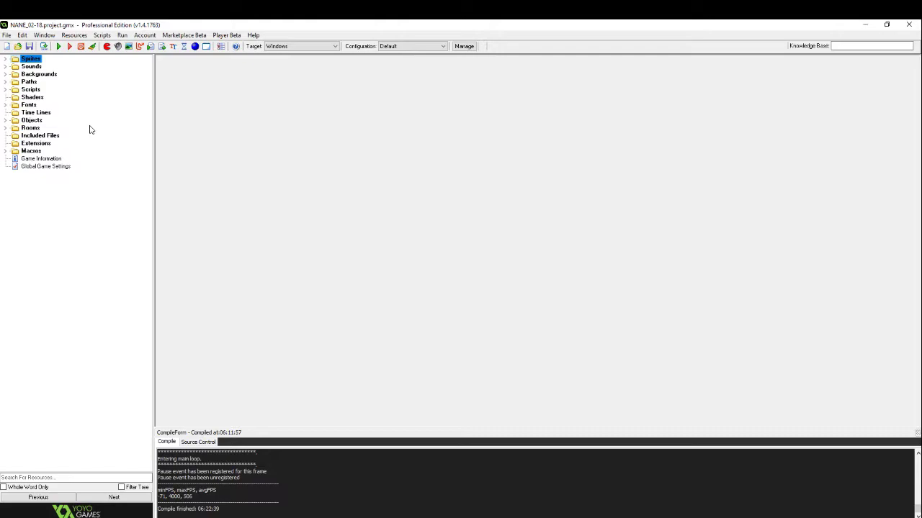
Look over the object groups, including the contents of the new group
double_click(33, 121)
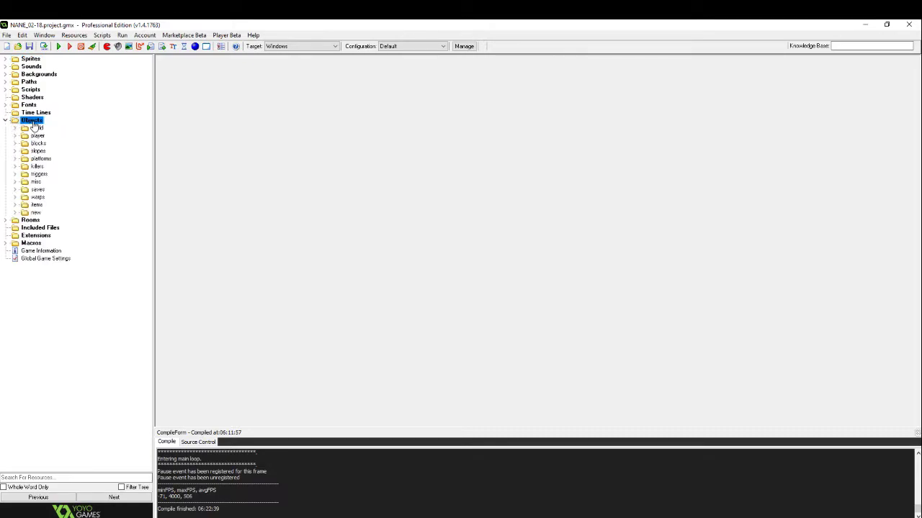
double_click(36, 213)
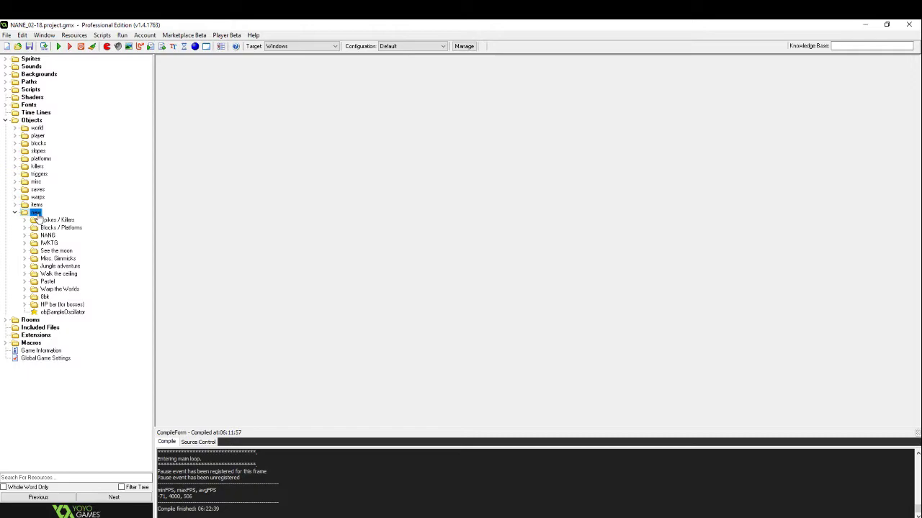
double_click(32, 121)
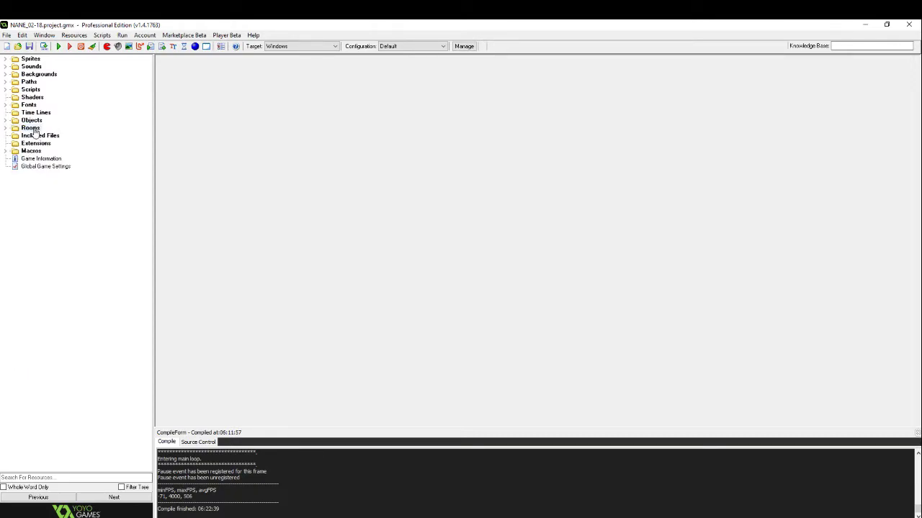
Open the rTest1 room from the test rooms, view its layout and close it
double_click(33, 129)
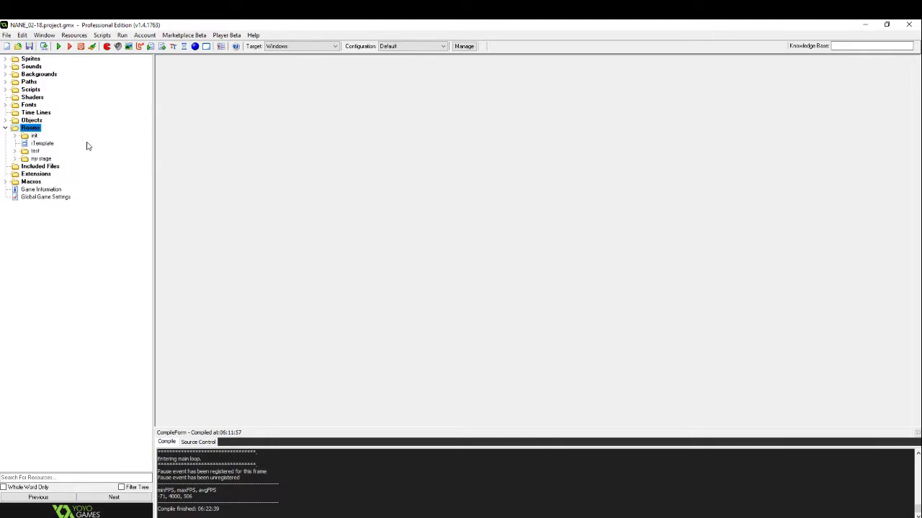
double_click(35, 152)
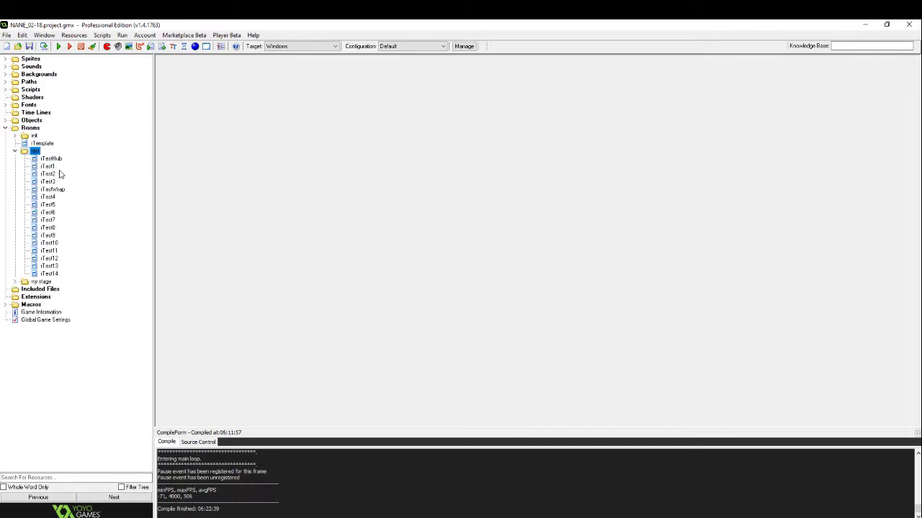
double_click(47, 167)
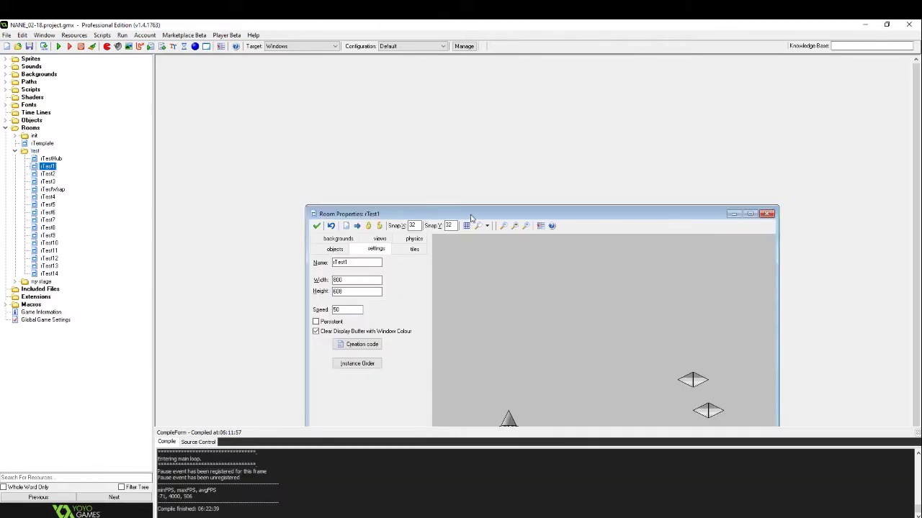
drag(471, 218, 416, 127)
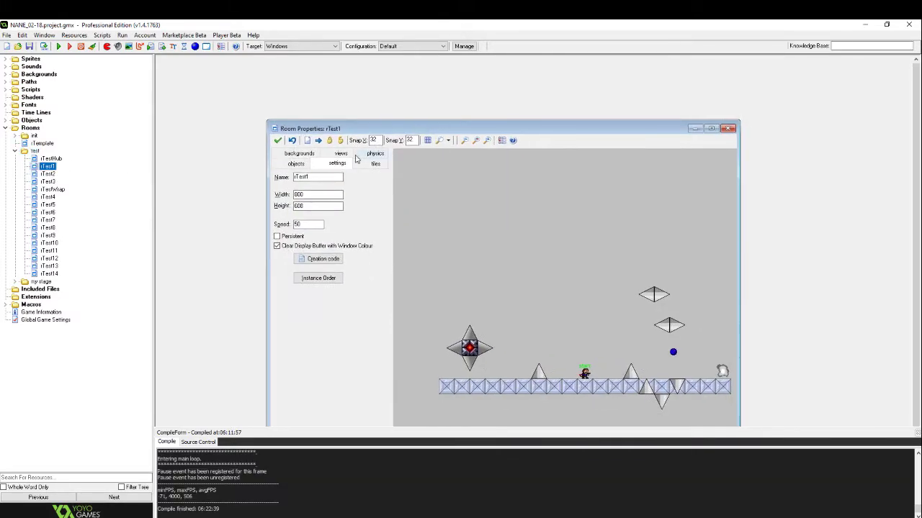
click(278, 140)
Open the rTest7 room to view its layout, close it and collapse the test rooms
double_click(48, 219)
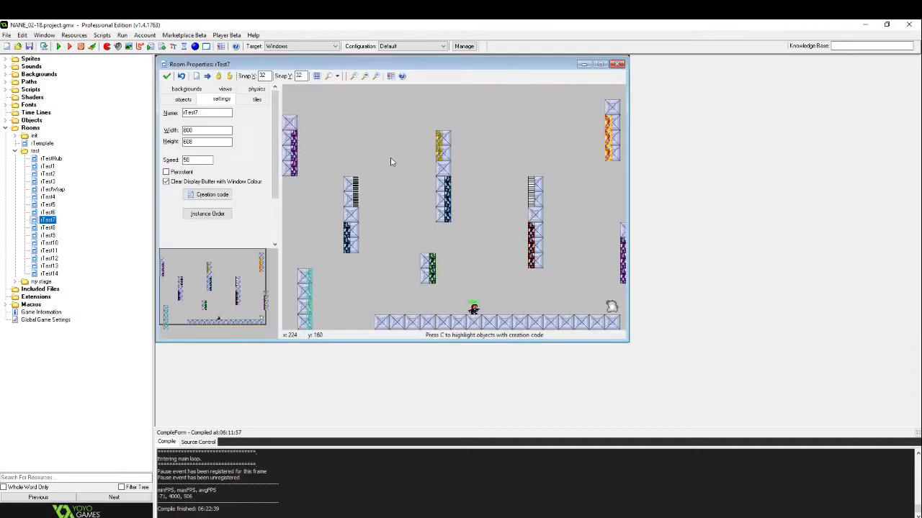
drag(374, 65, 423, 104)
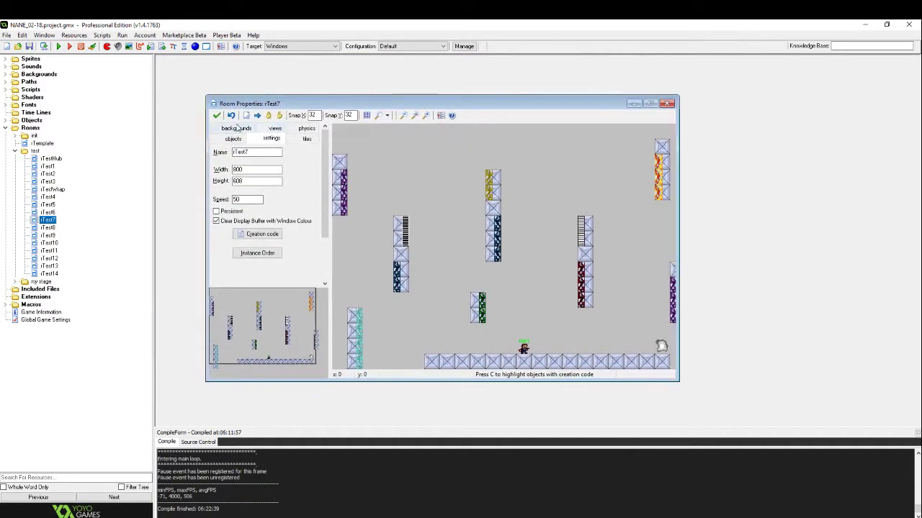
click(216, 116)
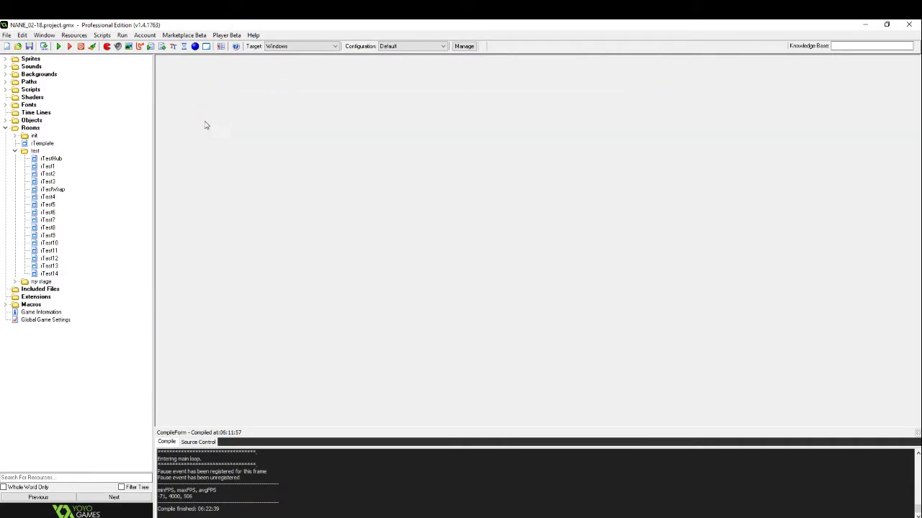
double_click(34, 152)
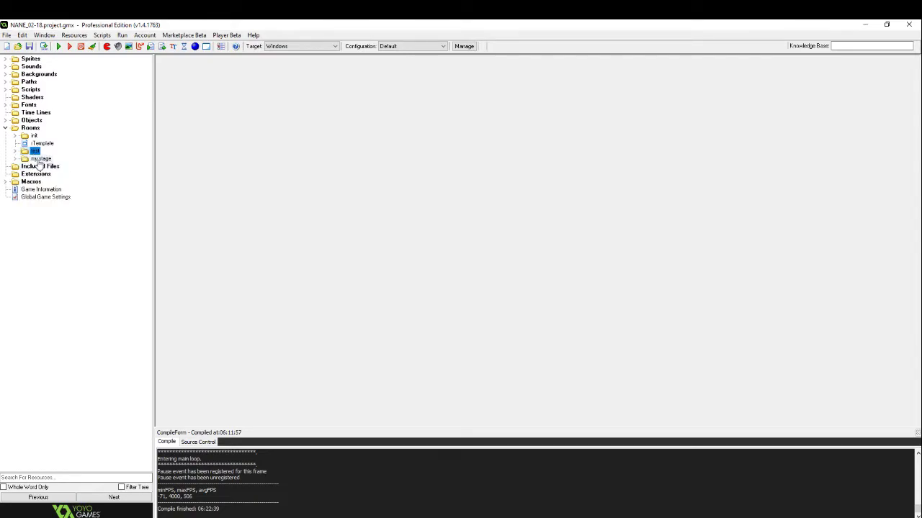
Open the rMyStage1 room from the my stage group and show its object placement options
double_click(39, 159)
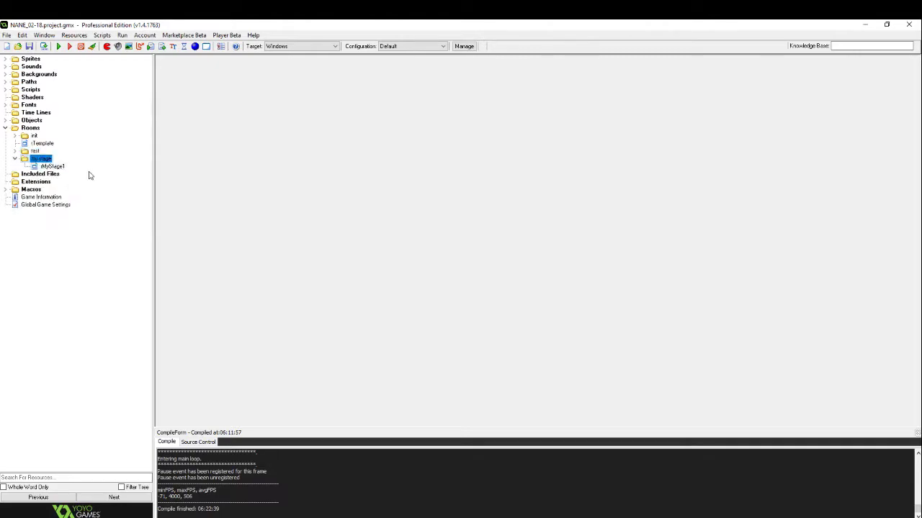
double_click(53, 167)
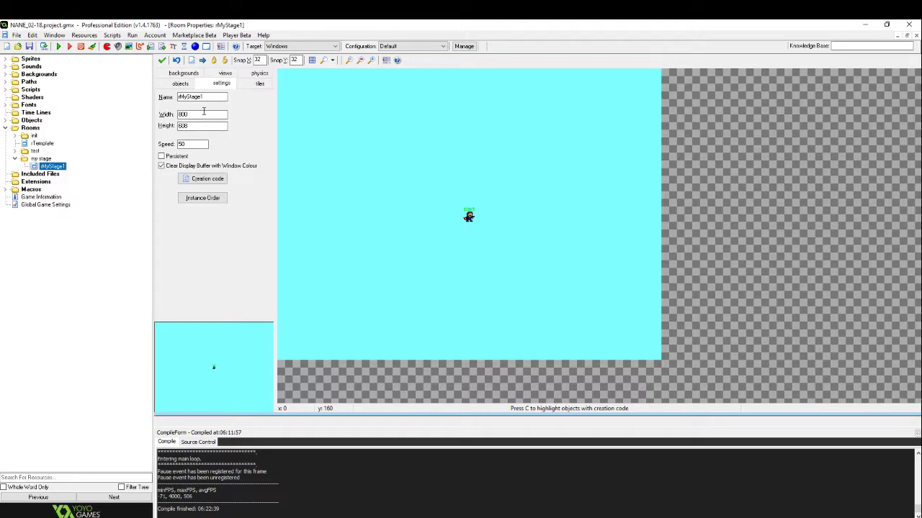
click(183, 84)
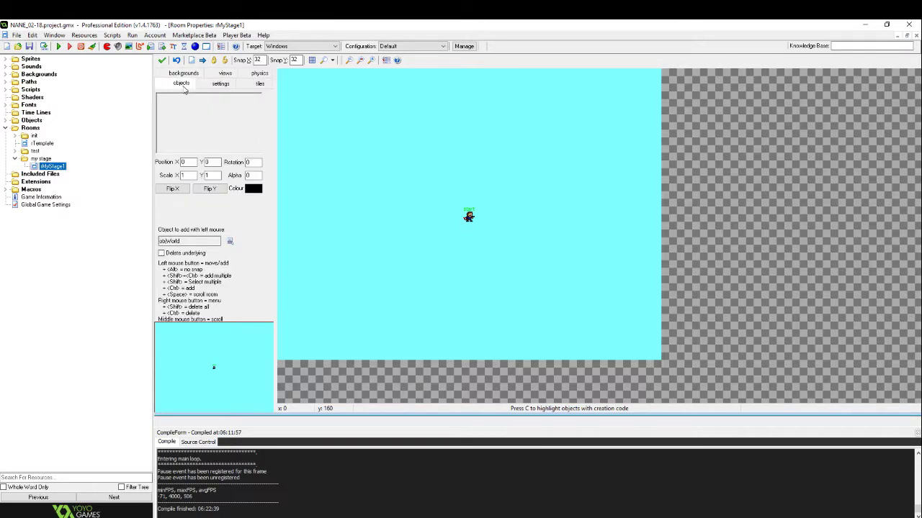
Browse the placeable object categories, including saves and the Spikes / Killers group under new, without choosing an object
click(206, 127)
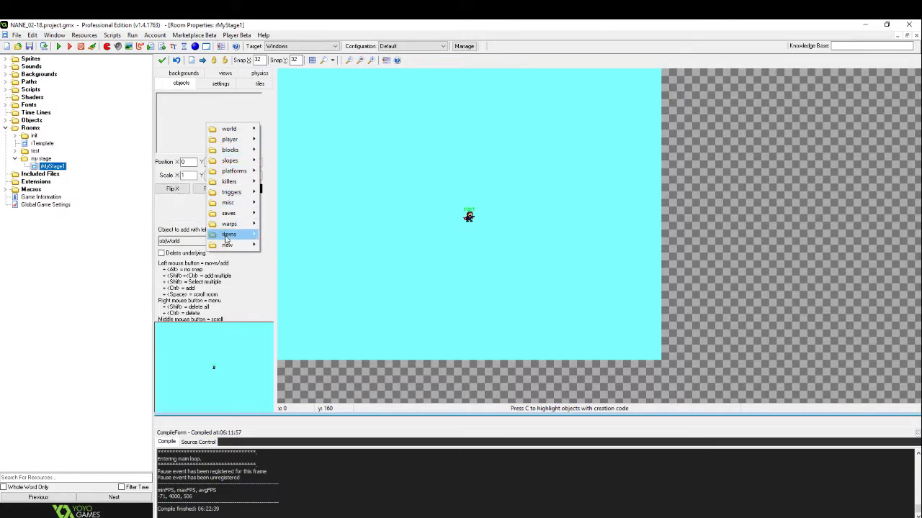
mouse_move(230, 226)
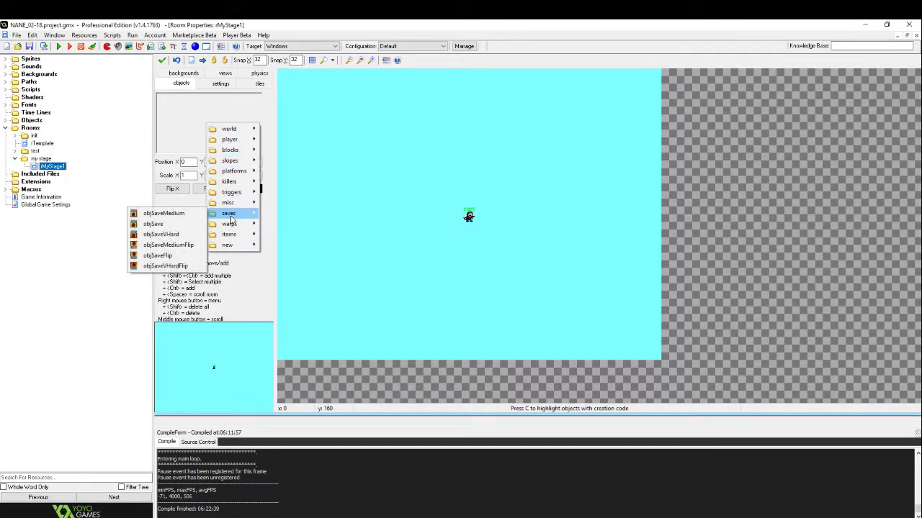
mouse_move(232, 206)
mouse_move(238, 246)
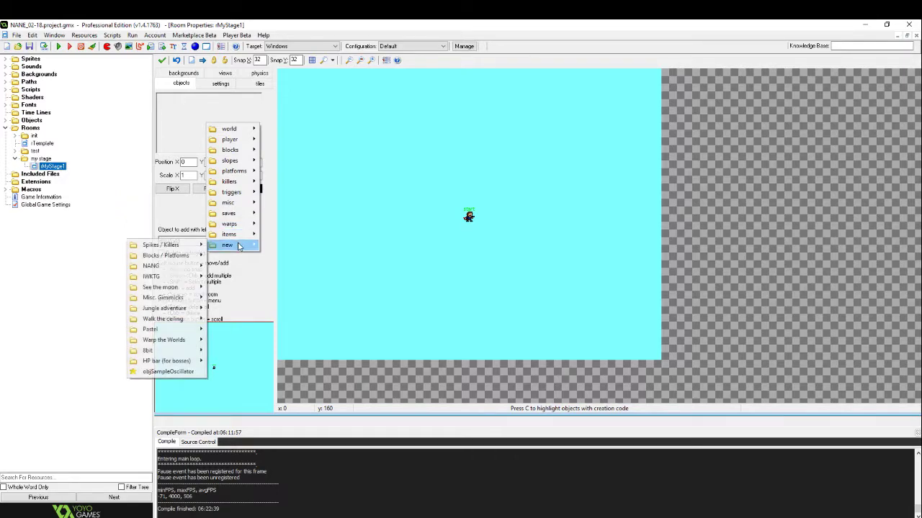
mouse_move(196, 249)
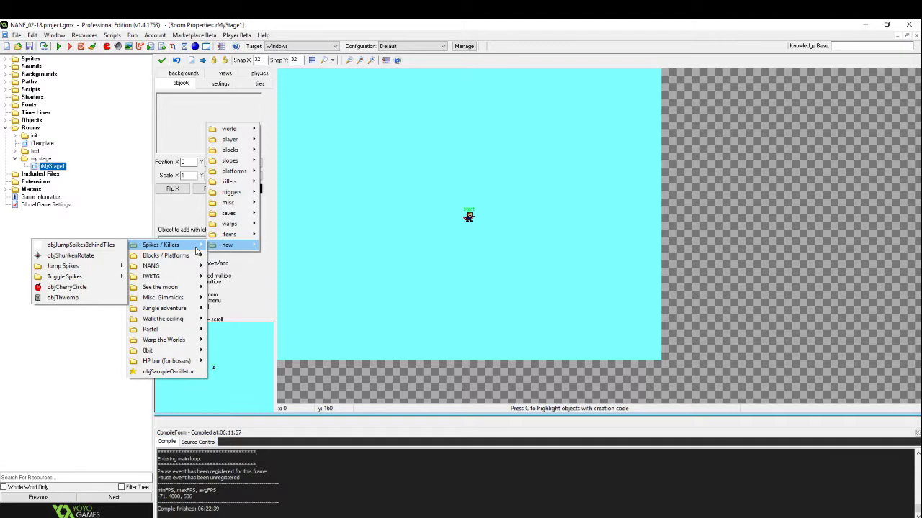
key(Escape)
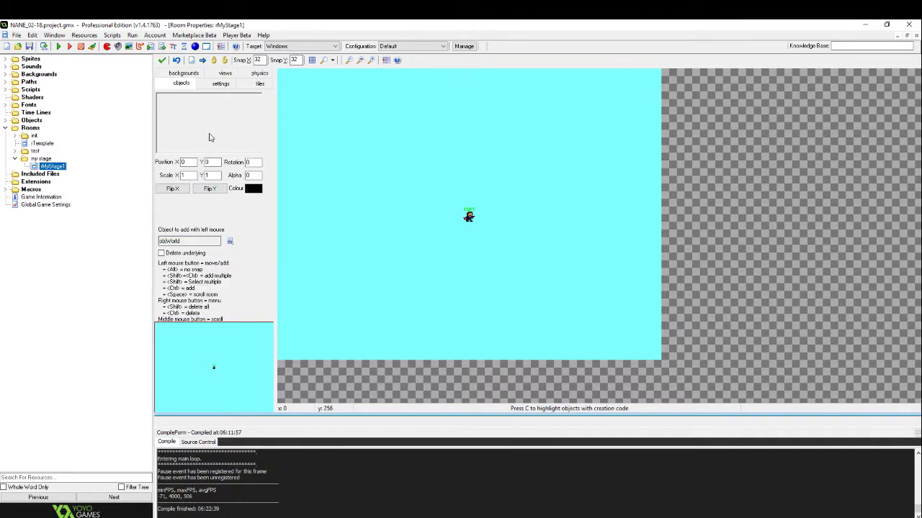
Choose objBlock and lay a horizontal row of ten blocks below the player start
click(210, 138)
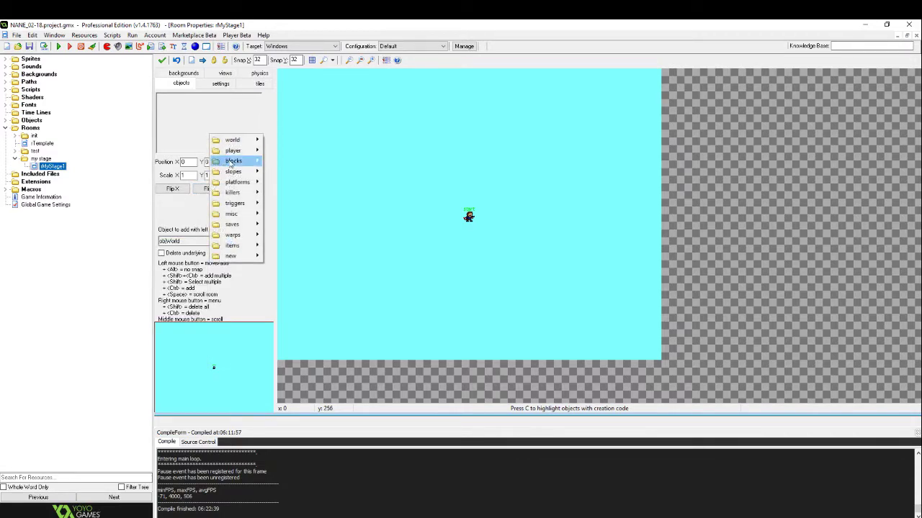
mouse_move(230, 162)
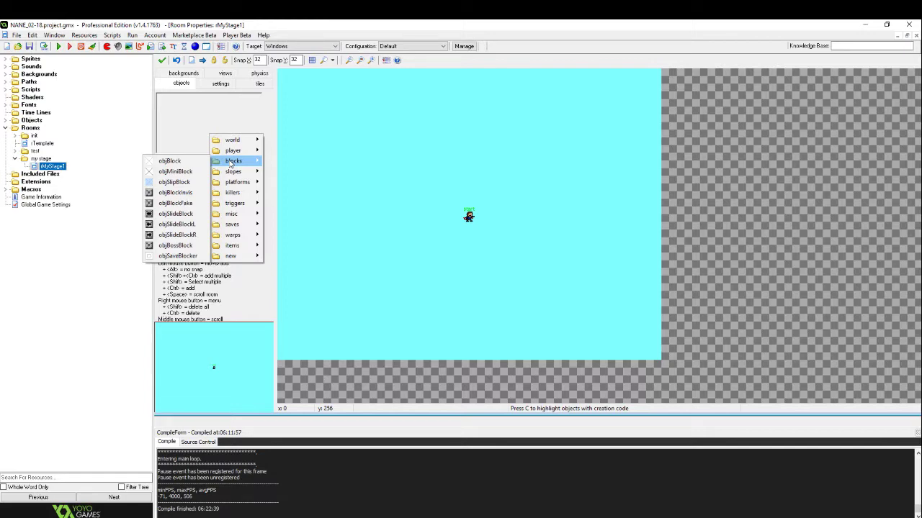
click(173, 162)
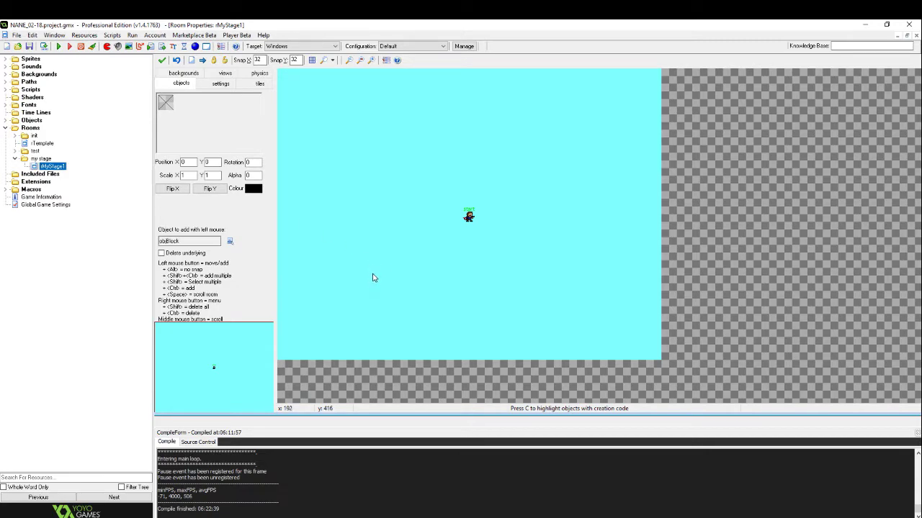
ctrl+shift+drag(372, 277, 525, 280)
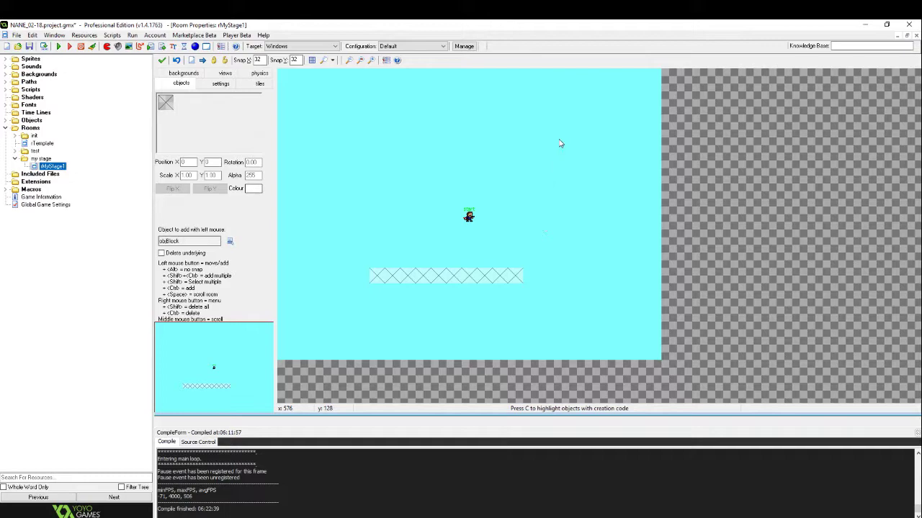
Paint a stroke of extra blocks across the room above the row and erase them again
mouse_move(561, 140)
ctrl+shift+mouse_down()
mouse_move(564, 281)
mouse_move(556, 296)
mouse_move(367, 296)
ctrl+shift+mouse_up()
mouse_move(362, 289)
shift+right_down()
mouse_move(556, 295)
mouse_move(568, 140)
shift+right_up()
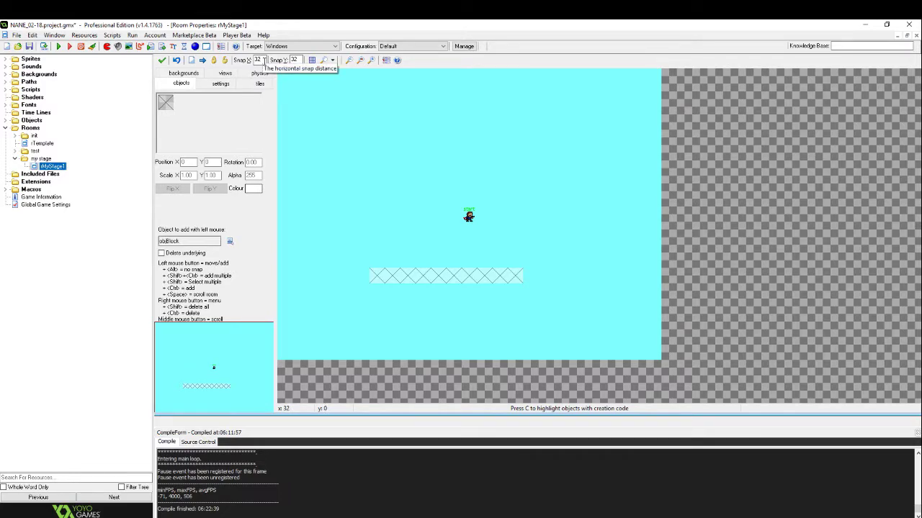
Set the room's horizontal and vertical snap distances to 16 and select the block at the row's right end
drag(264, 60, 253, 65)
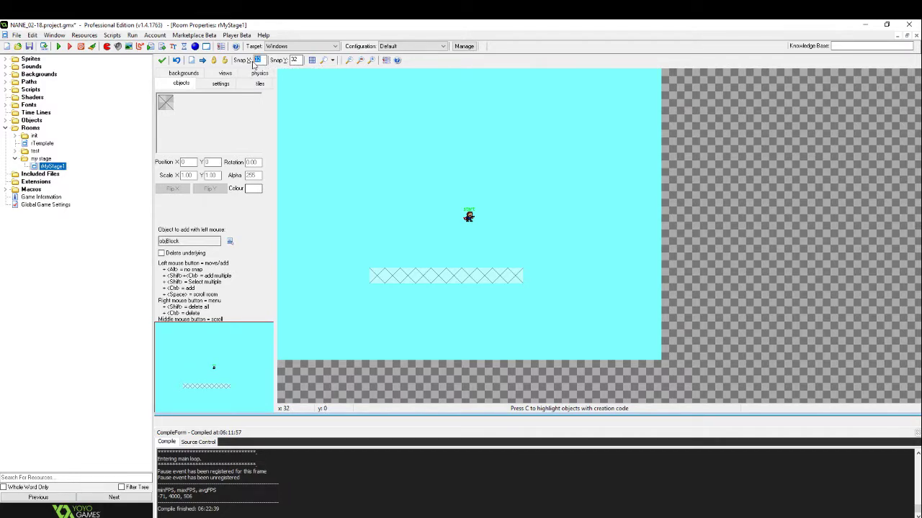
text(16)
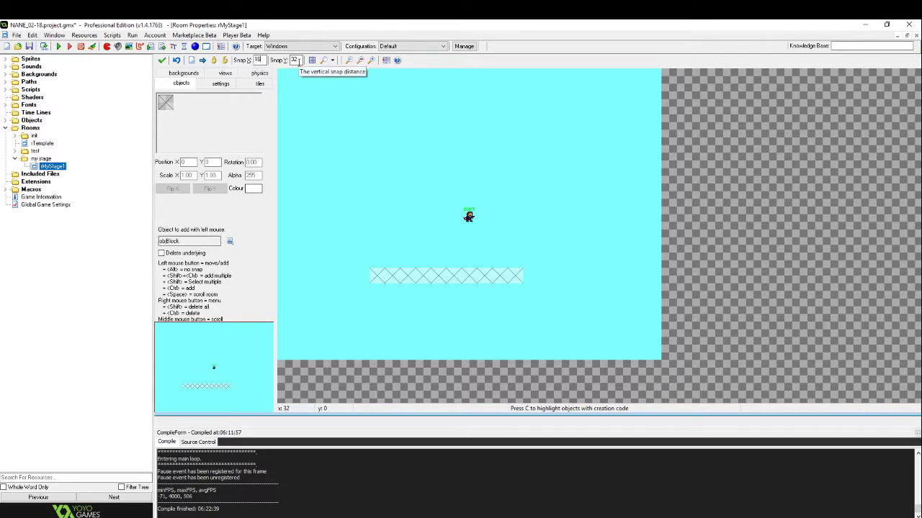
click(292, 60)
text(16)
drag(540, 267, 521, 275)
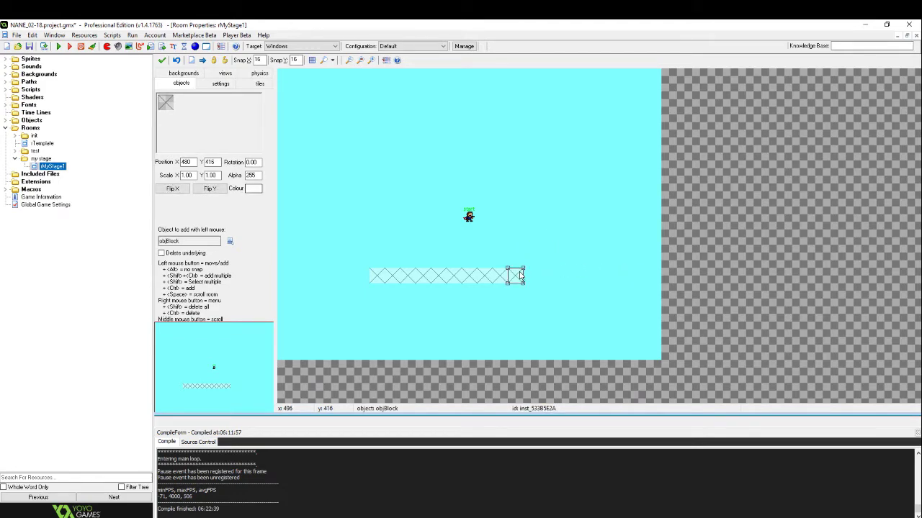
Extend the block row by two blocks on its right end and move the player start down onto the row
drag(520, 276, 543, 279)
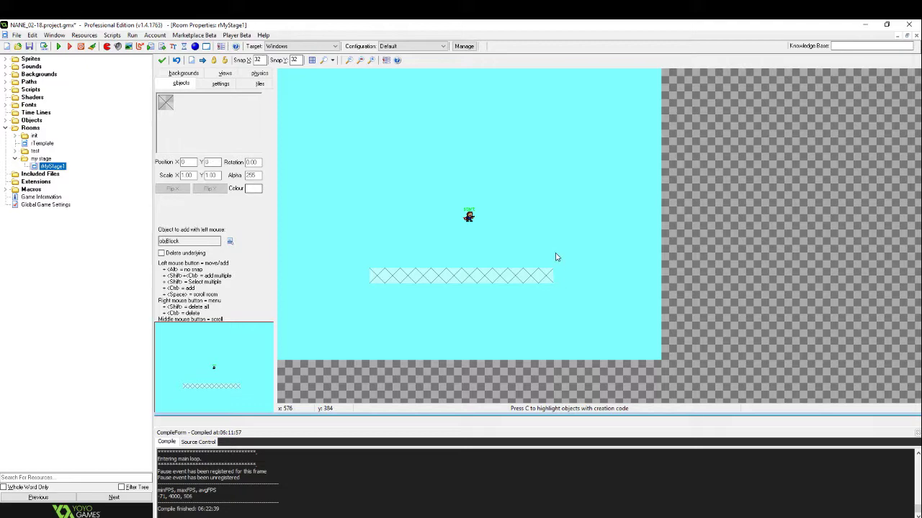
click(469, 219)
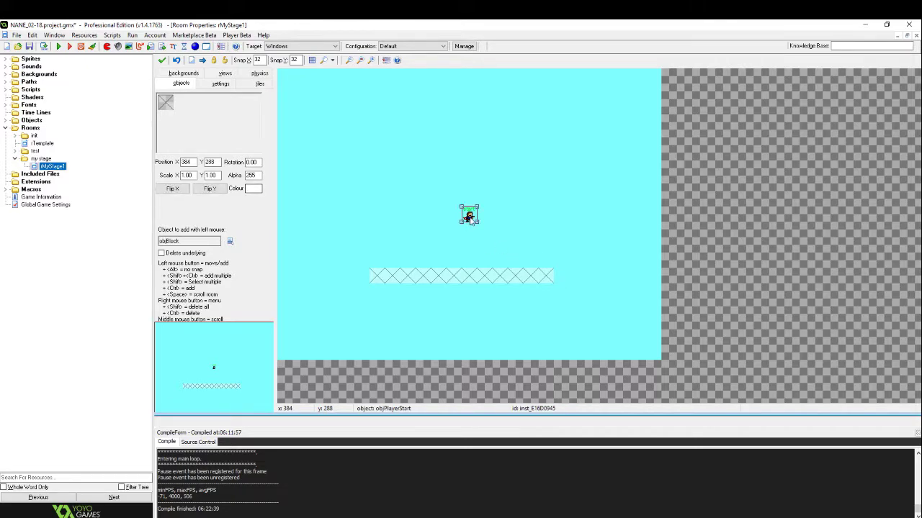
drag(471, 220, 463, 265)
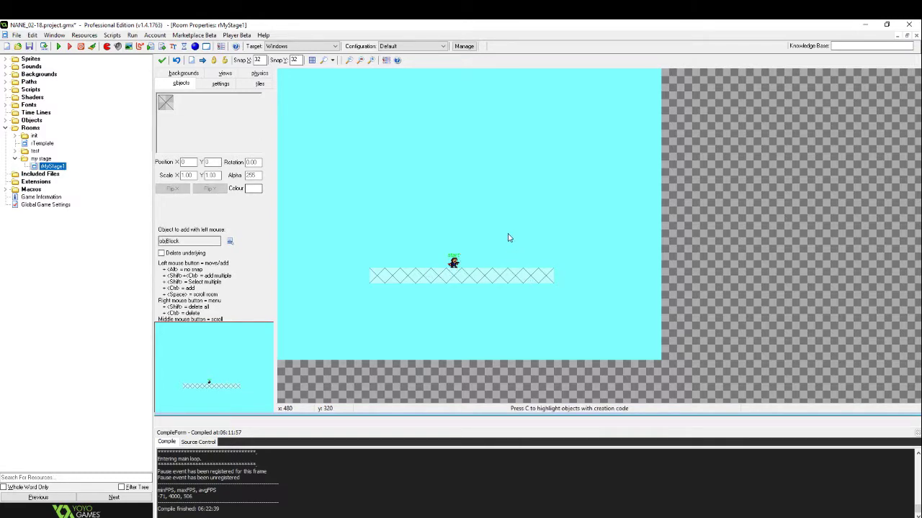
Run the game to test the room
click(59, 47)
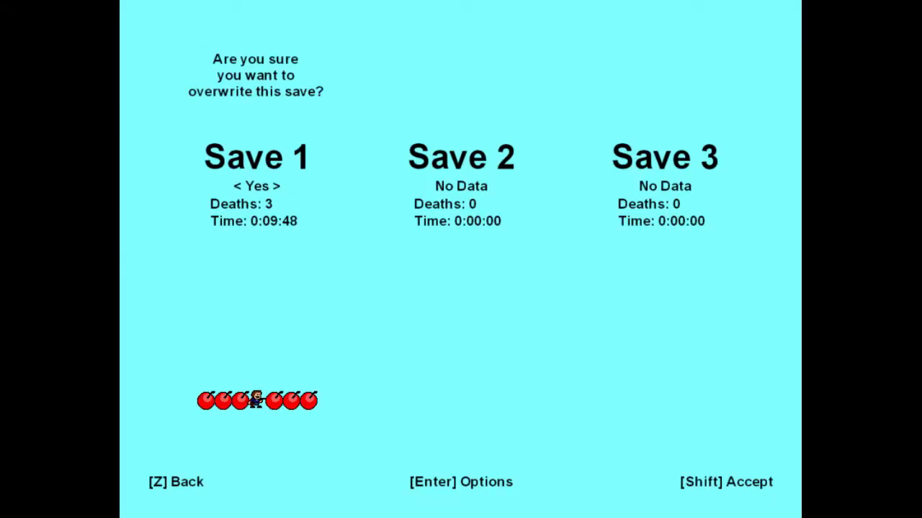
Confirm overwriting Save 1 to start a new game and walk the player along the blocks
key(shift)
key(Right)
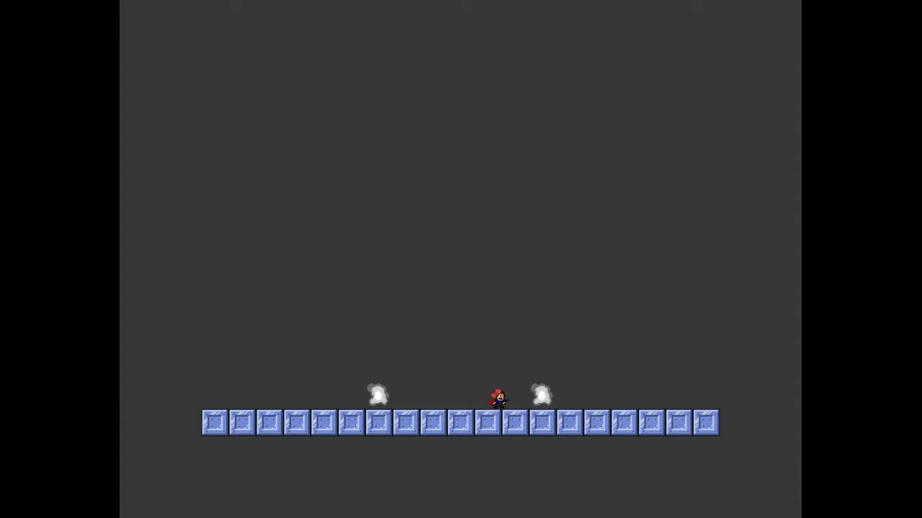
key(Right)
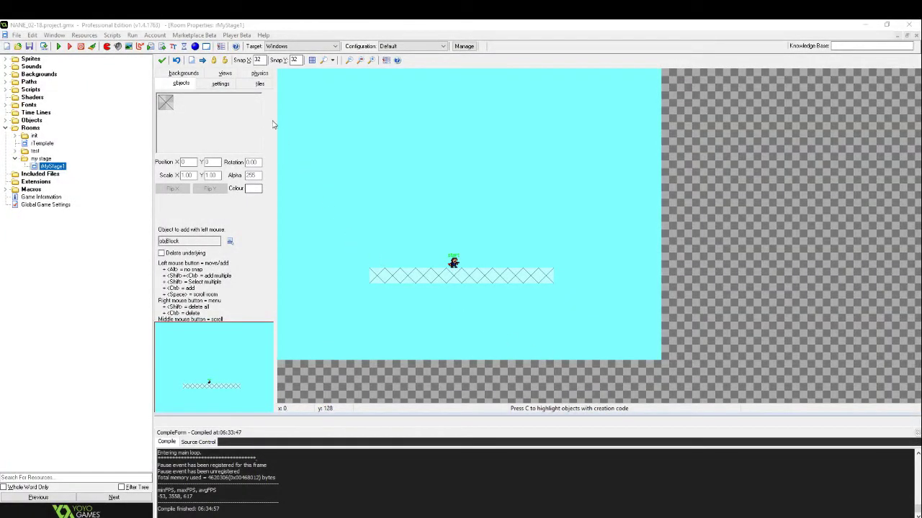
Cover the block row with bTestRoomTiles tiles and paint a tile-only patch two wide and four high above the row
click(260, 84)
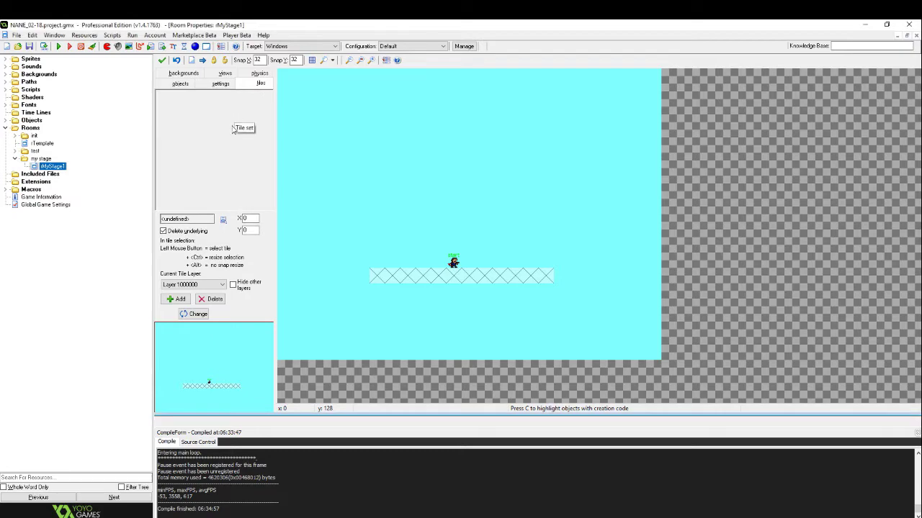
click(207, 223)
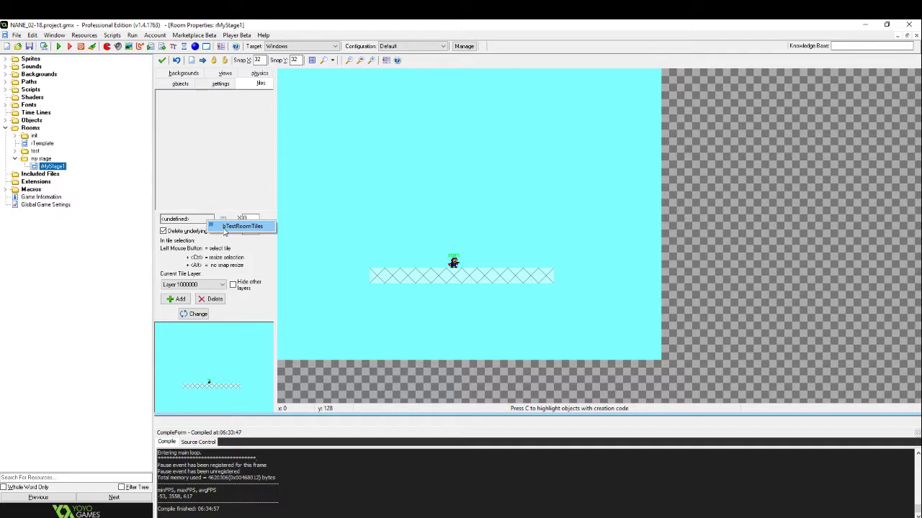
click(242, 226)
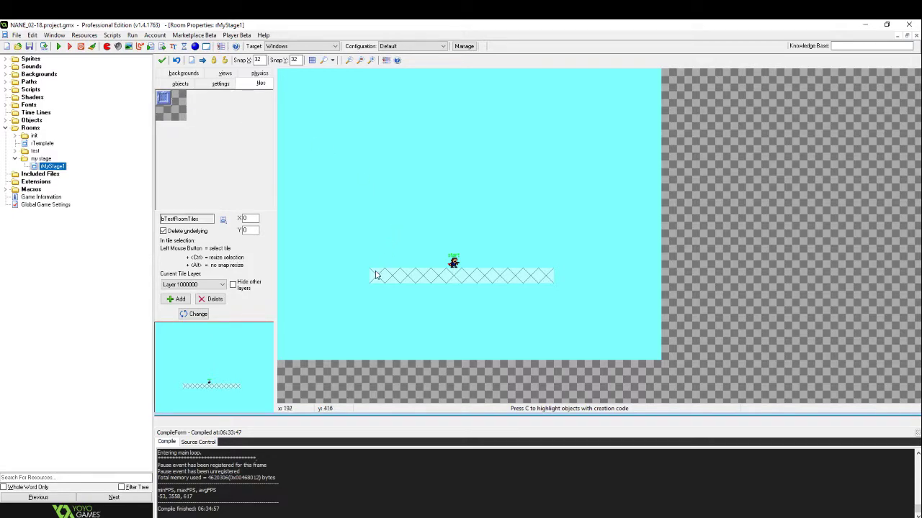
mouse_move(375, 277)
mouse_down()
mouse_move(542, 277)
mouse_move(515, 279)
mouse_up()
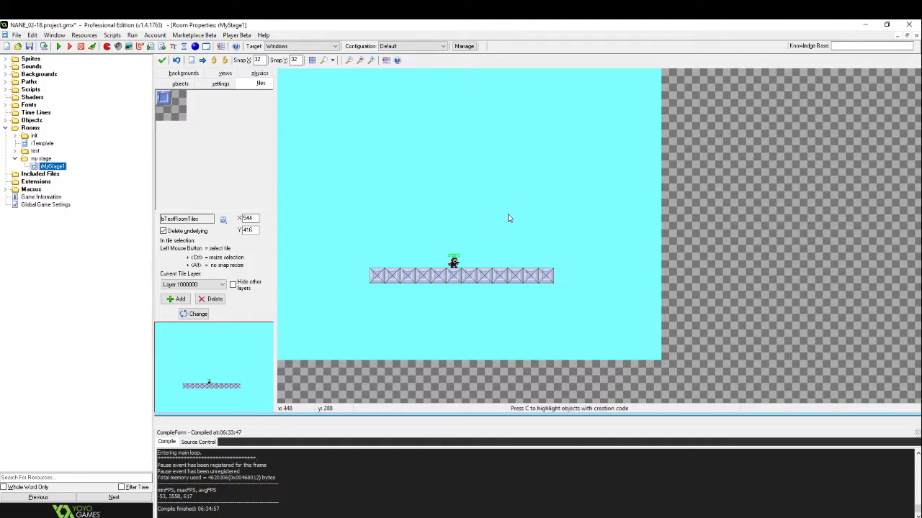
mouse_move(514, 210)
mouse_down()
mouse_move(516, 248)
mouse_move(501, 198)
mouse_move(482, 227)
mouse_up()
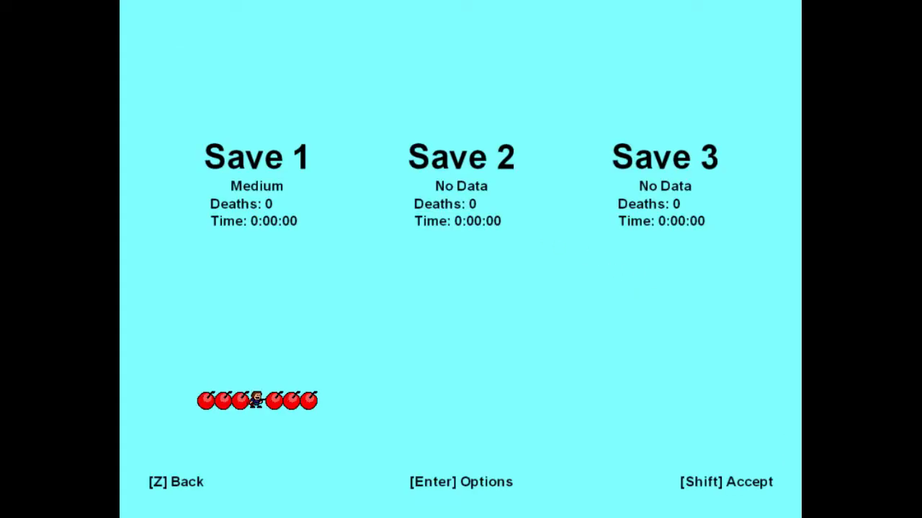
Start a game from the save select screen and test the player's collision by walking and jumping around the floating tile patch
key(Left)
key(shift)
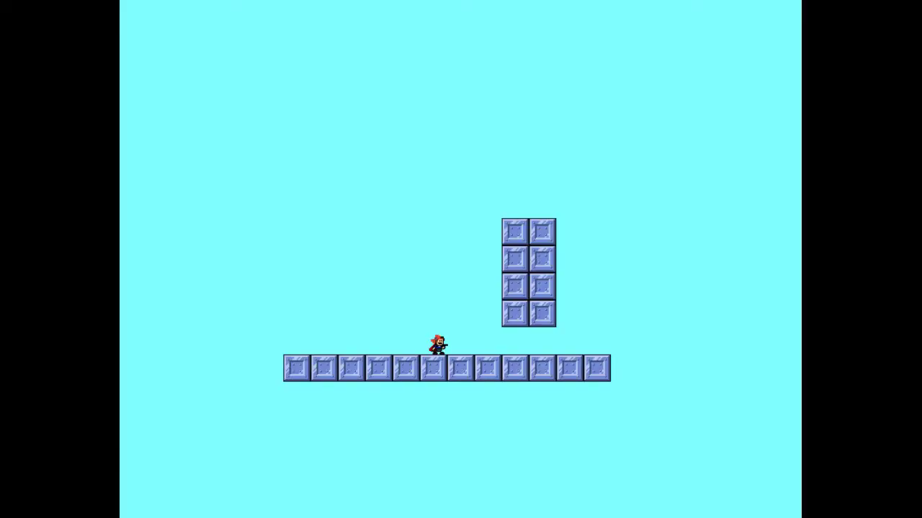
key(Right)
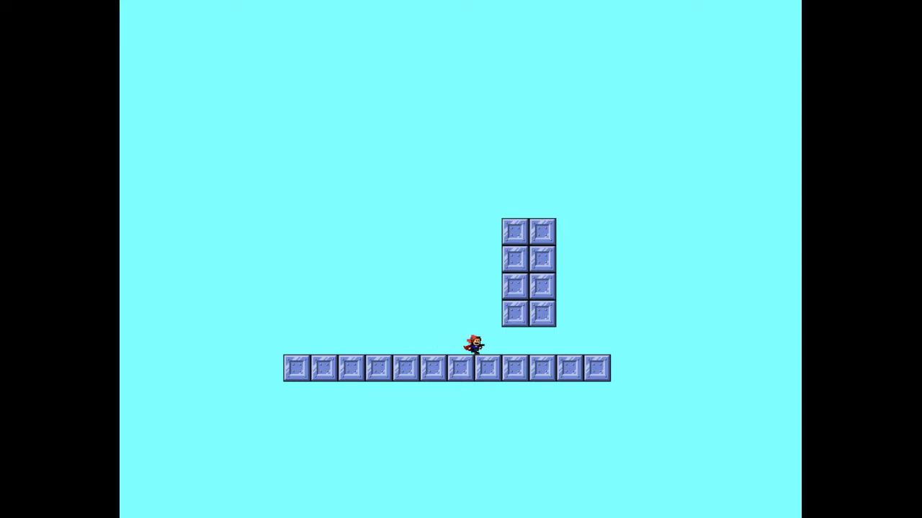
key(Right)
key(shift)
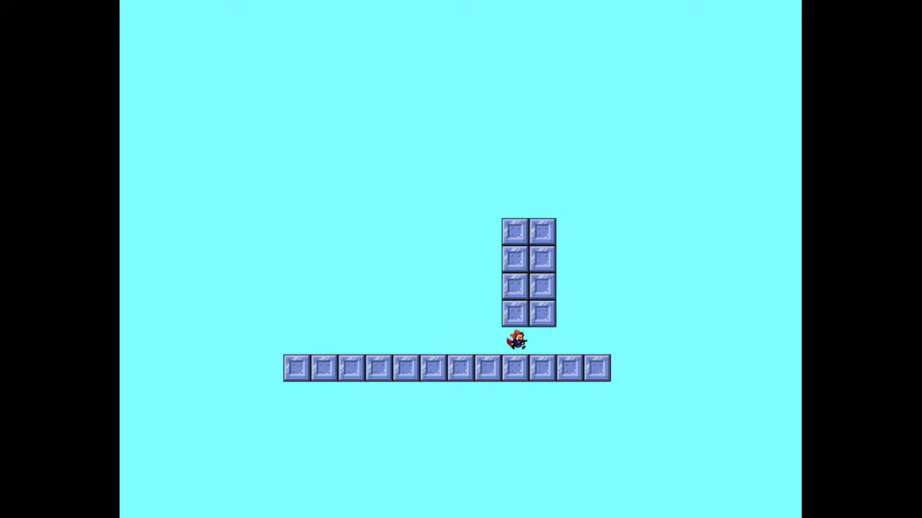
key(shift)
key(shift)
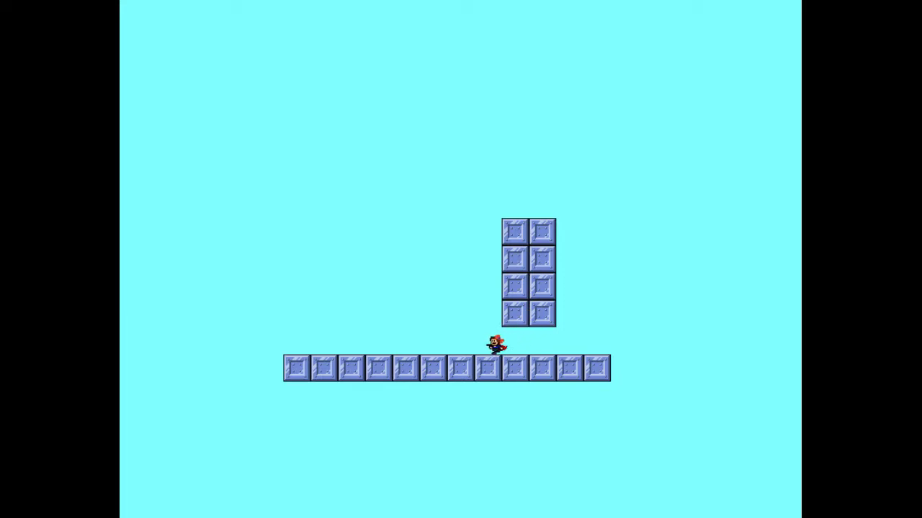
key(shift)
key(shift)
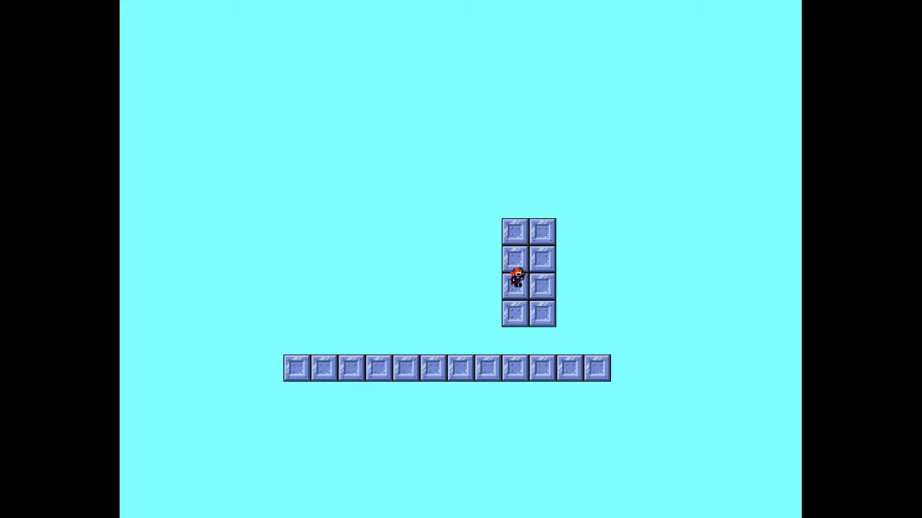
key(shift)
key(Left)
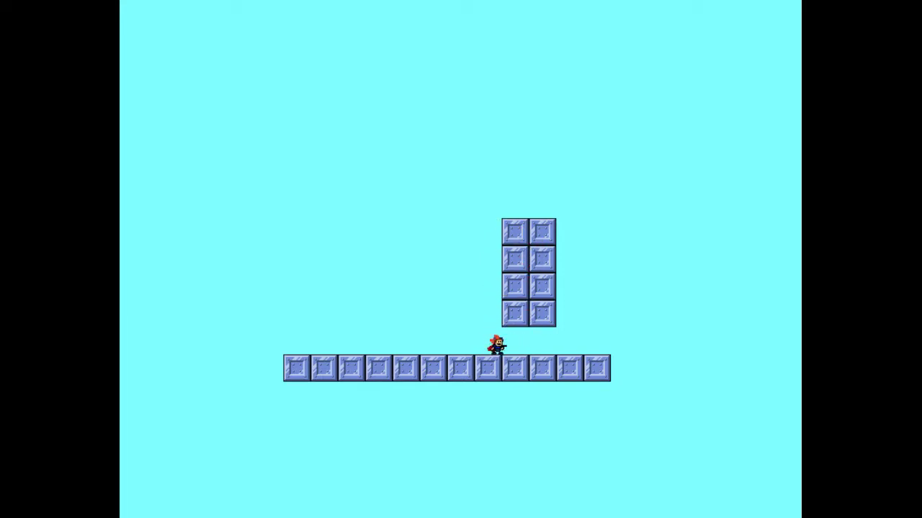
Quit the running game and erase the floating tile patch above the block row
key(Escape)
mouse_move(499, 196)
shift+right_down()
mouse_move(512, 252)
mouse_move(516, 202)
shift+right_up()
With objBlock, extend the floor rightward into a rising stepped wall, and add a mostly two-block-thick ledge above joined to an inner left wall
click(180, 84)
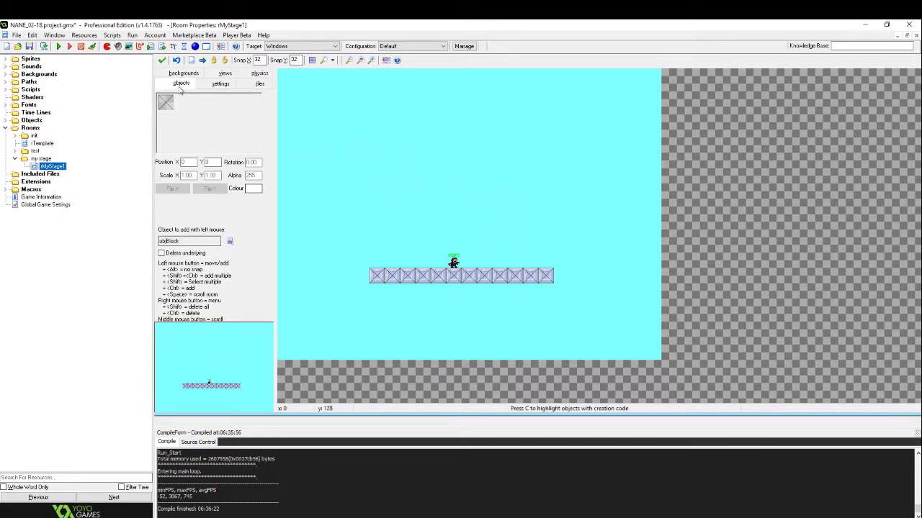
click(198, 125)
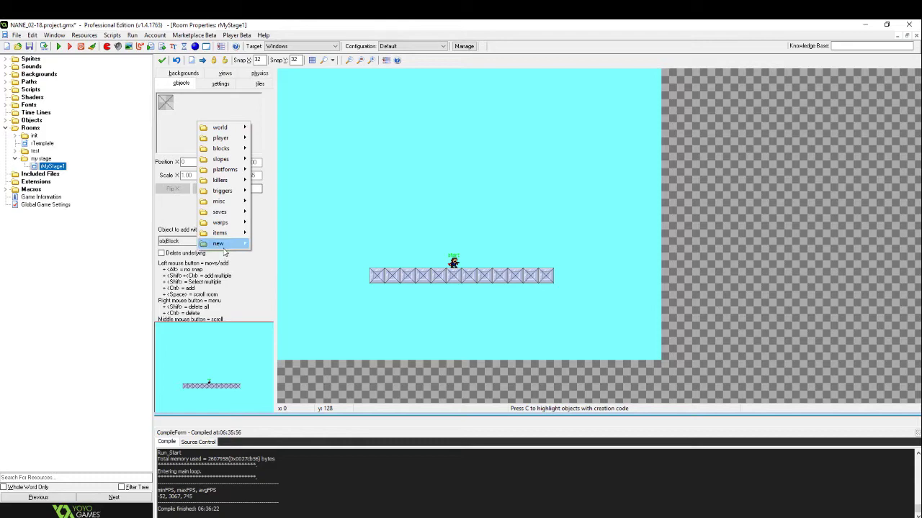
mouse_move(224, 249)
mouse_move(221, 149)
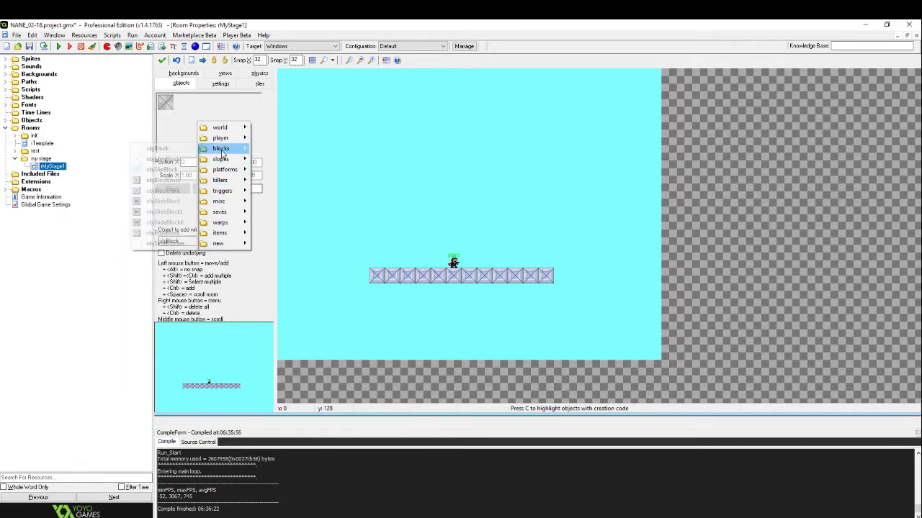
click(155, 149)
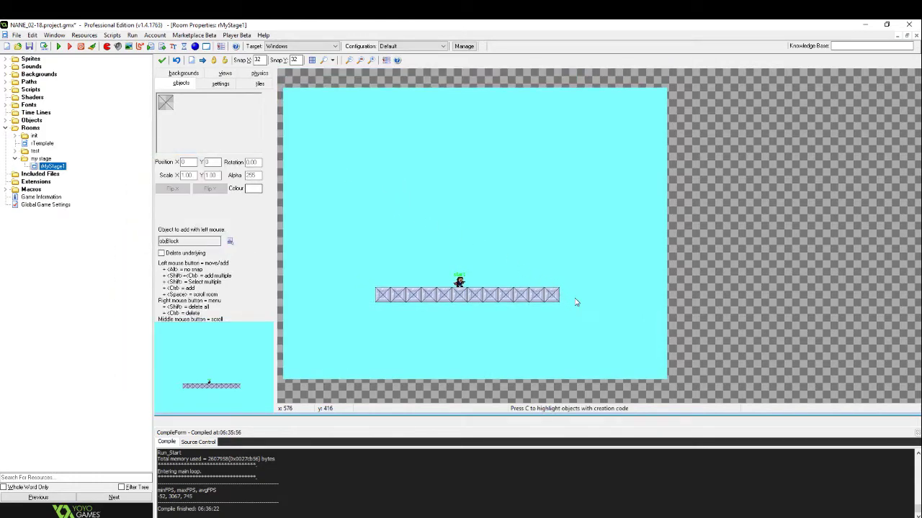
mouse_move(568, 294)
ctrl+shift+mouse_down()
mouse_move(611, 294)
mouse_move(621, 235)
mouse_move(612, 245)
mouse_move(608, 238)
mouse_move(641, 229)
mouse_move(643, 155)
ctrl+shift+mouse_up()
mouse_move(568, 199)
ctrl+shift+mouse_down()
mouse_move(461, 189)
mouse_move(535, 199)
mouse_move(447, 205)
mouse_move(416, 201)
mouse_move(414, 192)
mouse_move(366, 202)
mouse_move(367, 311)
ctrl+shift+mouse_up()
click(368, 281)
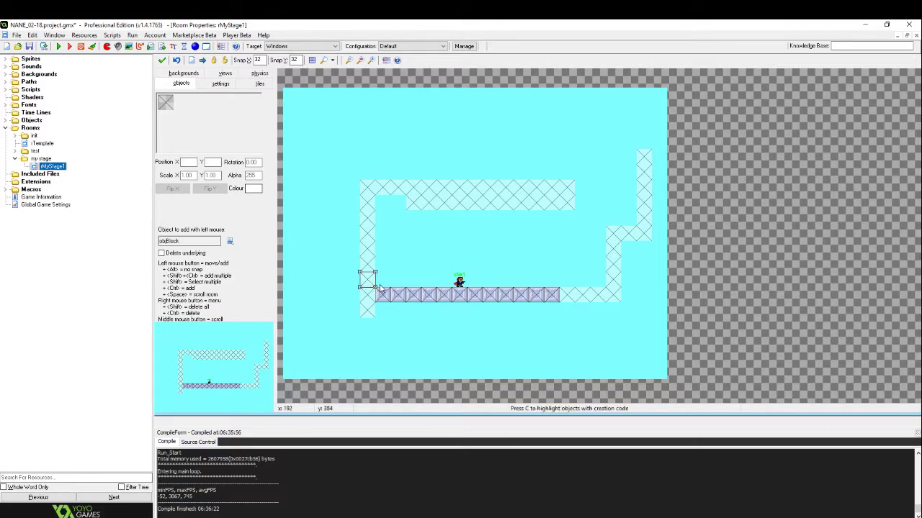
Add an objBlock ceiling and outer left wall, erase the stray edge column, and extend both left walls to the room's bottom edge
mouse_move(642, 131)
ctrl+shift+mouse_down()
mouse_move(392, 127)
mouse_move(312, 139)
mouse_move(329, 149)
mouse_move(310, 144)
mouse_move(301, 128)
mouse_move(295, 344)
mouse_move(292, 258)
ctrl+shift+mouse_up()
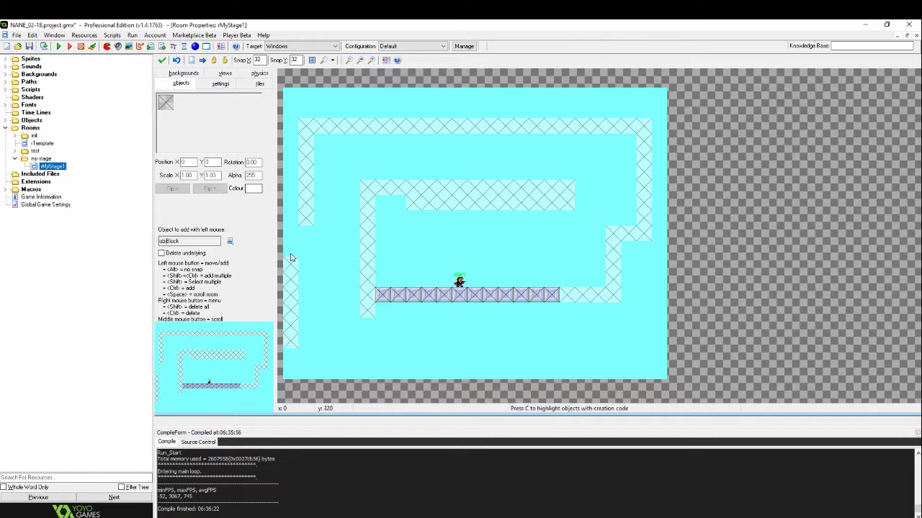
ctrl+right_drag(292, 258, 300, 299)
ctrl+shift+drag(308, 234, 311, 355)
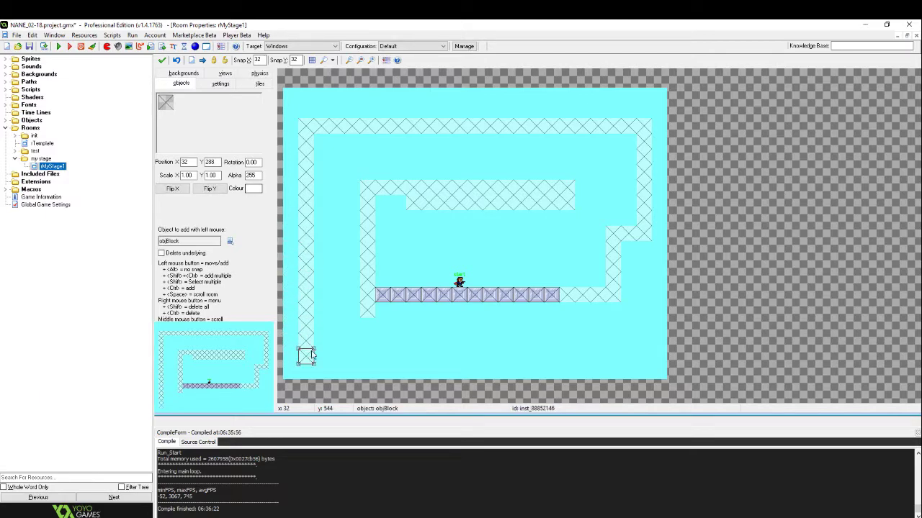
ctrl+shift+drag(366, 321, 362, 377)
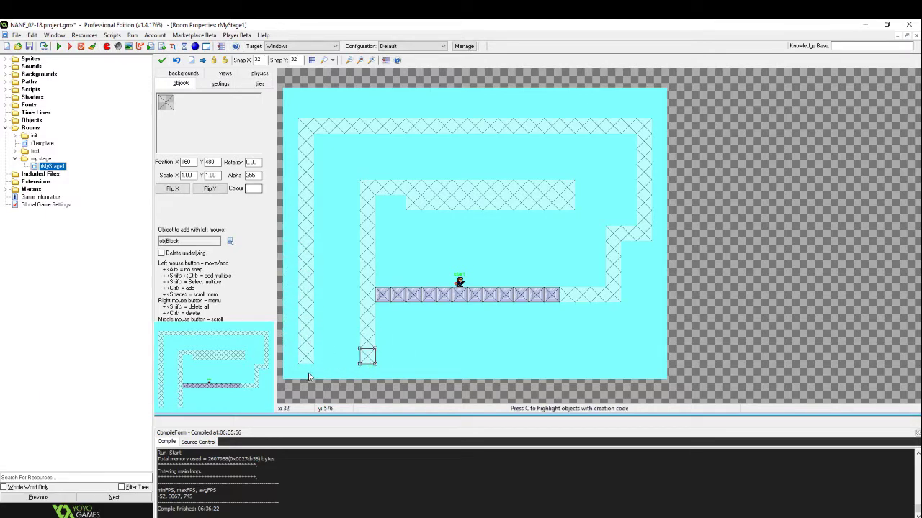
click(308, 375)
click(368, 373)
Paint bTestRoomTiles tiles over all blocks and fill the solid areas under the floor and around the outer walls
click(258, 84)
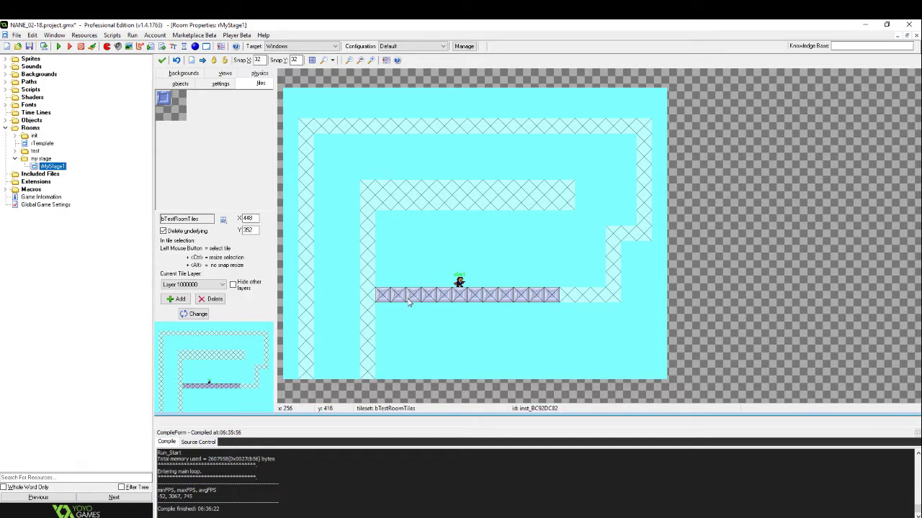
mouse_move(387, 320)
mouse_down()
mouse_move(386, 374)
mouse_move(396, 374)
mouse_move(404, 315)
mouse_move(416, 369)
mouse_move(434, 318)
mouse_move(453, 370)
mouse_move(467, 315)
mouse_move(471, 368)
mouse_move(488, 371)
mouse_move(503, 314)
mouse_move(510, 371)
mouse_move(523, 323)
mouse_move(535, 323)
mouse_move(535, 358)
mouse_move(548, 362)
mouse_move(563, 310)
mouse_move(571, 370)
mouse_move(589, 312)
mouse_move(599, 373)
mouse_move(616, 364)
mouse_move(617, 314)
mouse_move(636, 329)
mouse_move(633, 371)
mouse_move(649, 316)
mouse_move(663, 371)
mouse_move(657, 295)
mouse_move(572, 299)
mouse_move(624, 283)
mouse_move(615, 275)
mouse_move(625, 240)
mouse_move(625, 266)
mouse_move(635, 276)
mouse_move(644, 242)
mouse_move(661, 283)
mouse_up()
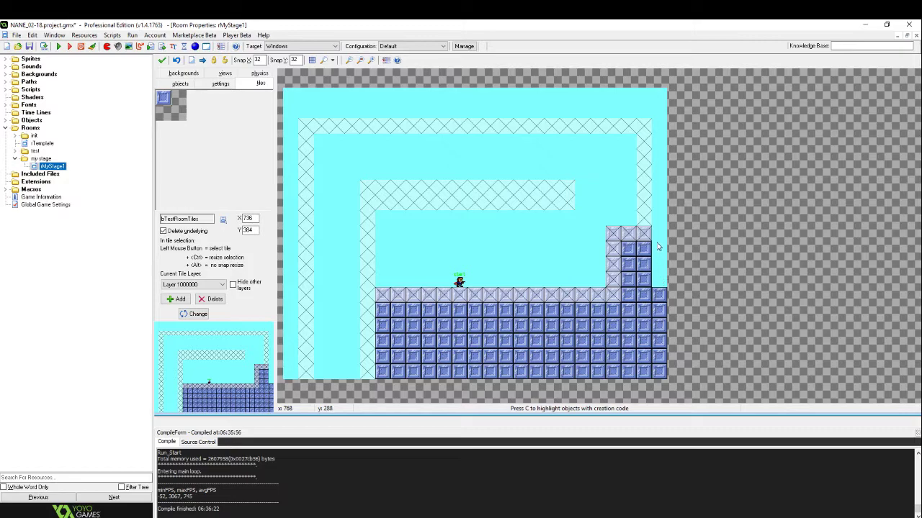
mouse_move(658, 246)
mouse_down()
mouse_move(663, 283)
mouse_move(664, 132)
mouse_move(659, 96)
mouse_move(649, 94)
mouse_move(643, 223)
mouse_up()
Move the player start four blocks left along the floor, near the inner left wall
click(181, 84)
click(460, 282)
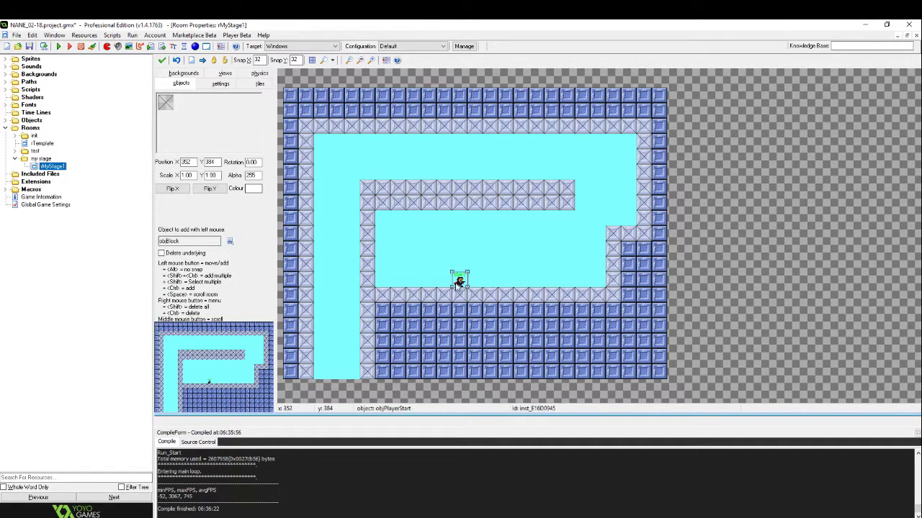
drag(459, 282, 397, 281)
key(Escape)
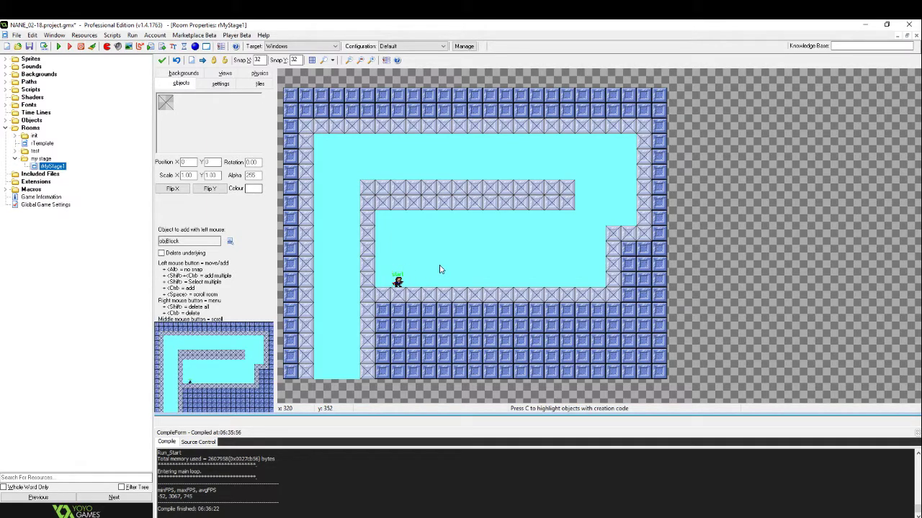
Place an objShurikenRotate in the corridor right of the player start at X 352, Y 384
click(204, 125)
mouse_move(225, 244)
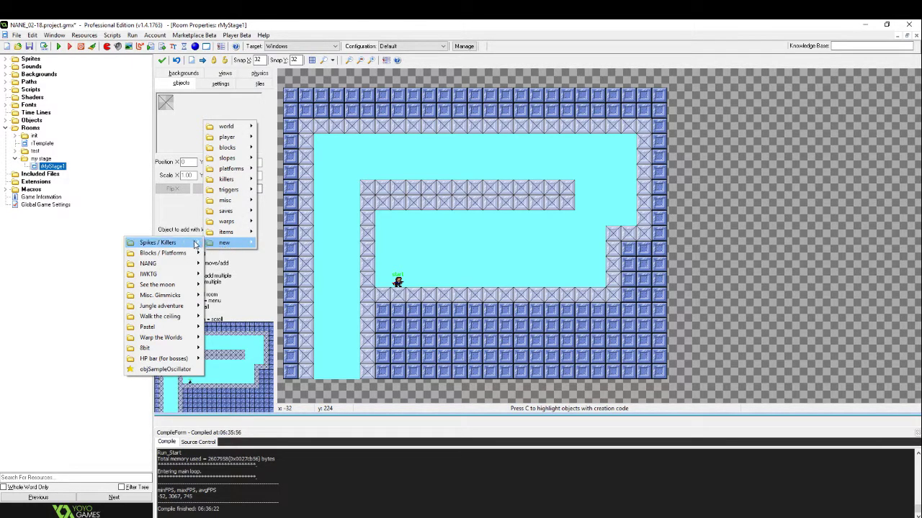
mouse_move(195, 245)
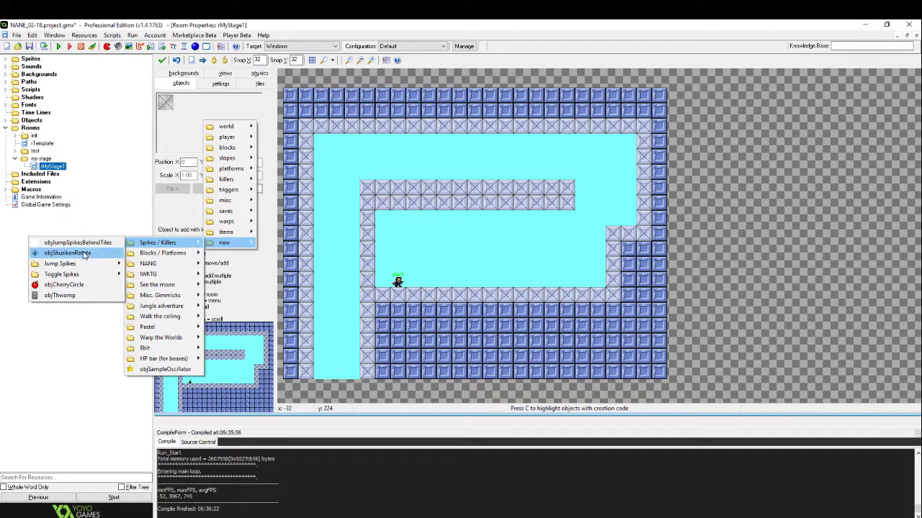
click(84, 254)
click(463, 269)
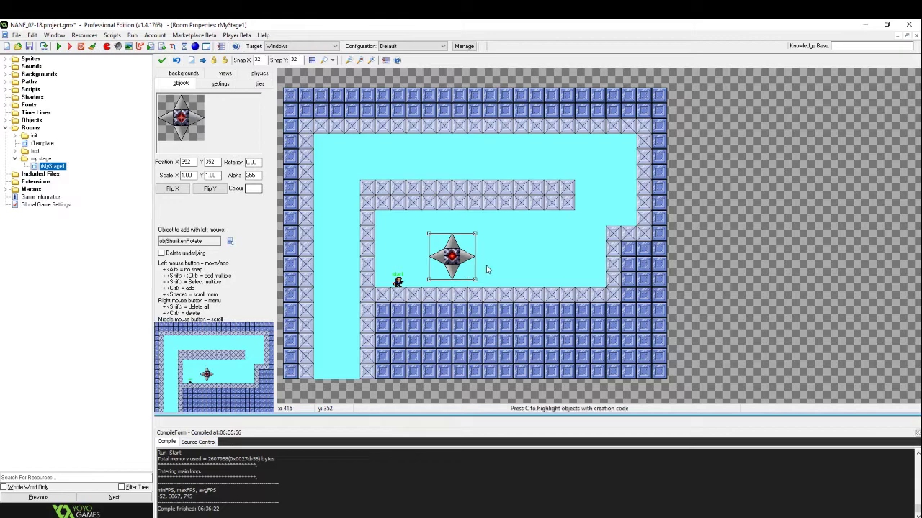
drag(475, 269, 502, 273)
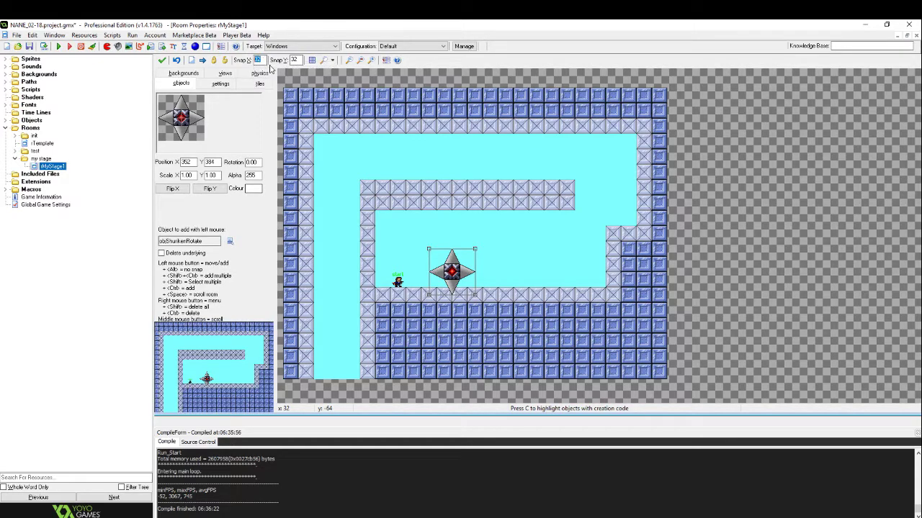
Set both snap distances to 16 and move the shuriken up to Y 368
text(16)
key(Tab)
text(16)
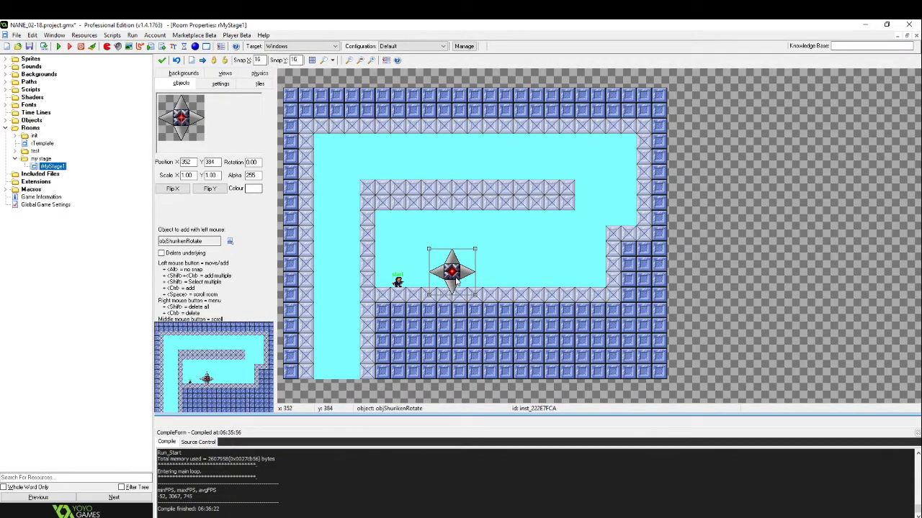
drag(456, 282, 456, 270)
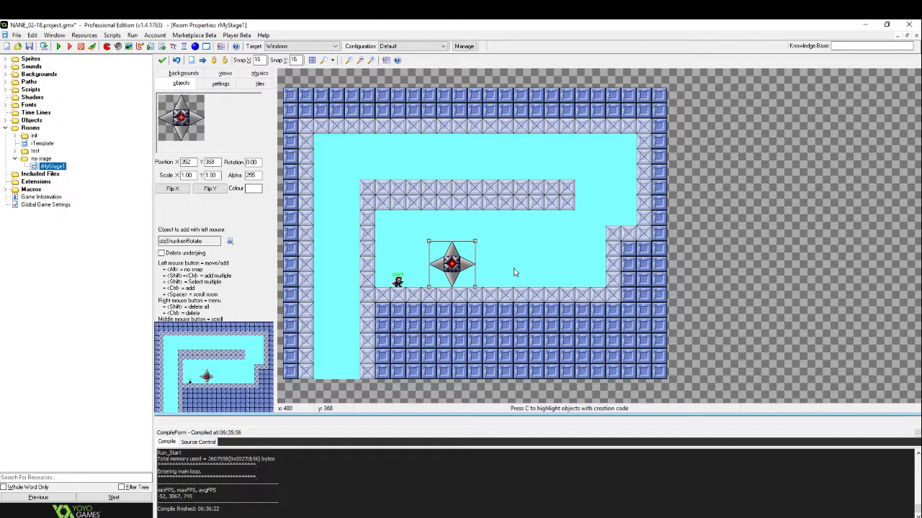
Set both snap distances back to 32 and place three adjacent objSpikeUp spikes on the floor right of the shuriken
click(257, 60)
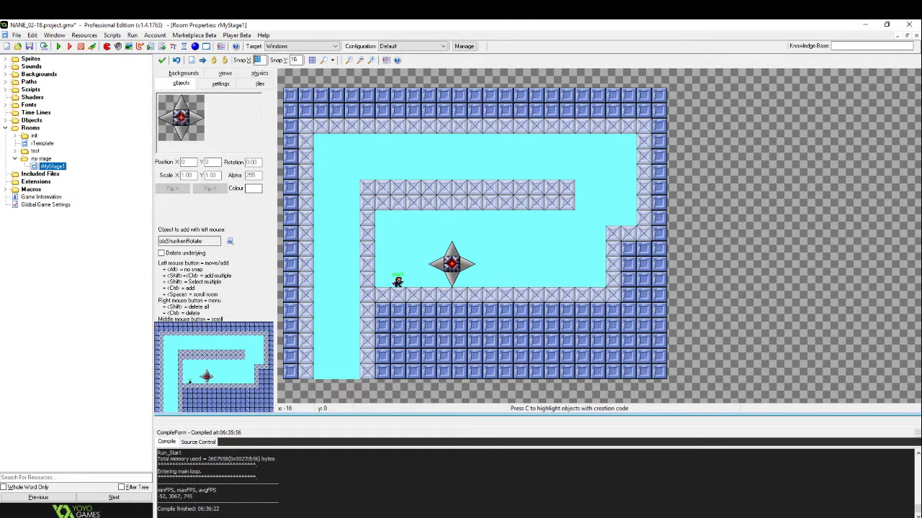
text(1)
click(229, 241)
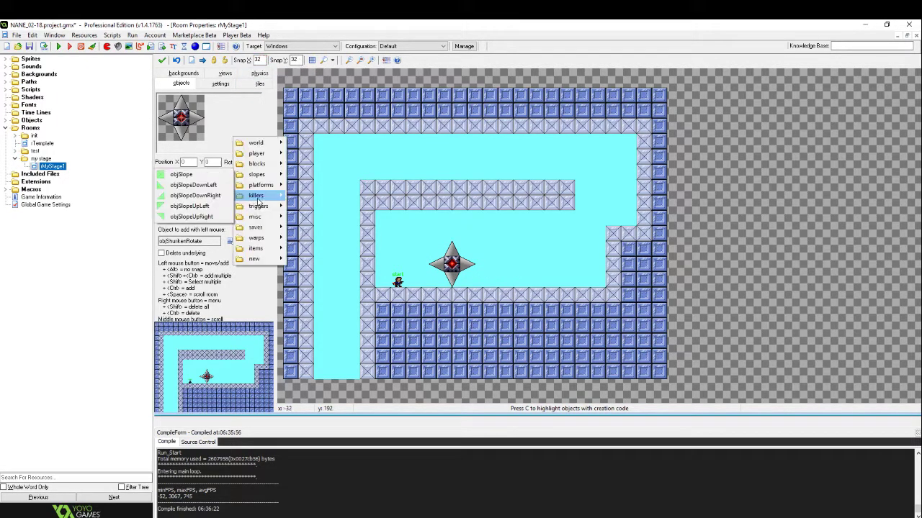
mouse_move(258, 206)
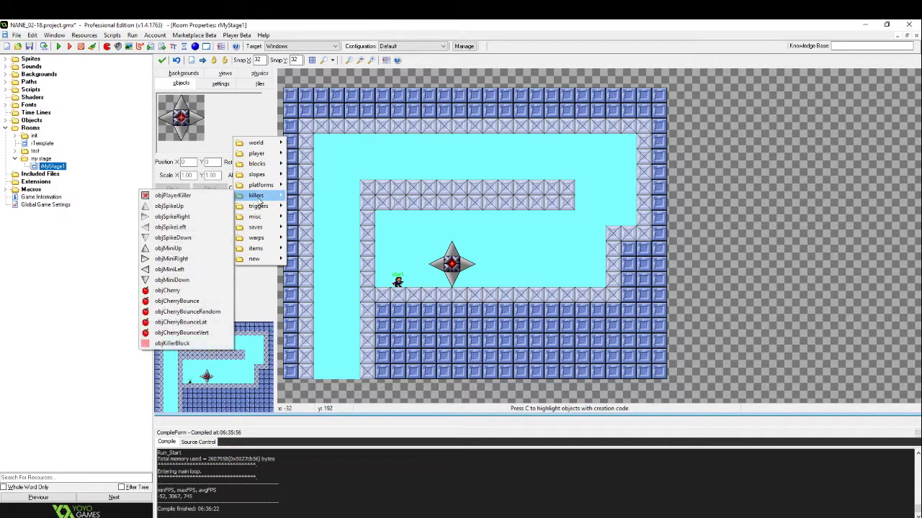
click(195, 206)
ctrl+shift+drag(522, 283, 553, 282)
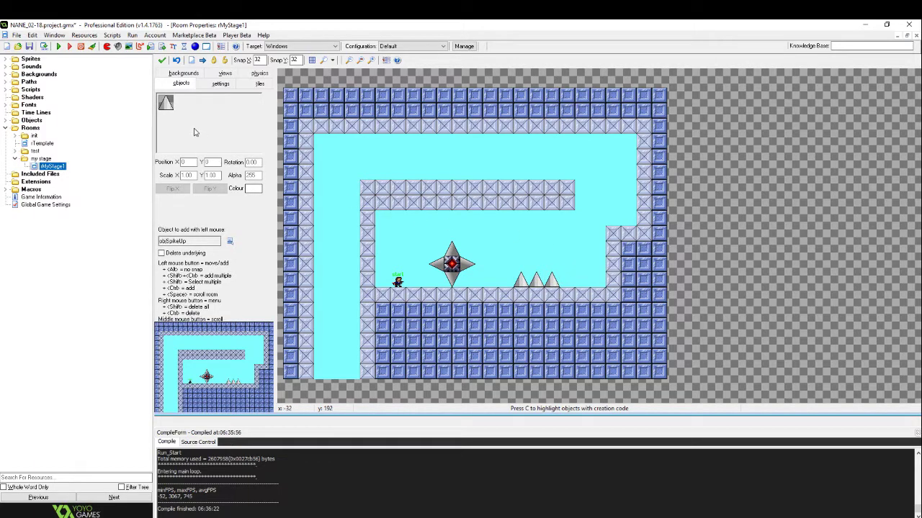
click(191, 241)
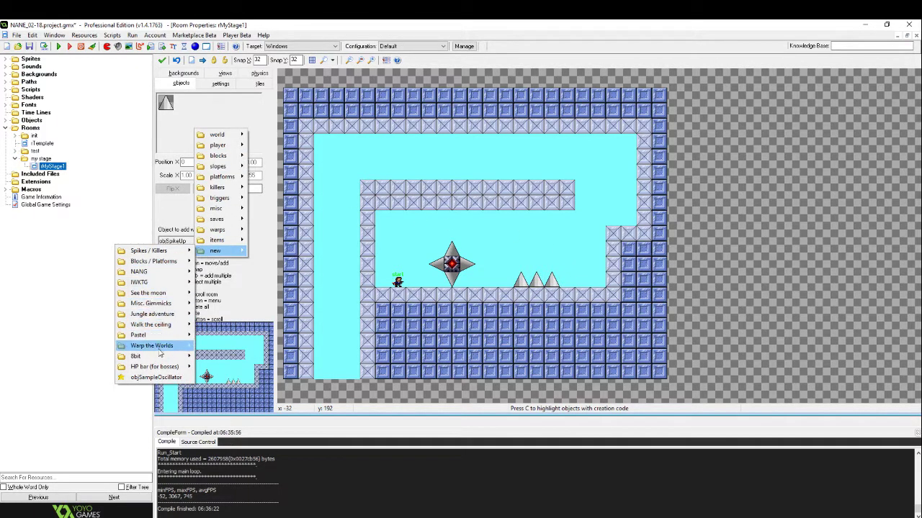
click(502, 254)
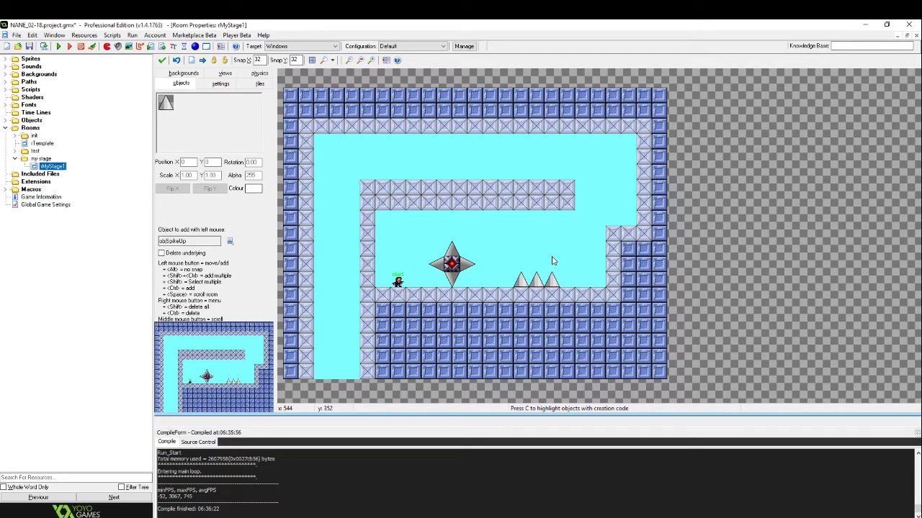
Delete the objBlock instances covering the top two rows of the ledge beside the spike floor's right wall
click(613, 234)
click(624, 234)
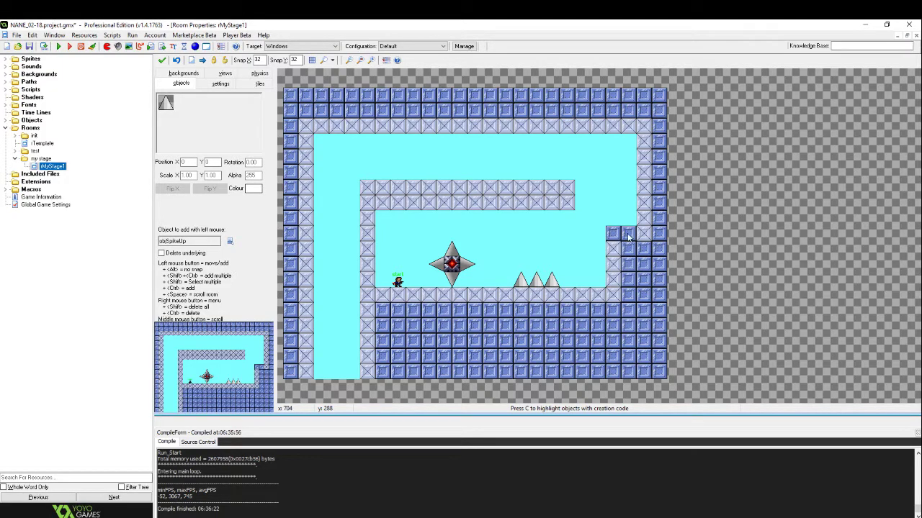
click(618, 240)
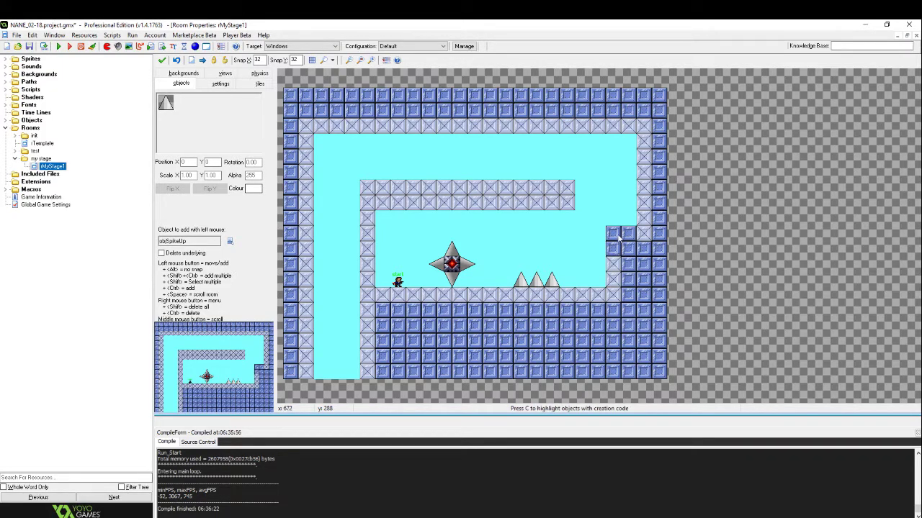
Delete the tiles from the ledge's top two rows and repaint the erased wall tiles just above the ledge
click(257, 85)
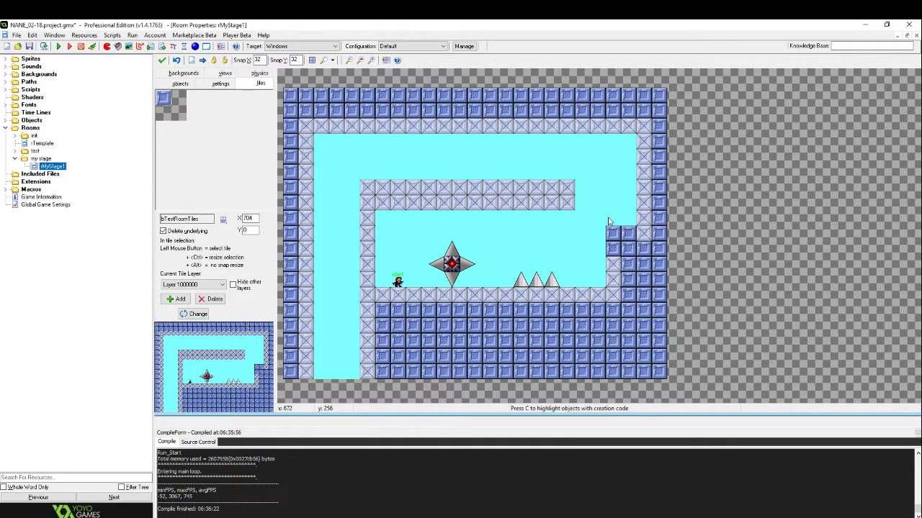
mouse_move(611, 230)
right_down()
mouse_move(628, 241)
mouse_move(643, 205)
right_up()
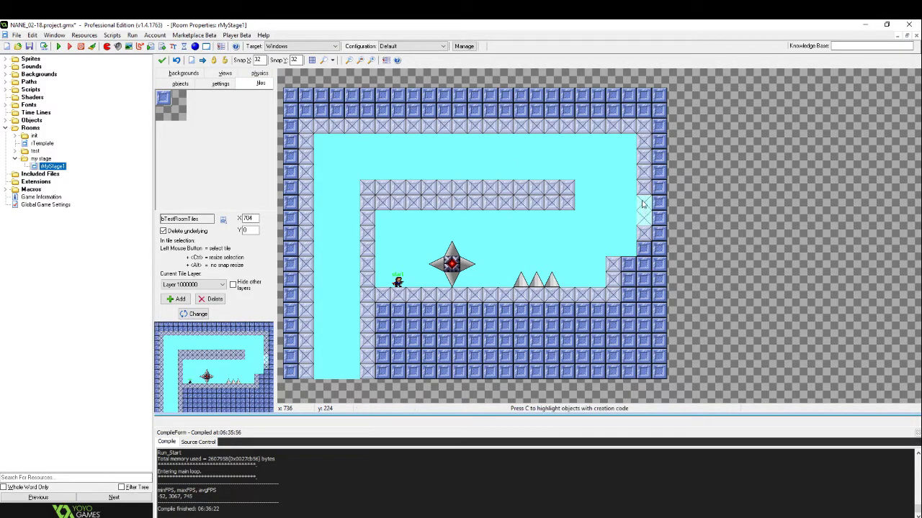
drag(645, 209, 644, 227)
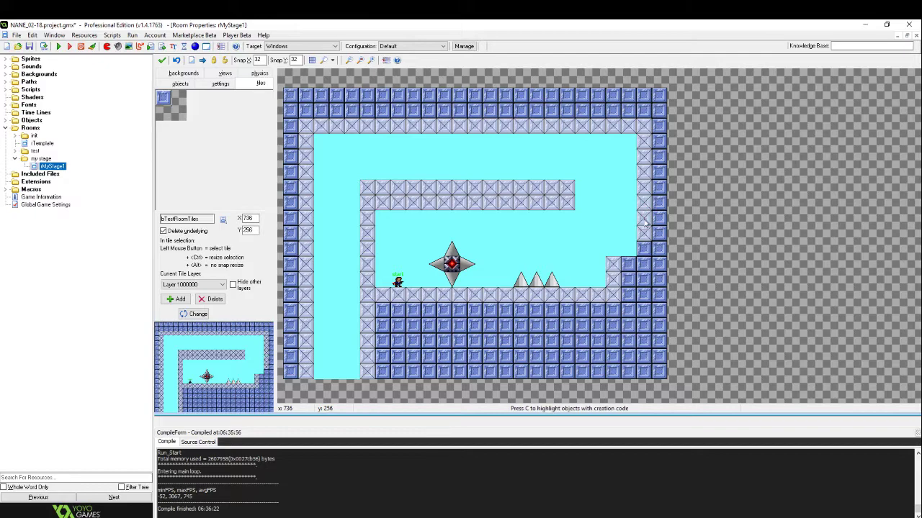
Place objBlock instances over the exposed tiles of the lowered ledge and at X 736, Y 320 in the wall
click(182, 85)
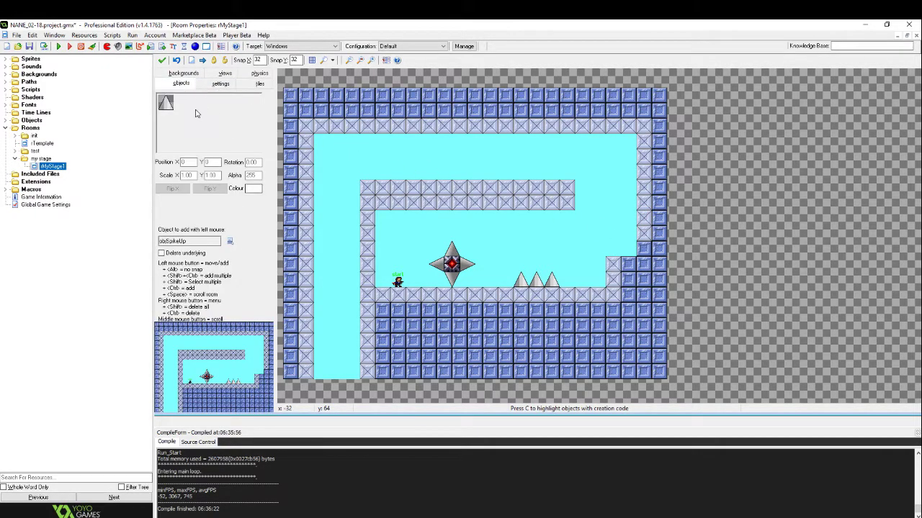
click(198, 112)
mouse_move(220, 137)
click(167, 138)
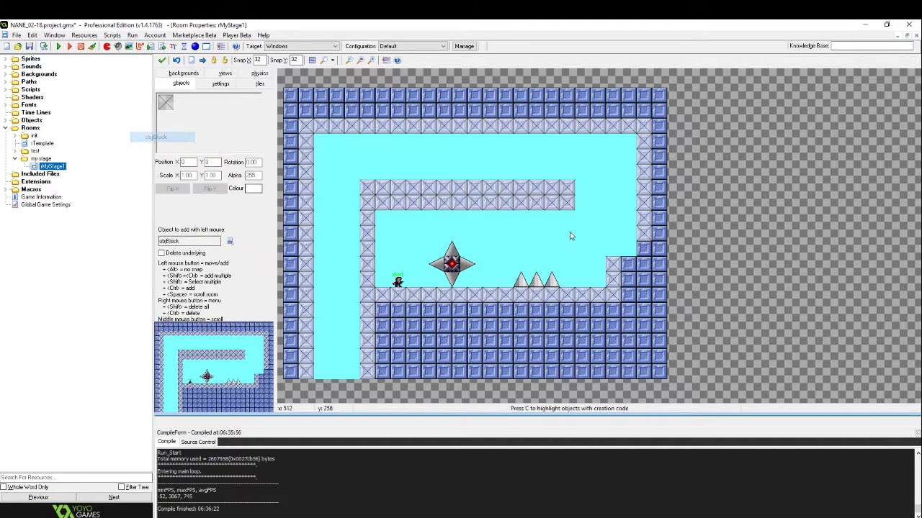
click(645, 248)
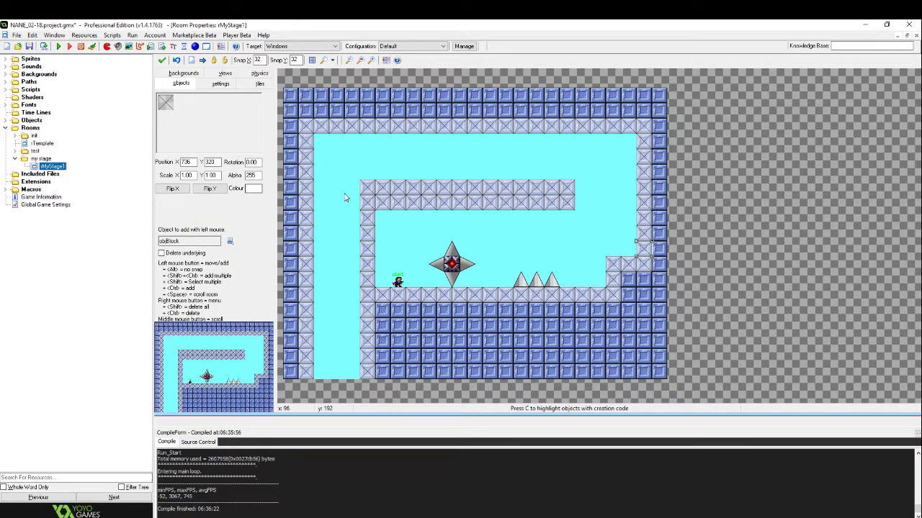
Place an objChompTrap on the lowered ledge at X 672, Y 320 and extend the objSpikeUp row to the ledge
click(207, 130)
mouse_move(248, 252)
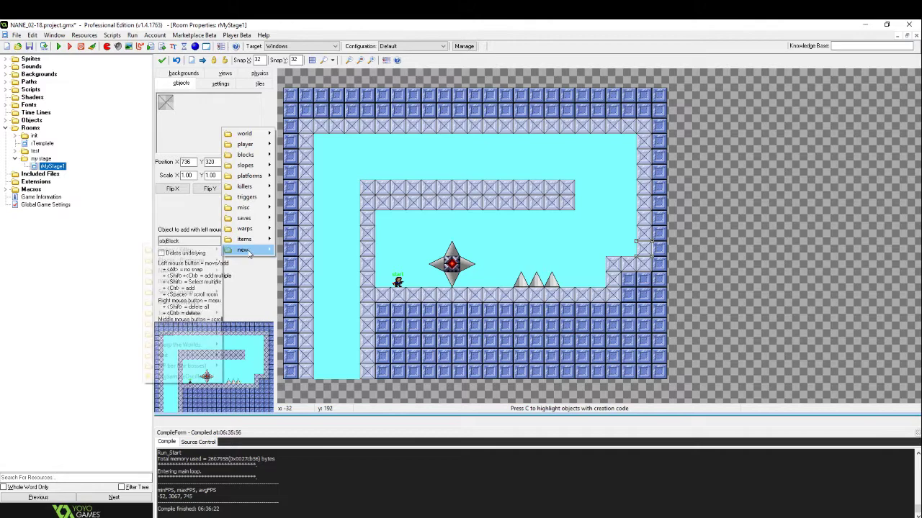
mouse_move(191, 355)
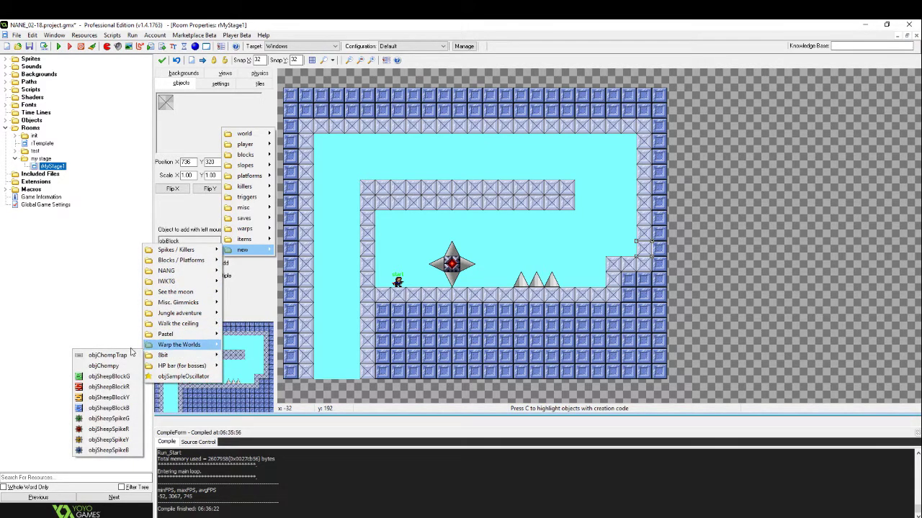
click(108, 356)
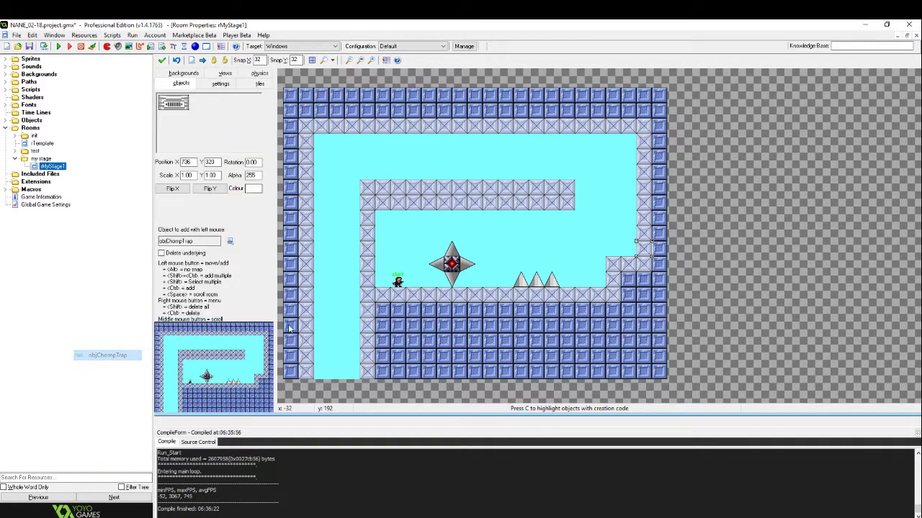
click(620, 249)
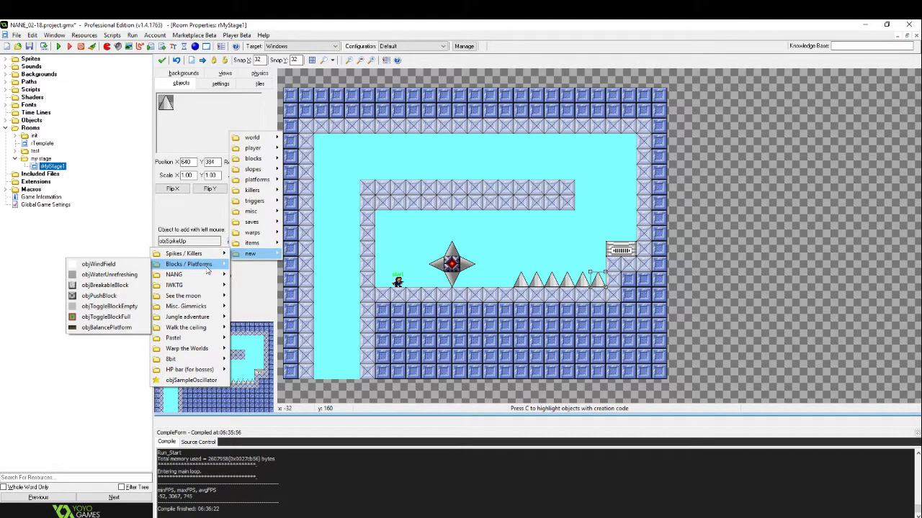
Place two adjacent objToggleBlockEmpty blocks just above the floor spikes, starting at X 544, Y 352
click(128, 309)
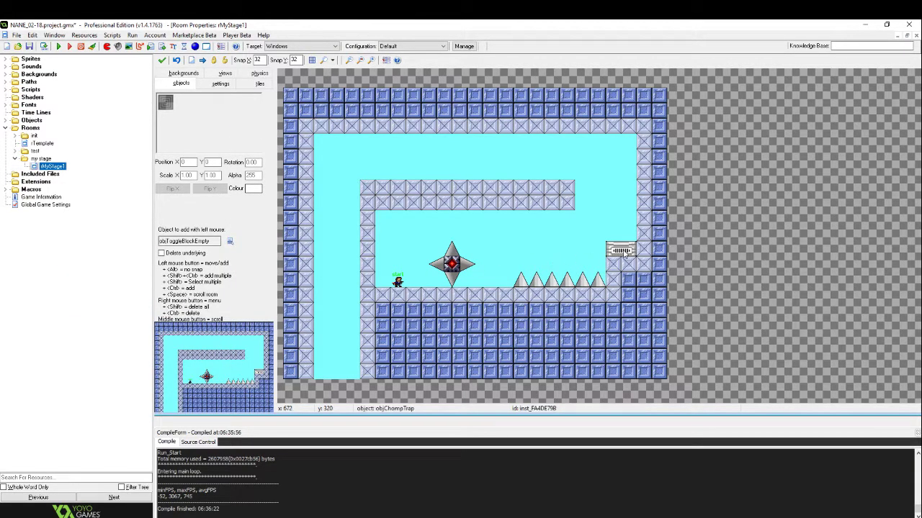
click(553, 266)
click(568, 267)
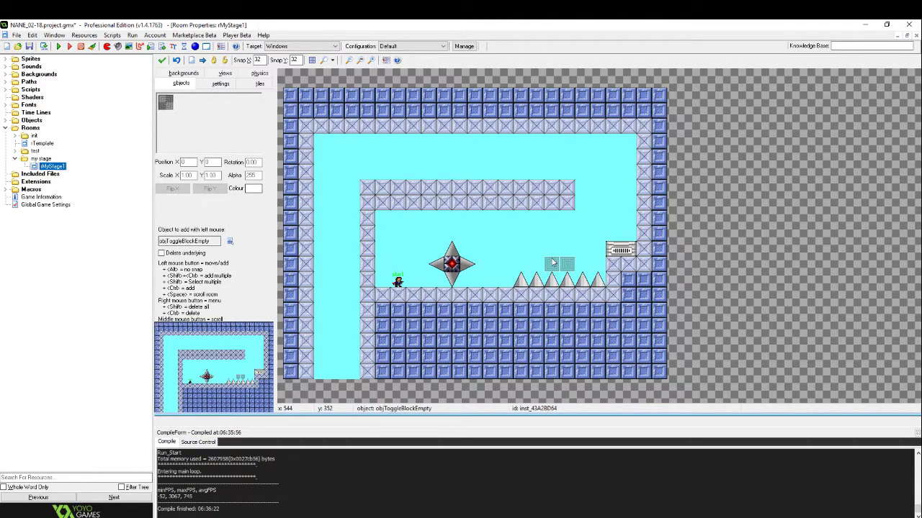
Place a vertical column of objYellowBeam from the ceiling down to the right end of the inner platform
click(189, 240)
mouse_move(232, 262)
mouse_move(173, 306)
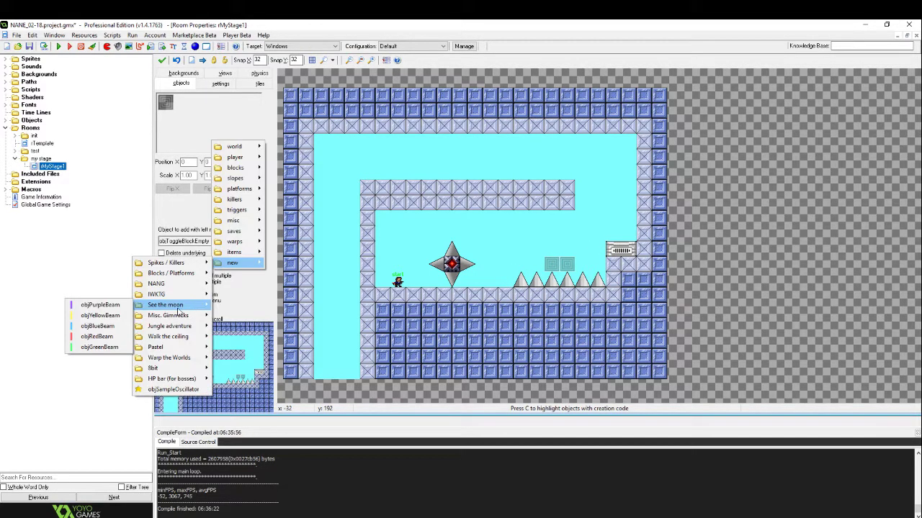
click(121, 316)
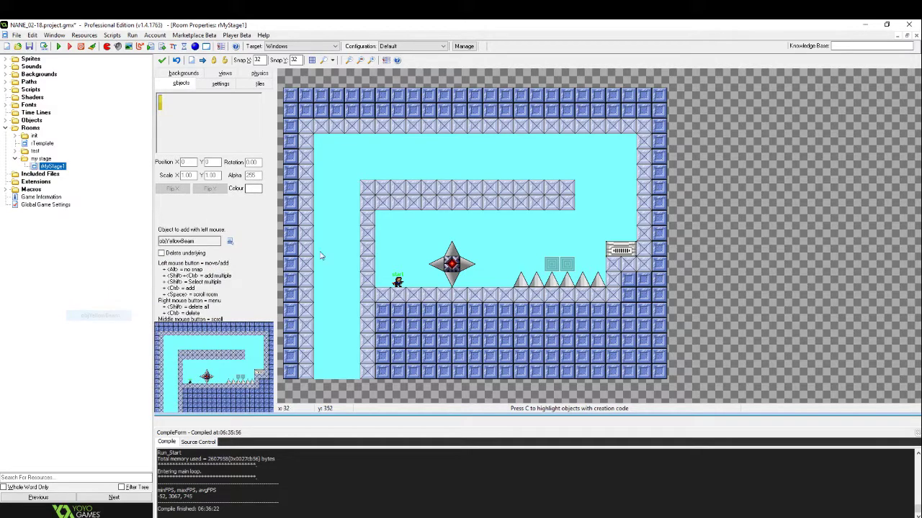
click(561, 142)
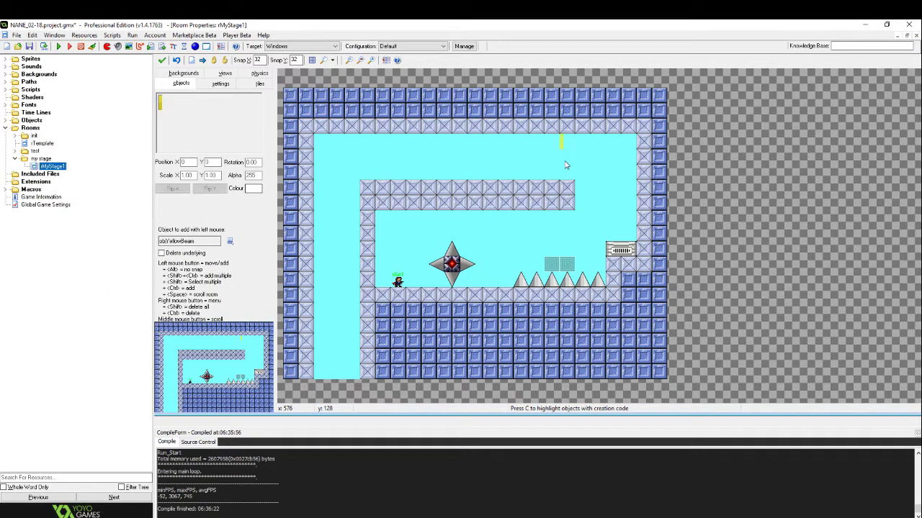
shift+drag(566, 167, 565, 178)
Place a row of six objSpikeUp spikes on the inner platform, left of the yellow beam
click(238, 125)
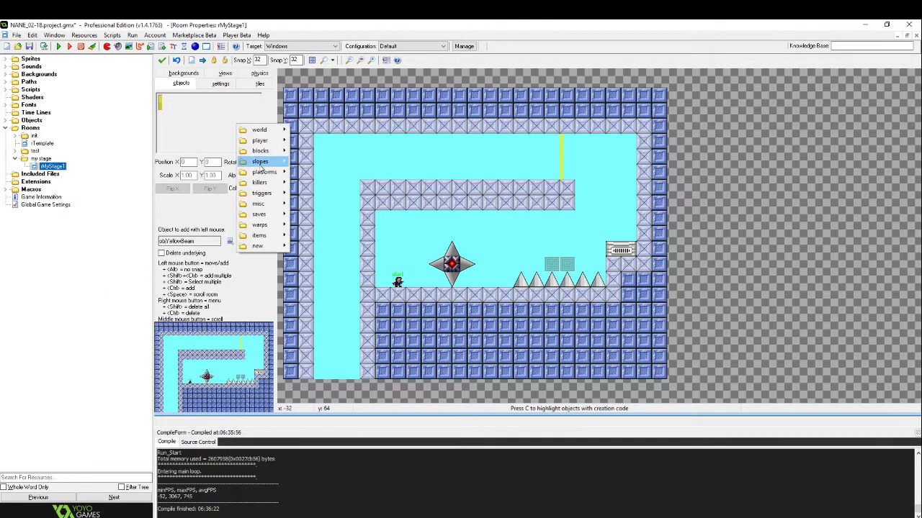
mouse_move(244, 186)
click(206, 193)
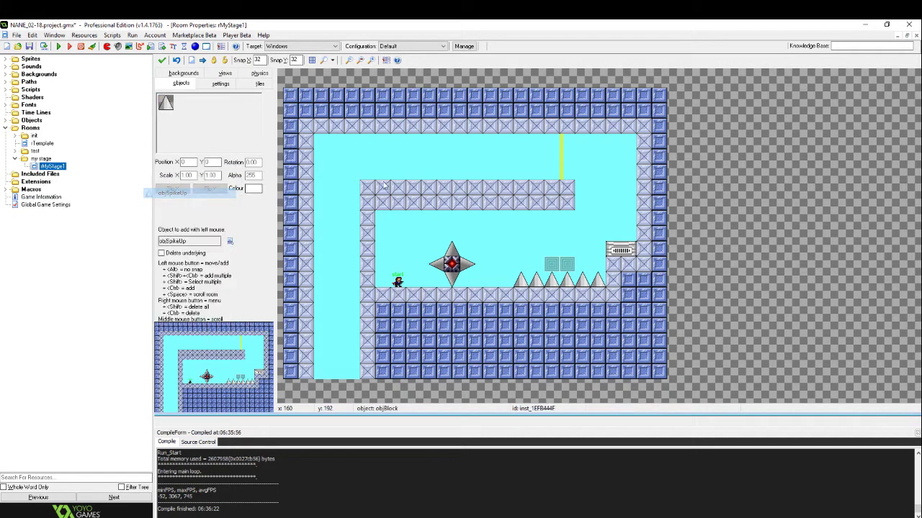
shift+drag(534, 174, 458, 178)
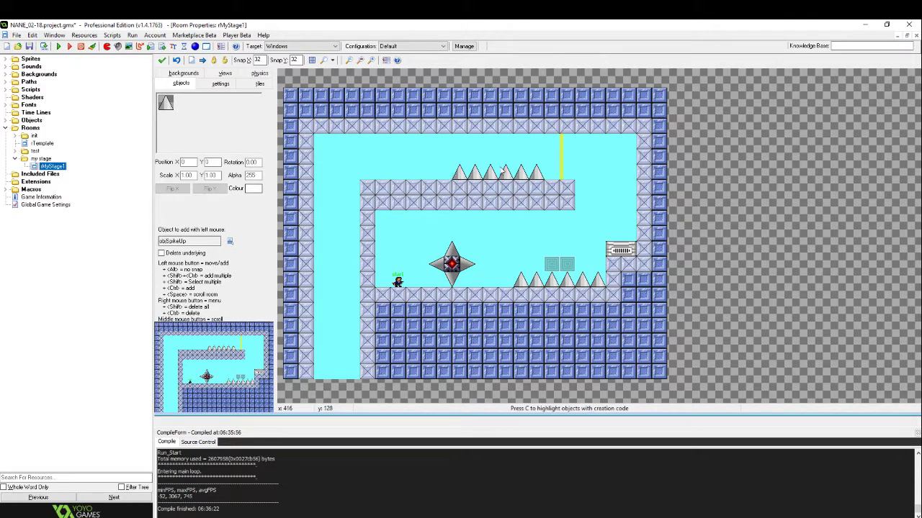
Place a vertical objGreenBeam column left of the platform spikes and an objDotkidSwap at X 192, Y 160
click(215, 129)
mouse_move(254, 249)
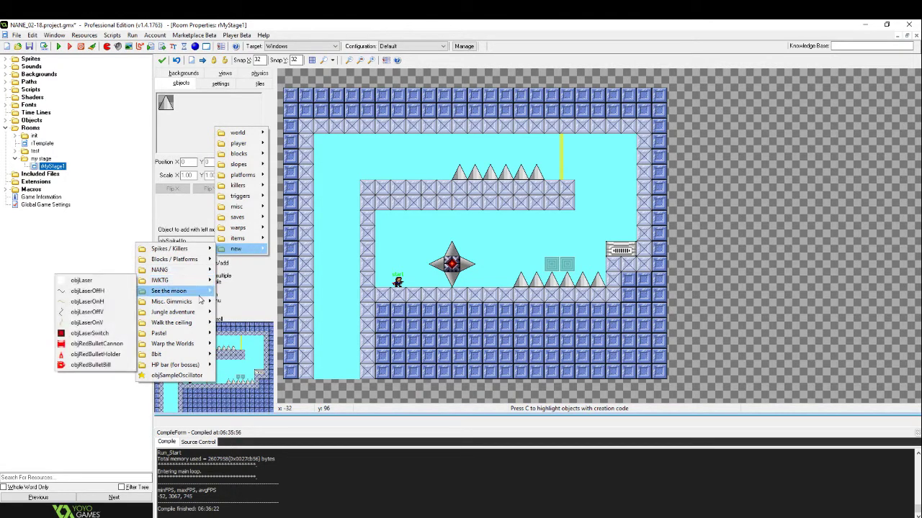
mouse_move(200, 303)
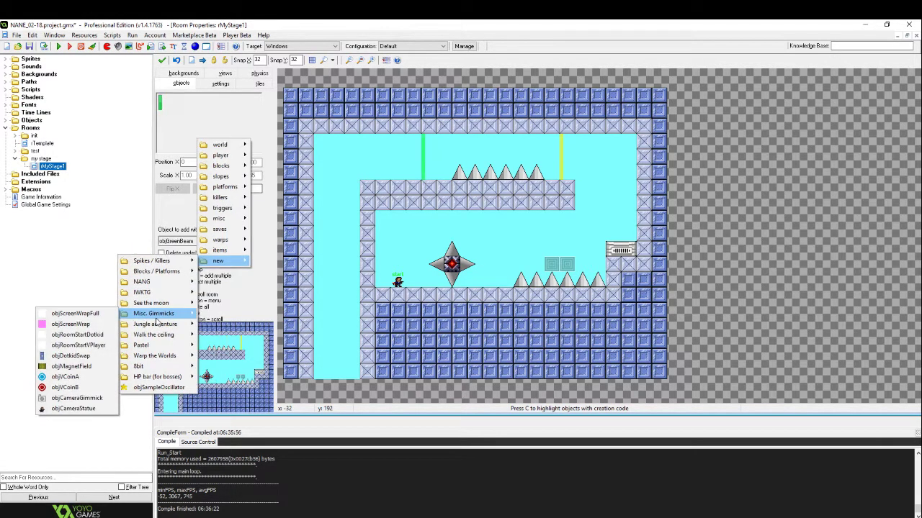
click(92, 358)
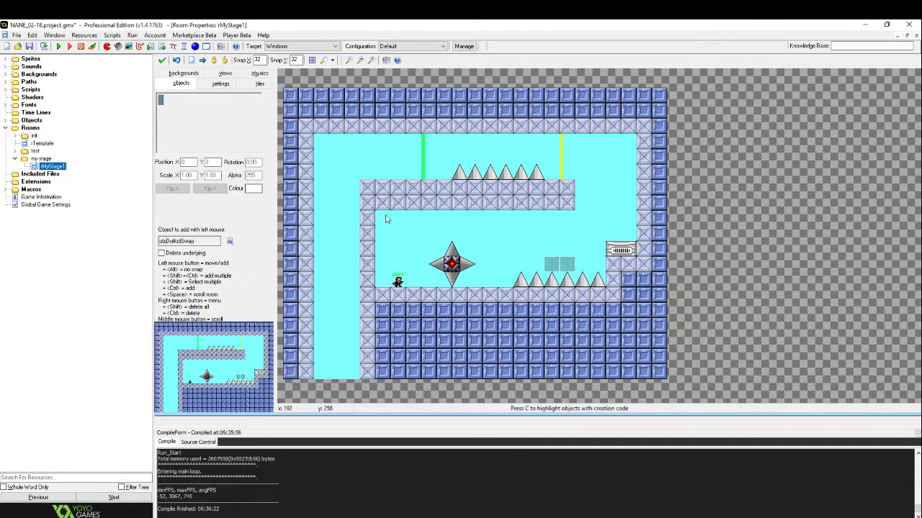
click(387, 165)
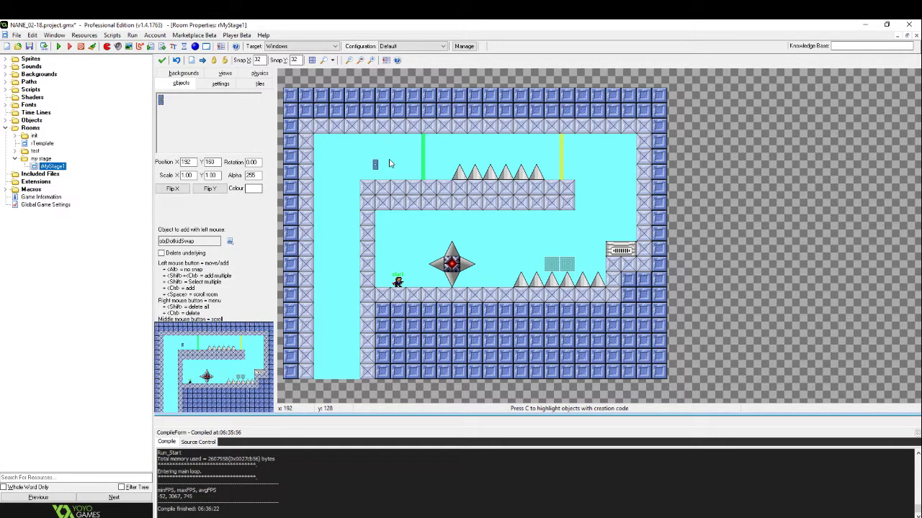
Place an objSpikeRight at X 96, Y 192 and three more along the left shaft wall from Y 224 to 288
click(205, 128)
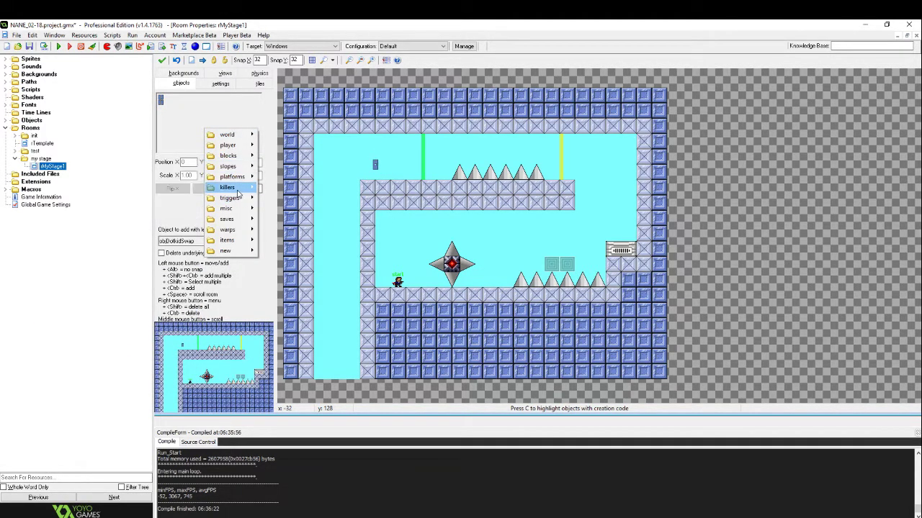
mouse_move(229, 188)
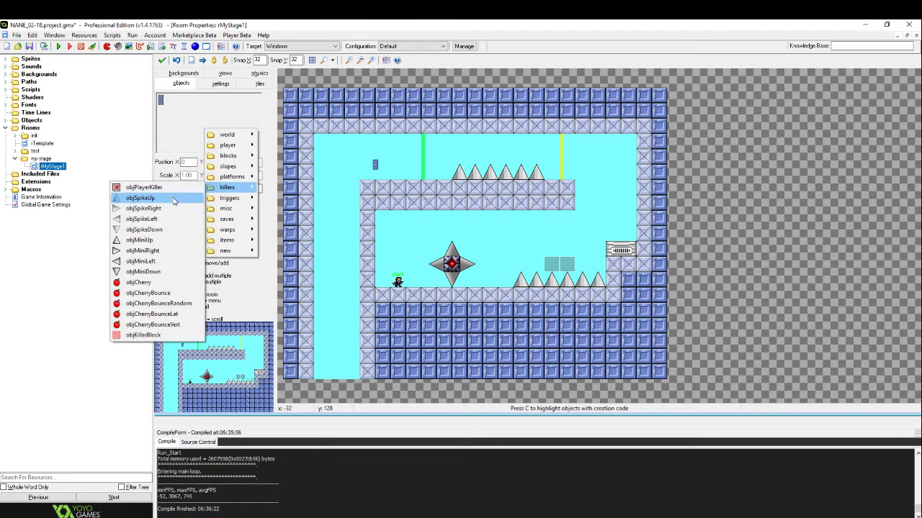
click(175, 208)
click(337, 188)
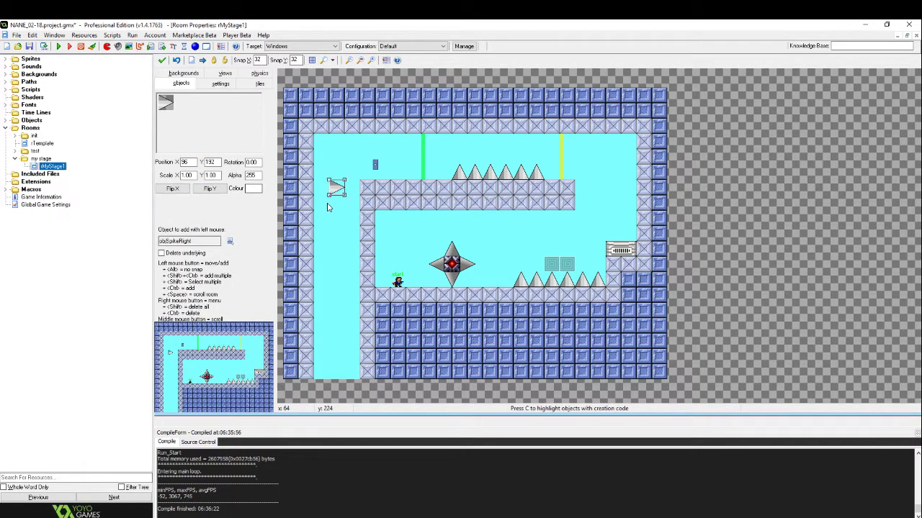
click(321, 204)
click(322, 220)
click(321, 234)
Place an objSpikeUp in the middle of the left shaft at X 96, Y 320
click(195, 123)
mouse_move(219, 178)
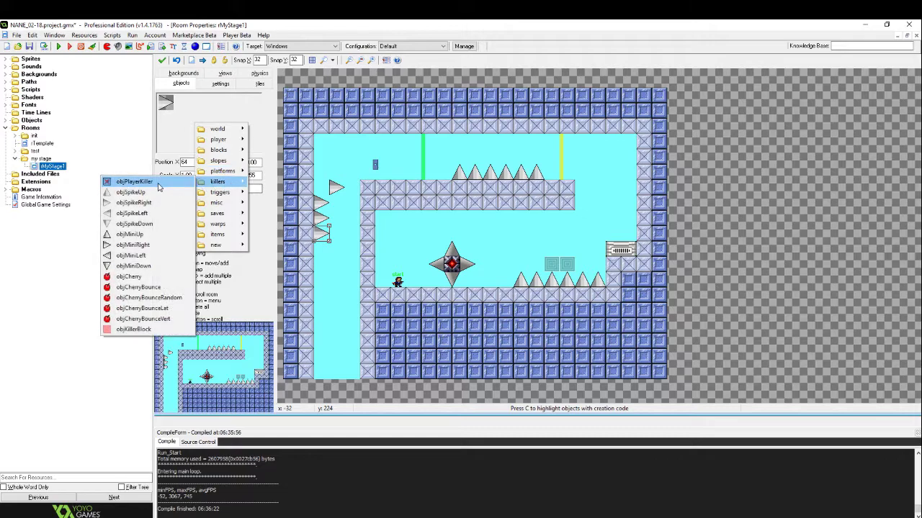
click(133, 192)
click(333, 248)
Place three objSpikeLeft spikes along the shaft's right wall at X 128, from Y 224 to 288
click(213, 138)
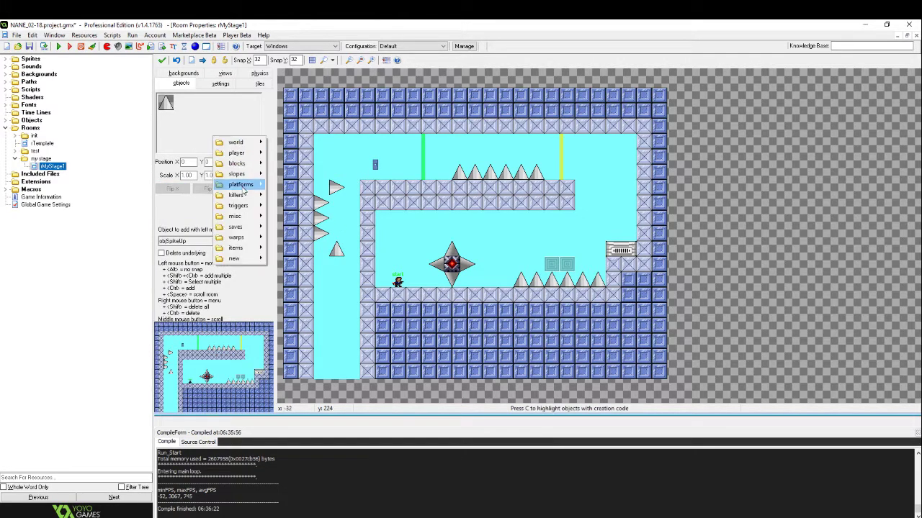
mouse_move(236, 194)
click(166, 227)
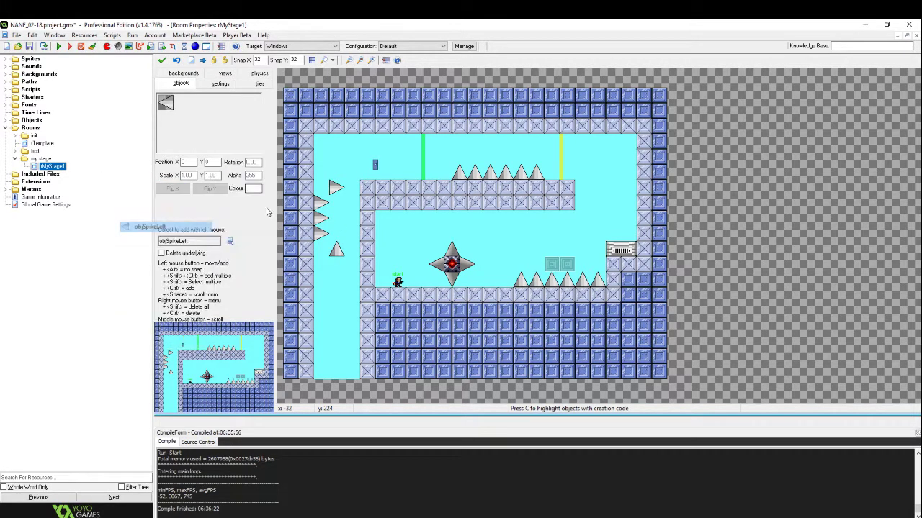
click(355, 202)
click(353, 217)
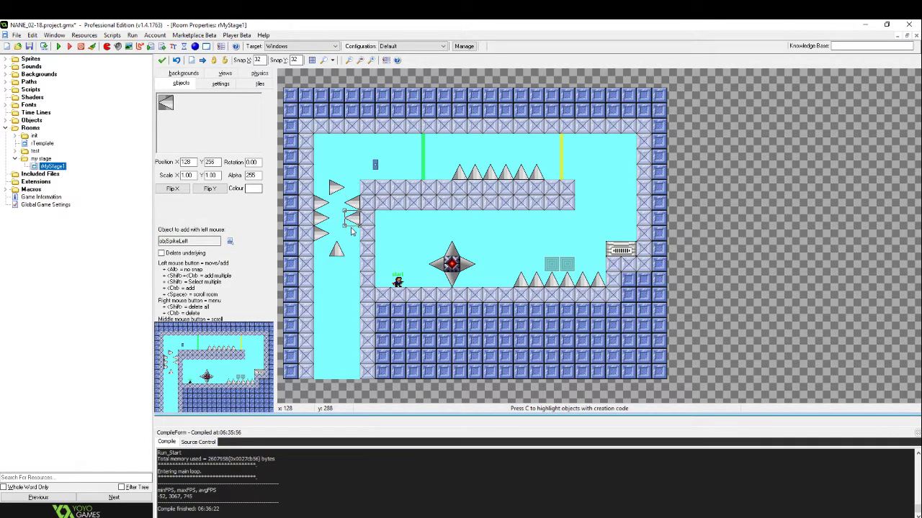
click(352, 232)
click(350, 241)
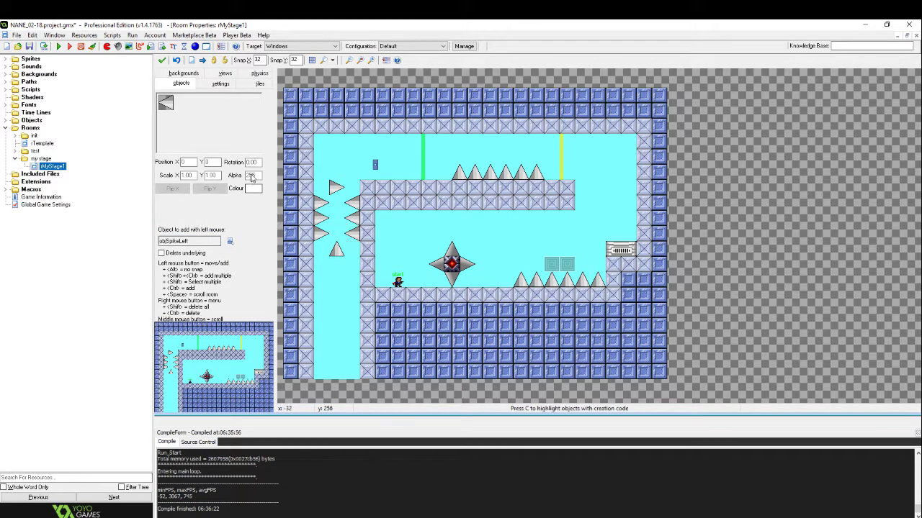
Finish the left shaft's spikes with objSpikeDown at X 96, Y 352, facing side spikes at Y 416, and an up/down pair at Y 480 and 512
click(202, 138)
mouse_move(223, 197)
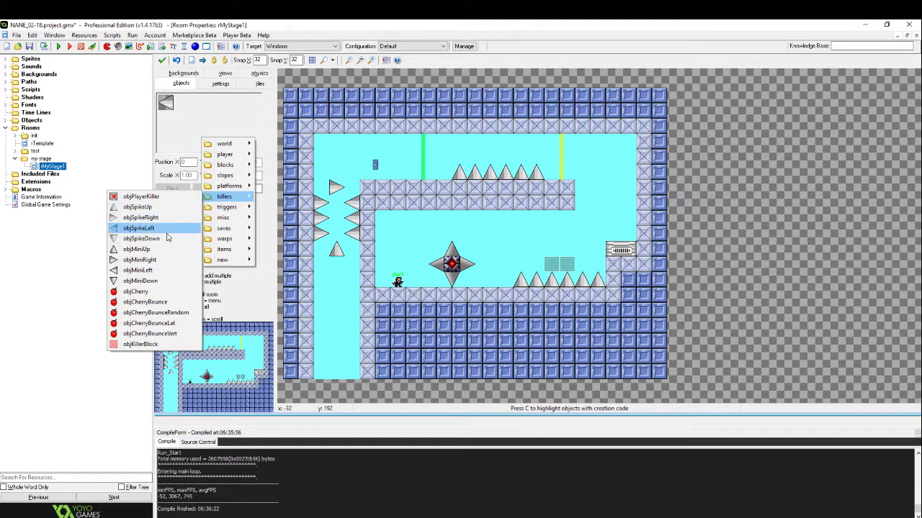
click(141, 238)
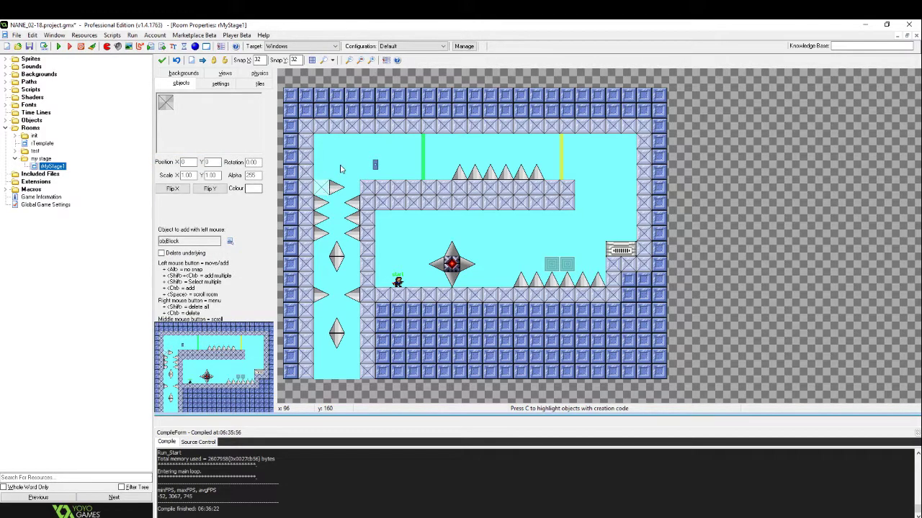
Cover the block at X 64, Y 192 with a bTestRoomTiles tile and place an objSpikeUp on top of it
click(260, 83)
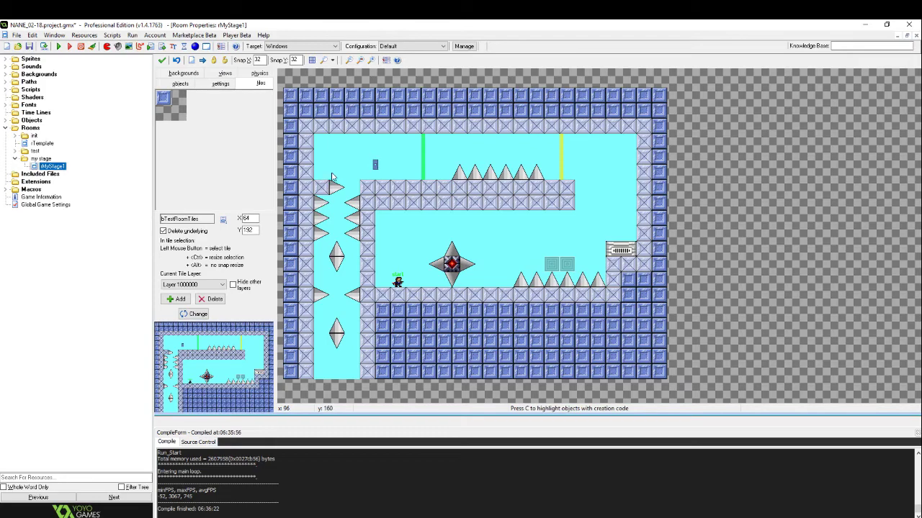
click(180, 83)
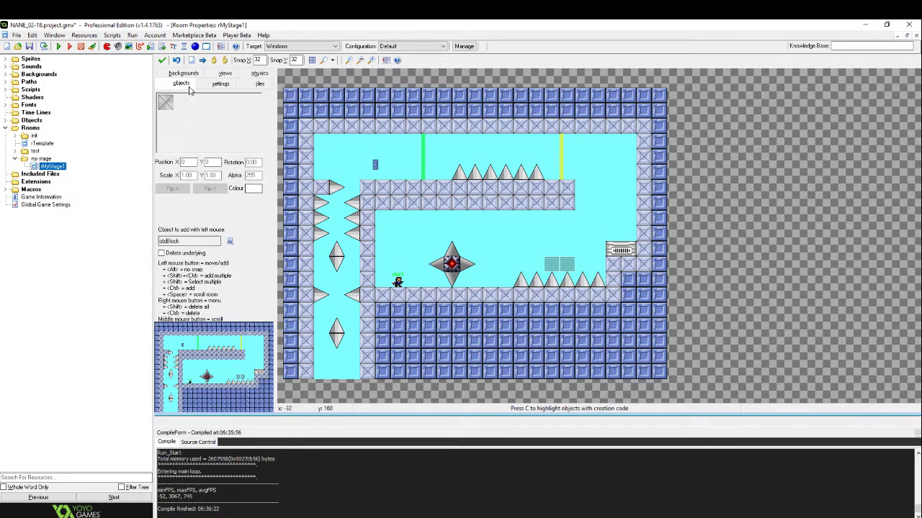
Place an objSave on the floor directly beside the player start, at X 192, Y 384
click(245, 143)
mouse_move(266, 232)
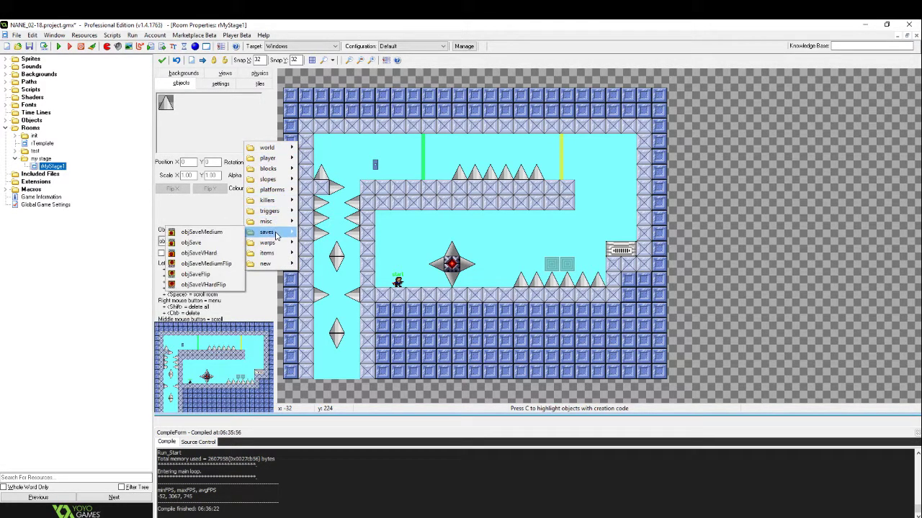
click(231, 240)
click(381, 281)
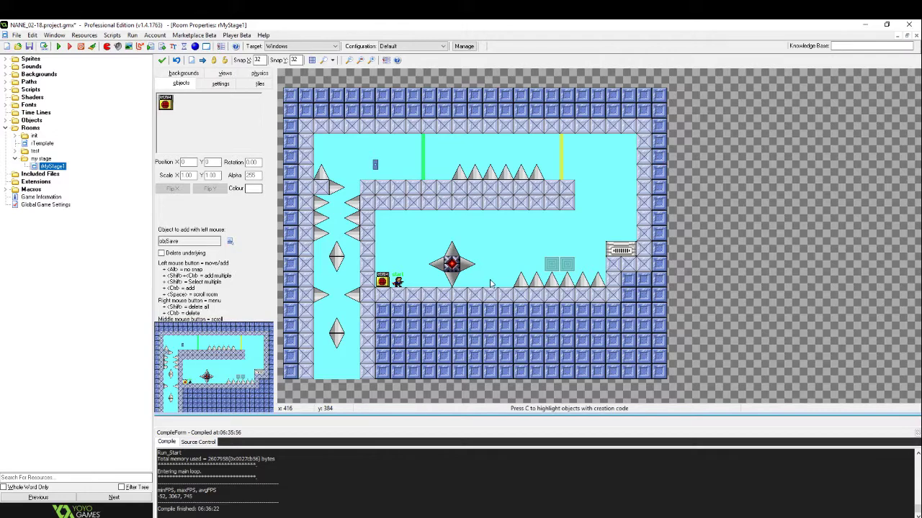
Place an objSaveBlocker at X 288, Y 384, between the player start and the spinning spike trap
click(231, 132)
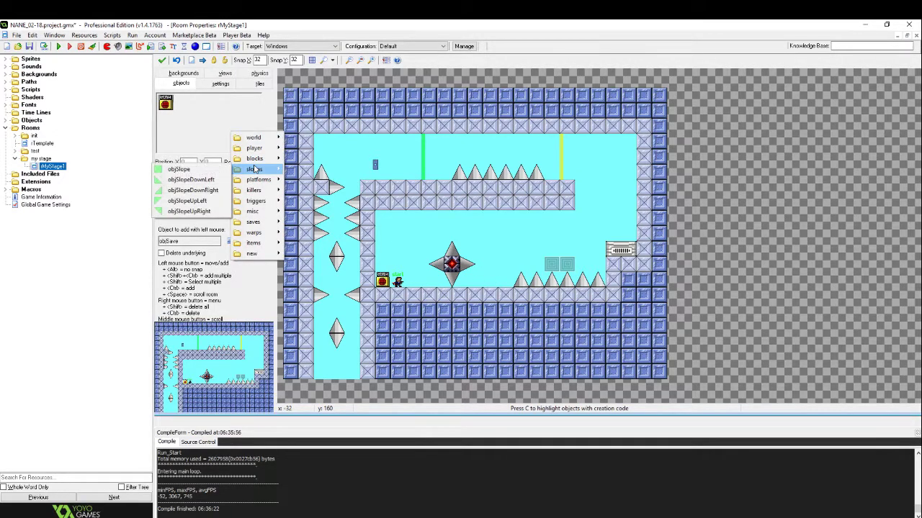
mouse_move(255, 163)
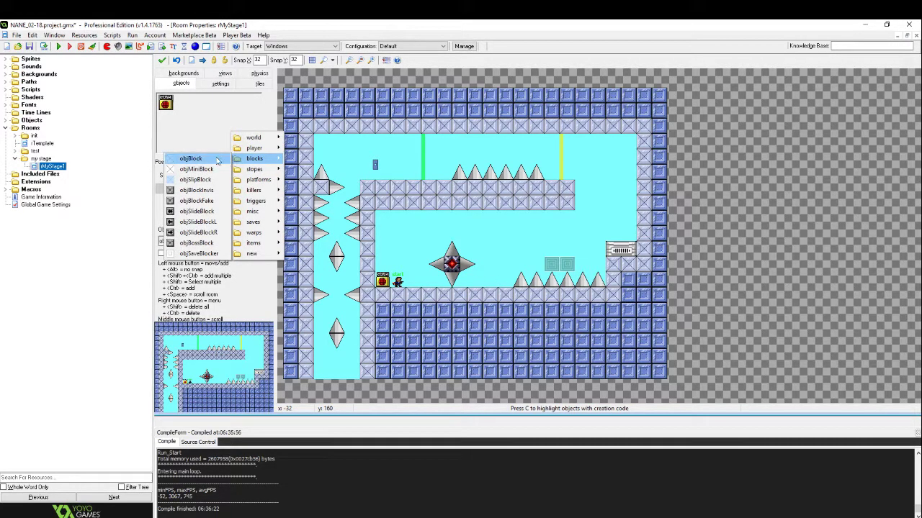
click(212, 255)
click(424, 281)
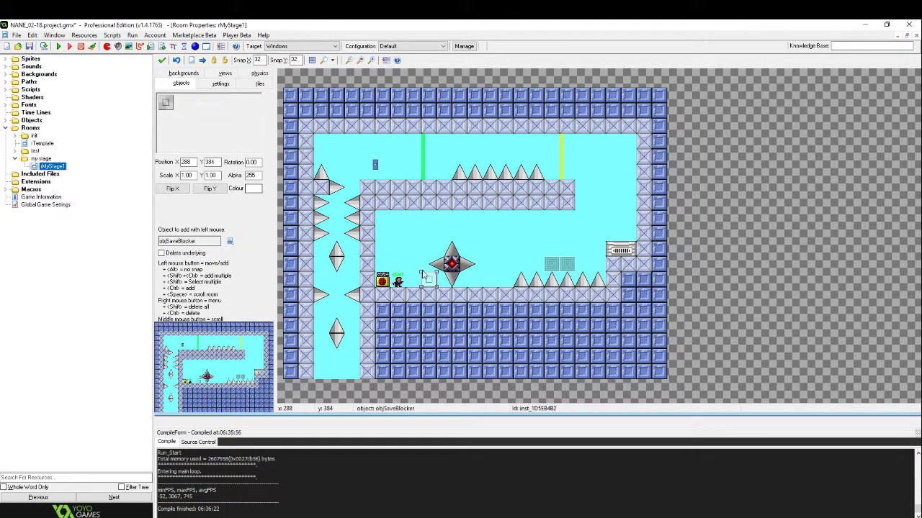
Change the room's background color to a dark grey using a custom color
click(184, 73)
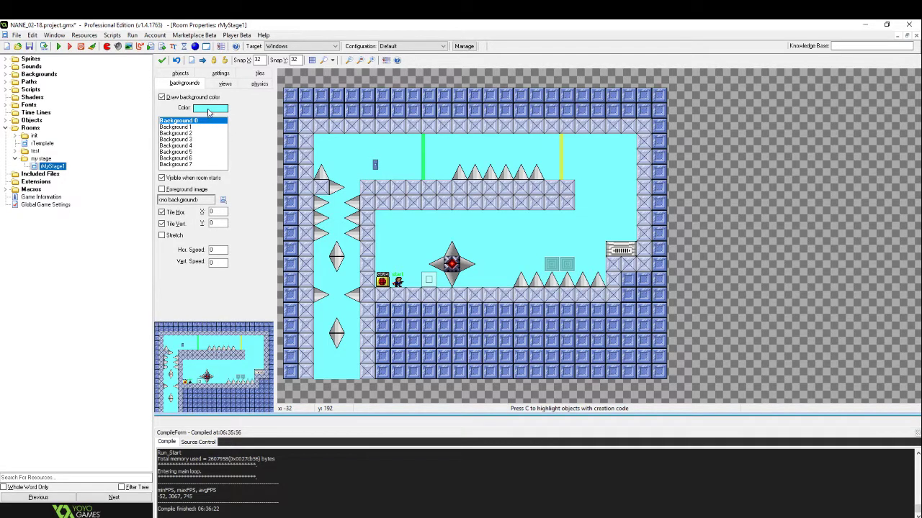
click(209, 109)
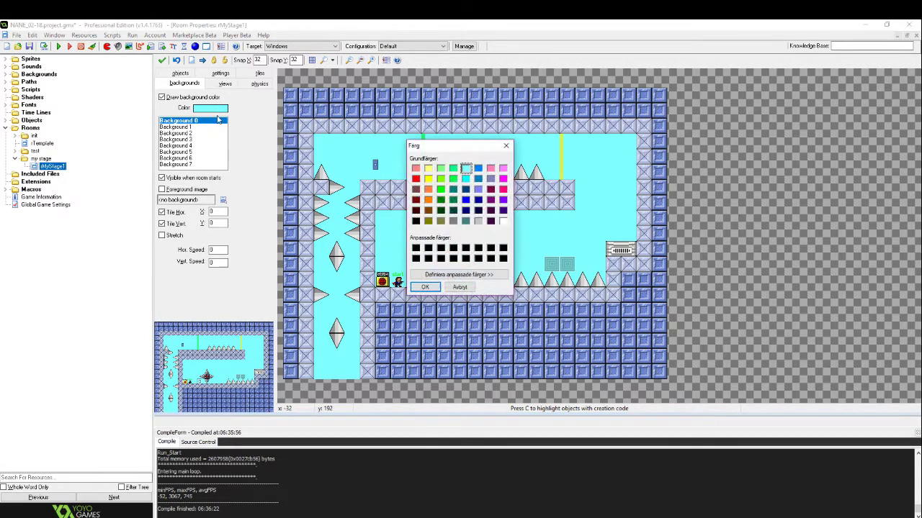
click(442, 275)
click(568, 238)
drag(620, 191, 618, 211)
click(425, 286)
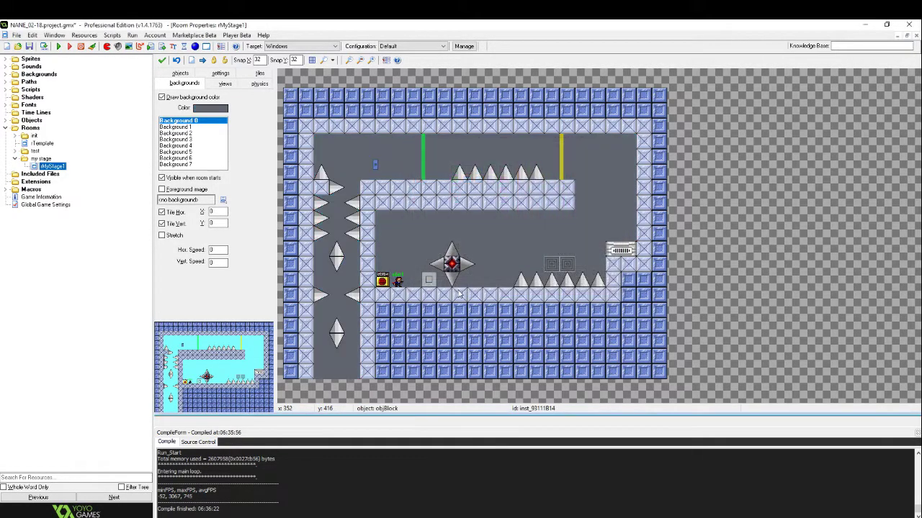
Try bTestRoomTiles as the Background 0 image and return it to no background
click(190, 202)
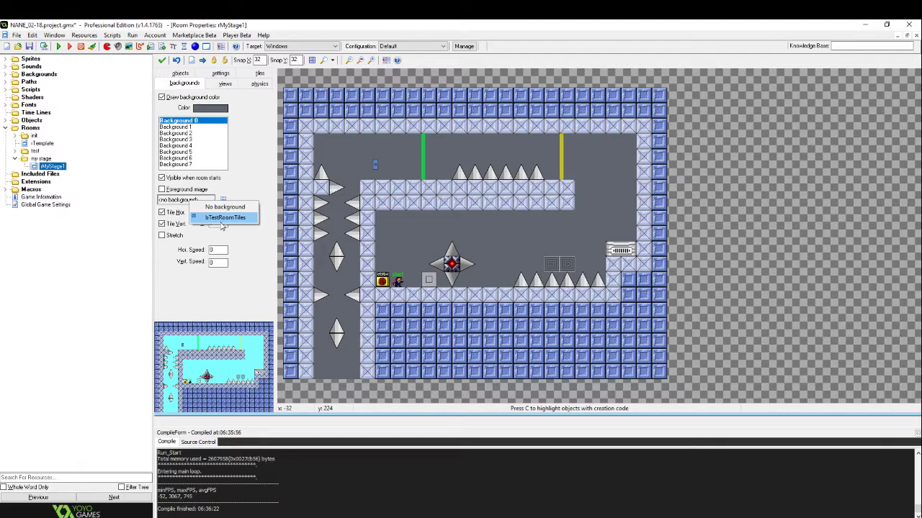
click(222, 217)
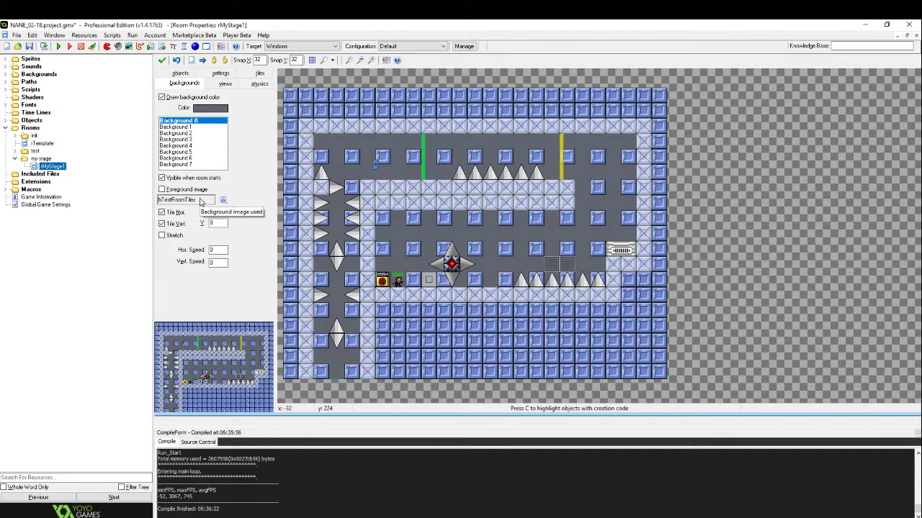
click(201, 202)
click(229, 208)
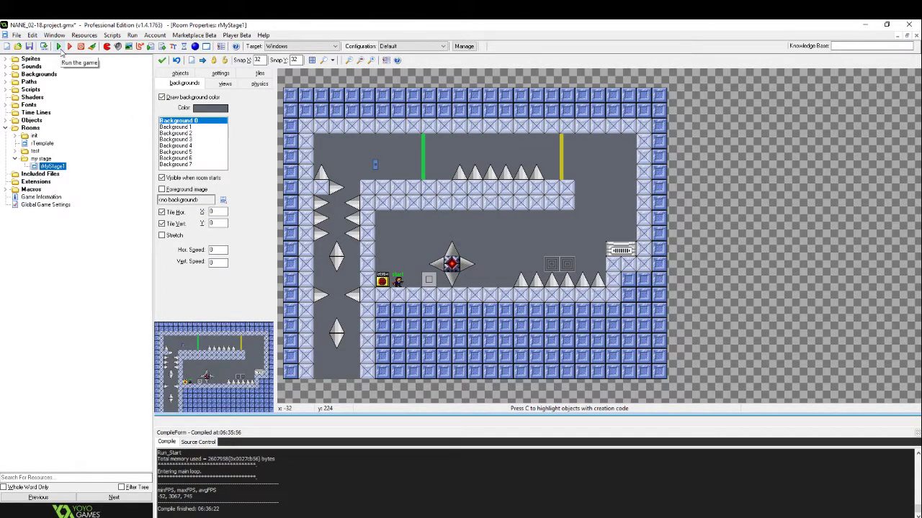
Run the game and start a new Medium game in the Save 1 slot
click(59, 47)
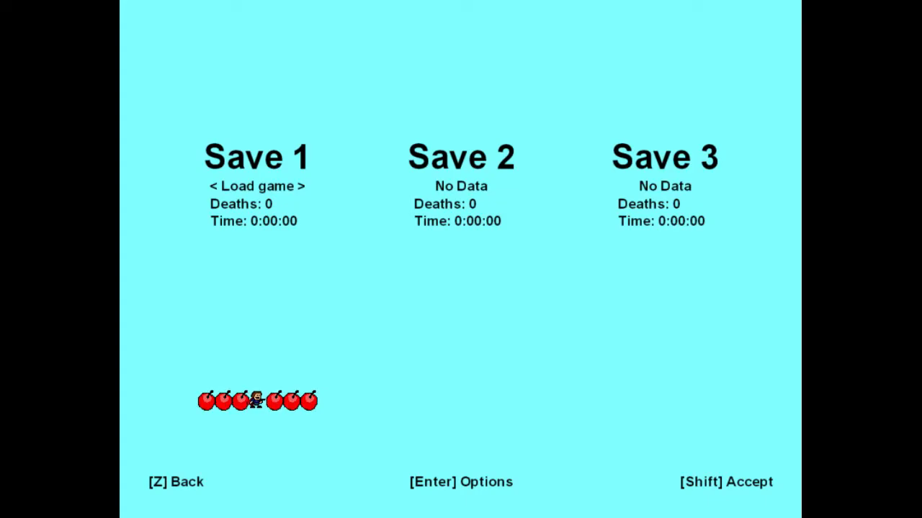
key(Right)
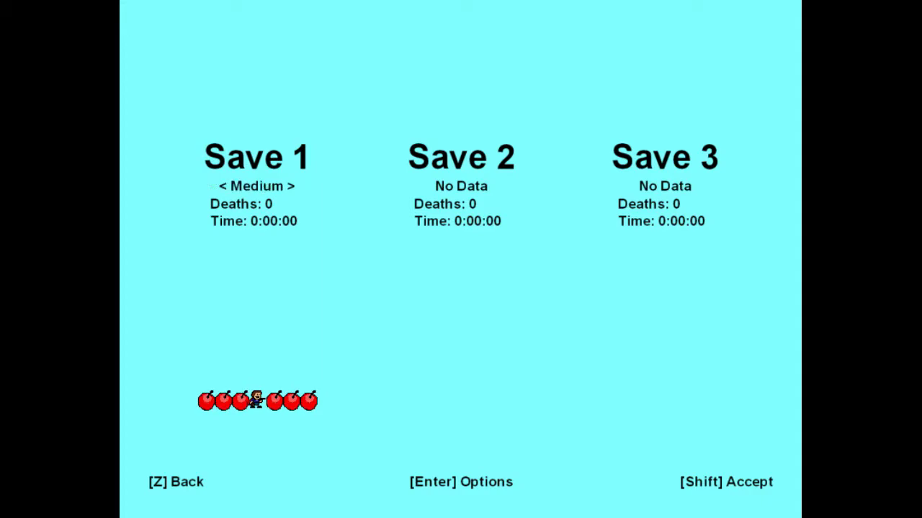
key(shift)
Playtest the start area by walking the character back and forth between the save point and the spinning trap
key(Right)
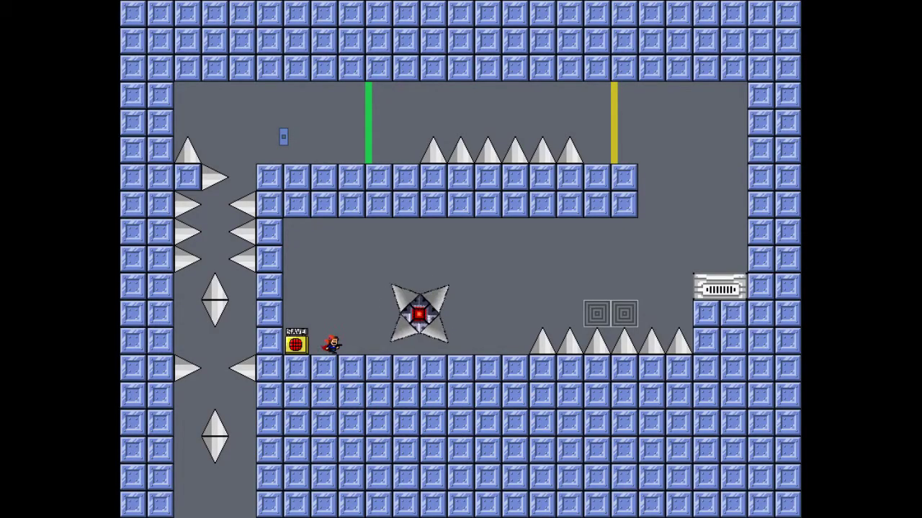
key(Right)
key(Left)
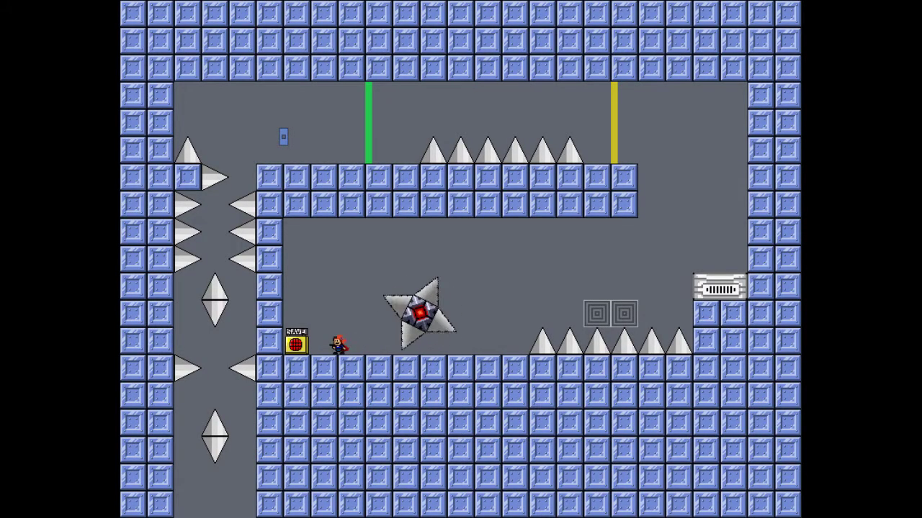
key(Right)
key(Left)
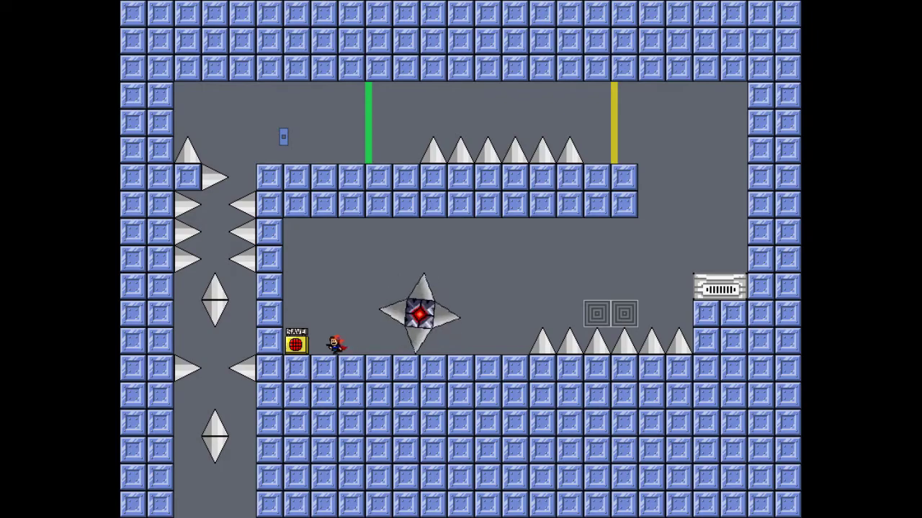
Jump over the spinning spike trap and shoot back toward the save point from its far side
key(Right)
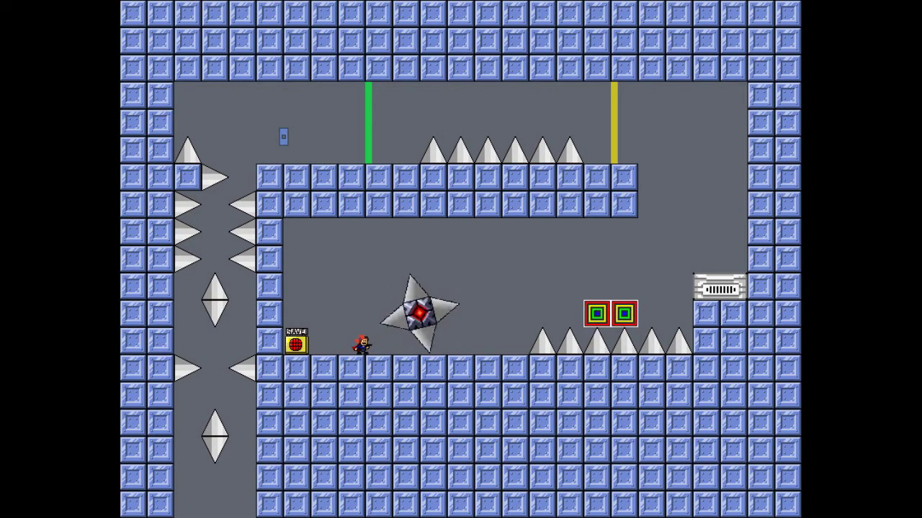
key(Left)
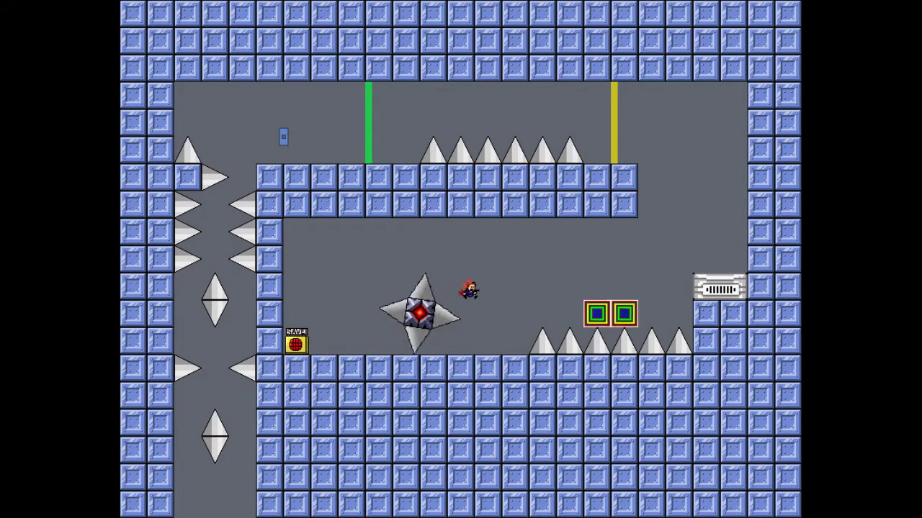
key(Right)
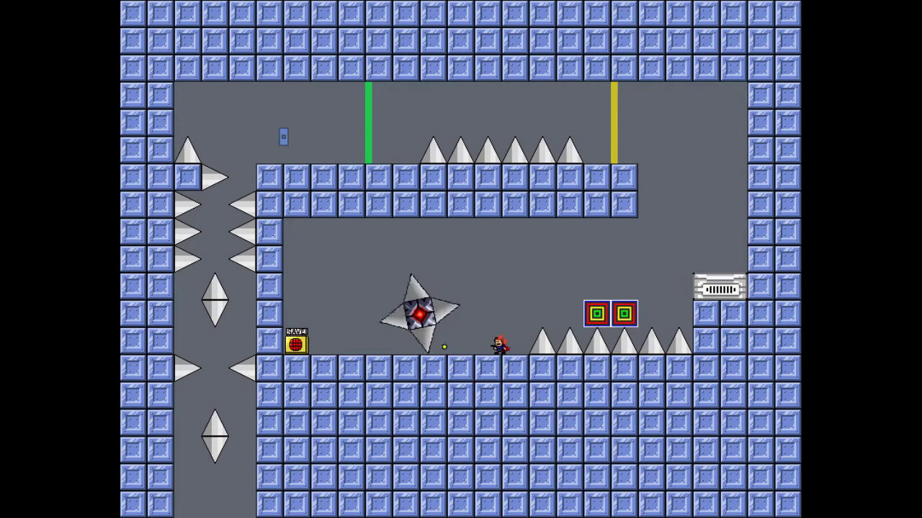
Test the toggling blocks with repeated jumps and cross them over the floor spikes to the launch platform
key(Right)
key(shift)
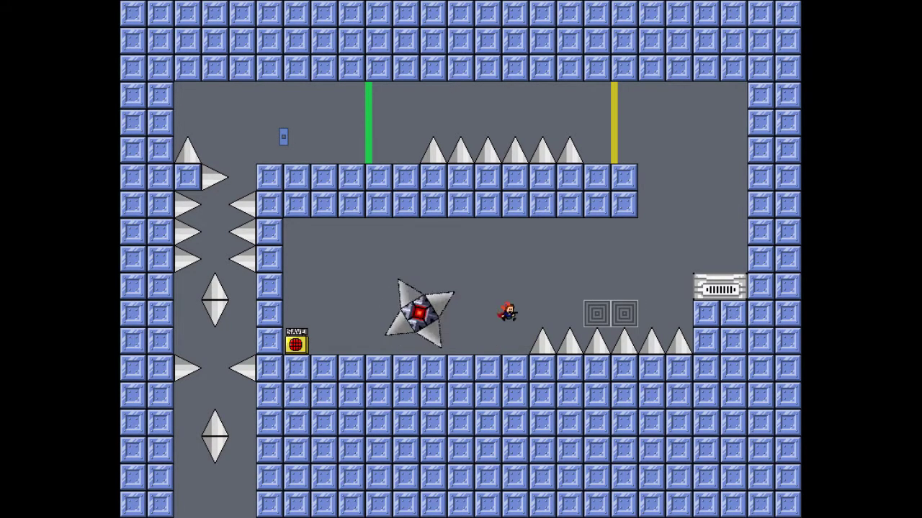
key(shift)
key(Right)
key(shift)
key(Left)
key(shift)
key(Right)
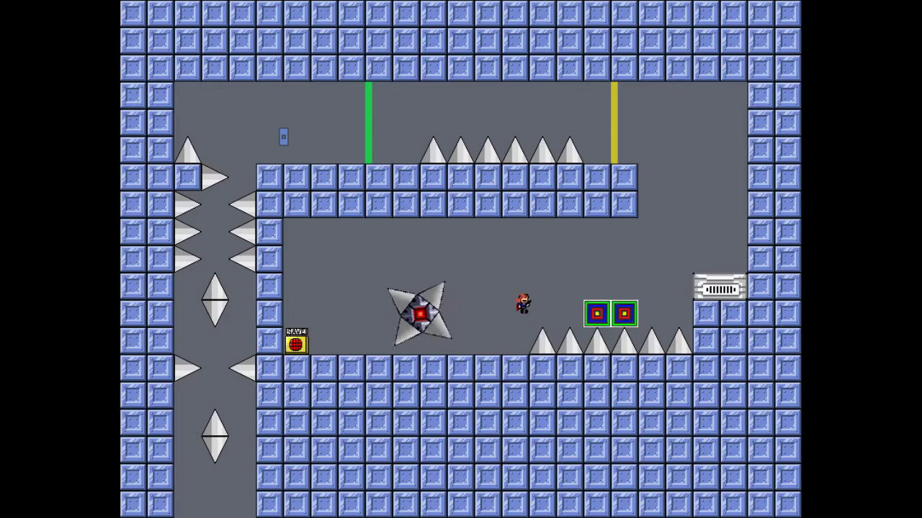
key(shift)
key(Right)
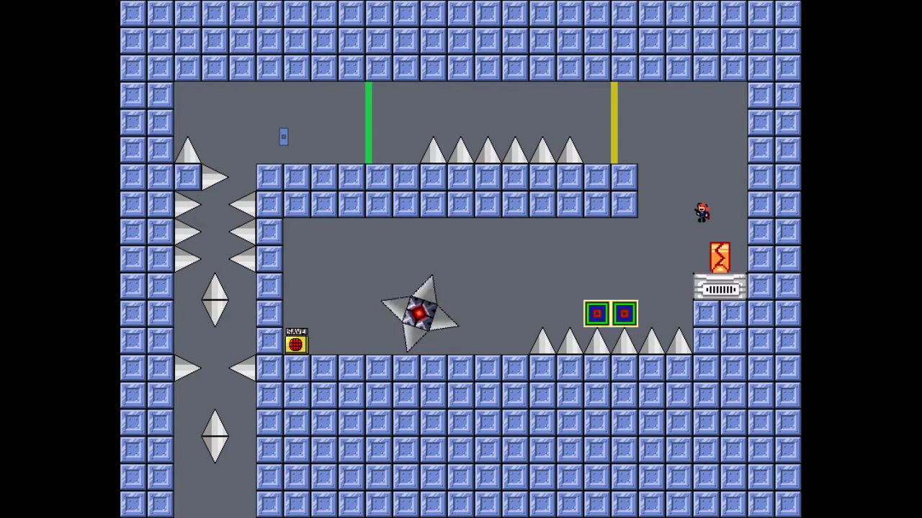
Launch up to the upper platform, cross its spikes and the green beam, and reach the dotkid swap
key(Left)
key(shift)
key(Left)
key(shift)
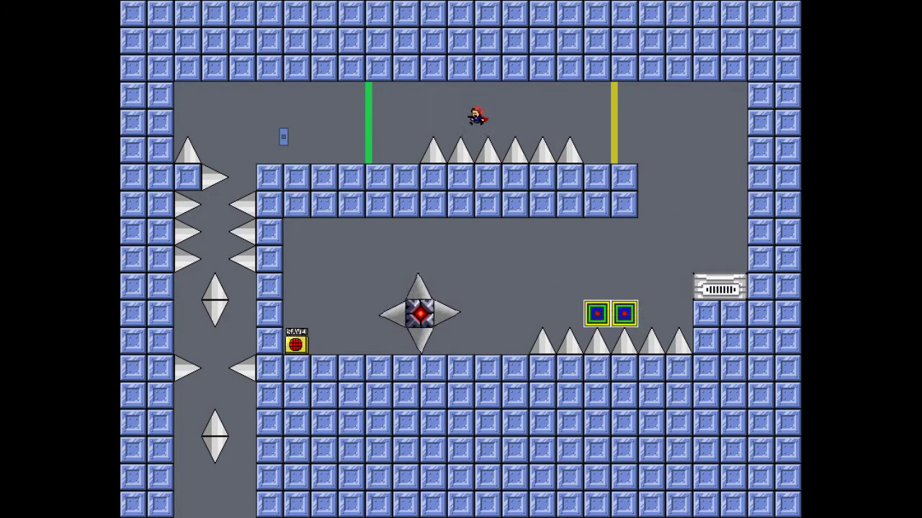
key(shift)
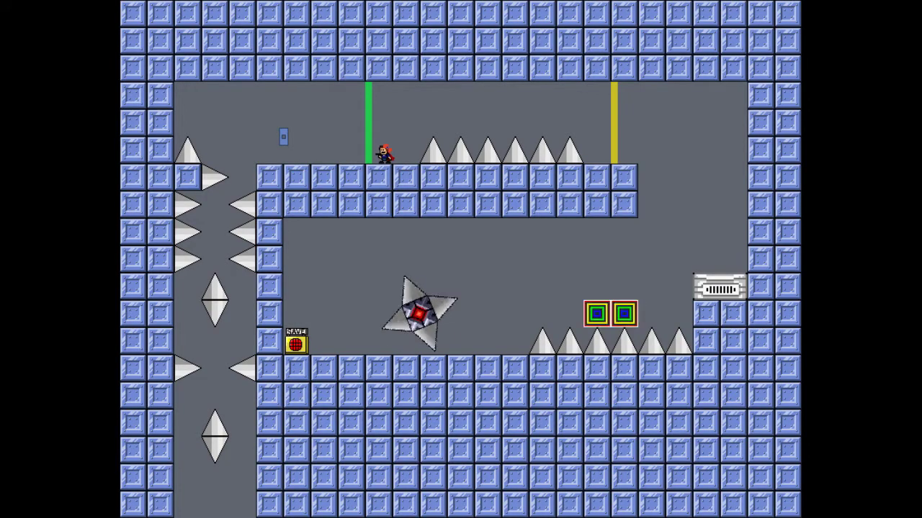
key(Left)
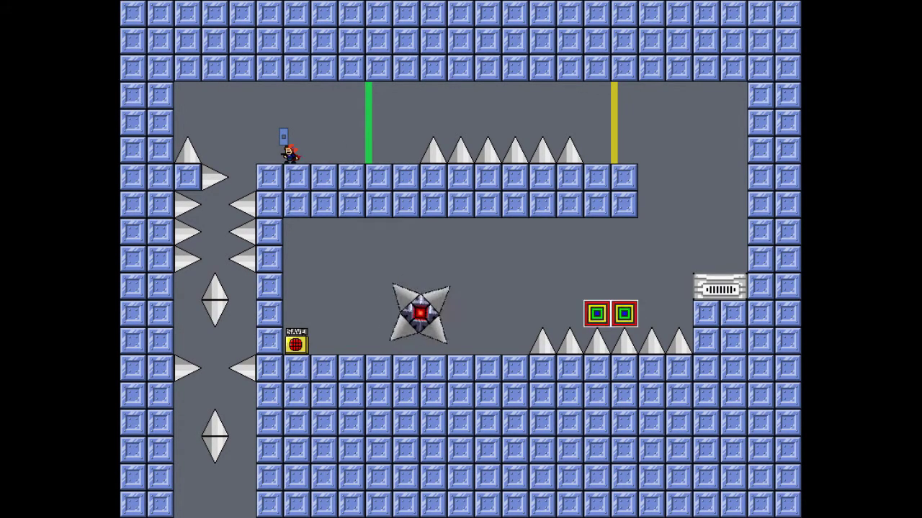
key(Left)
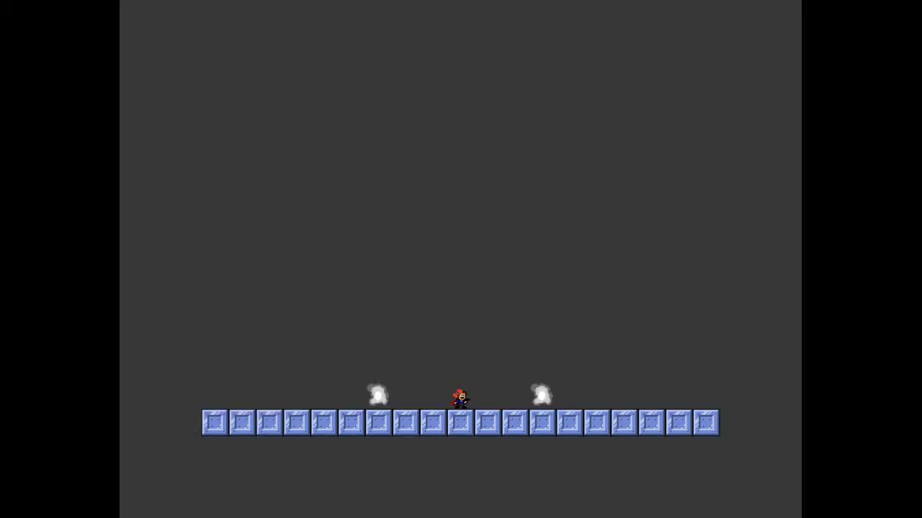
Re-enter the stage from the hub room's warp and jump past the spinning trap toward the toggling blocks
key(Right)
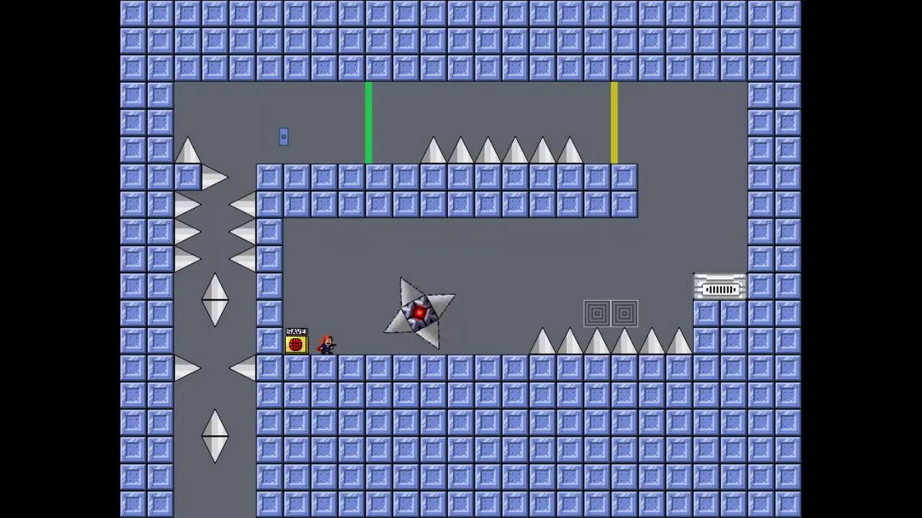
key(Right)
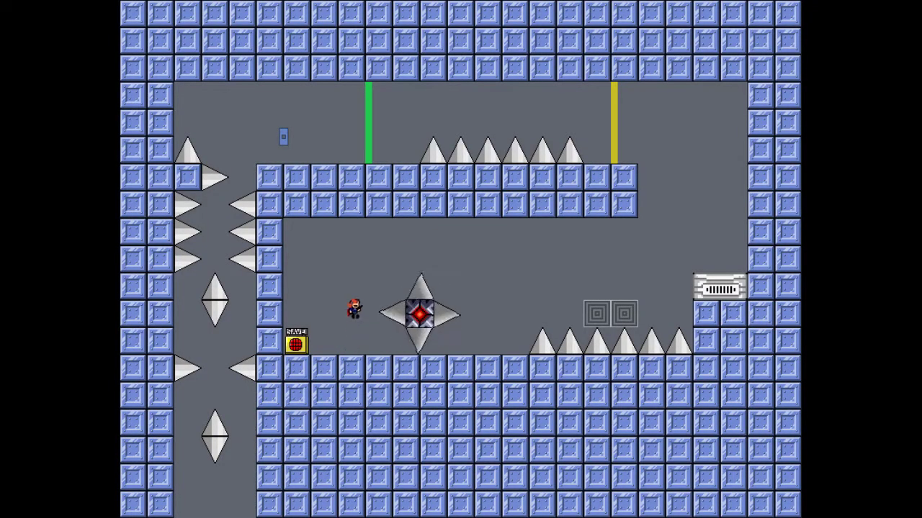
key(Right)
key(shift)
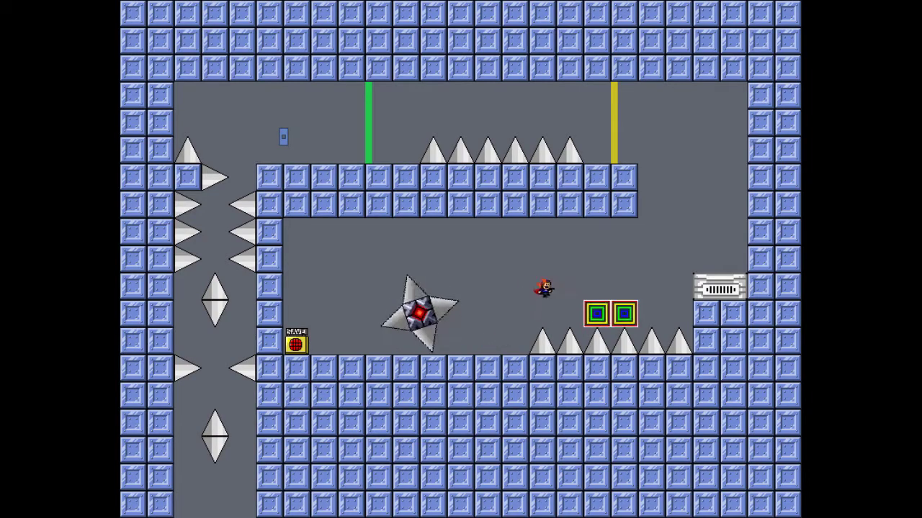
Cross the toggling blocks, launch through the yellow beam, and clear the upper spikes up to the green beam
key(shift)
key(Left)
key(shift)
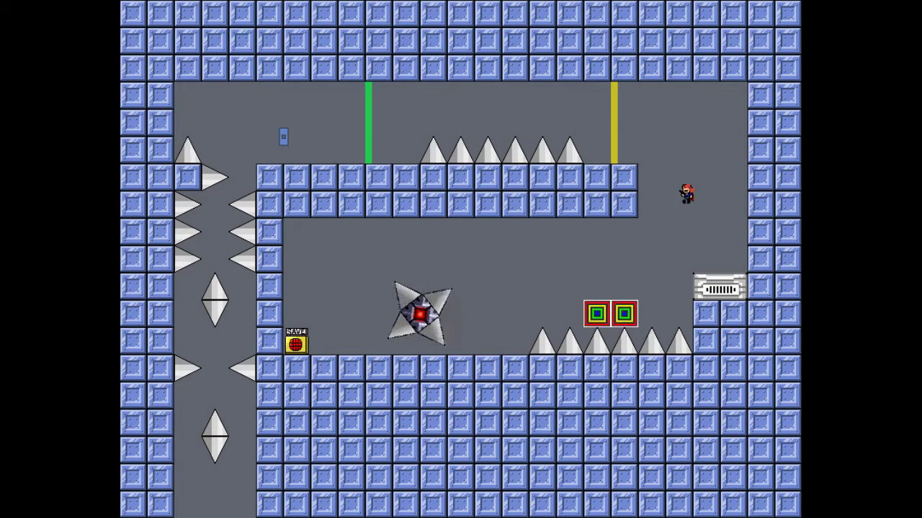
key(shift)
key(Left)
key(shift)
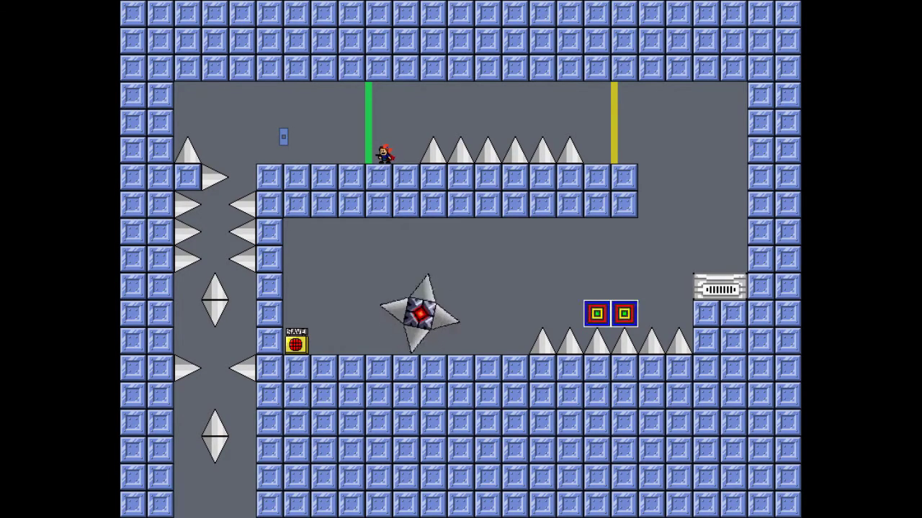
Pass the green beam, take the dotkid swap, descend the spiked shaft to the bottom exit, and end the playtest
key(Left)
key(Left)
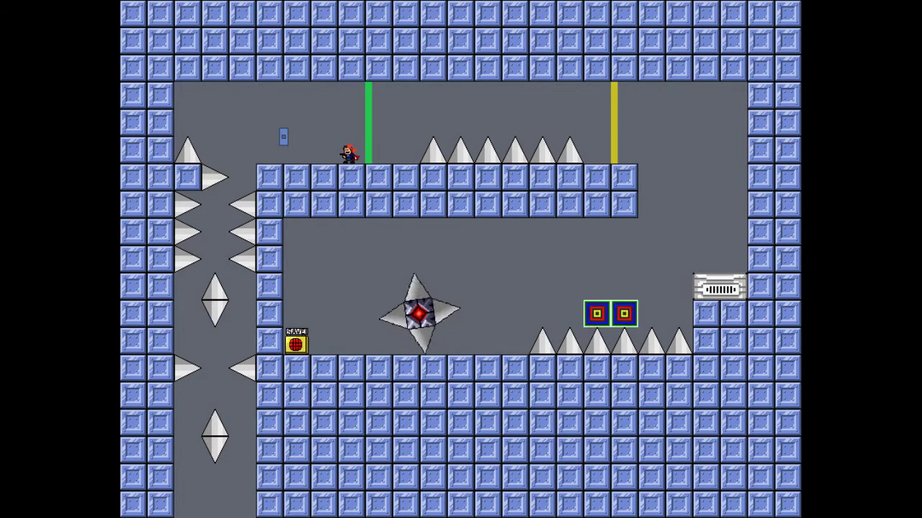
key(Left)
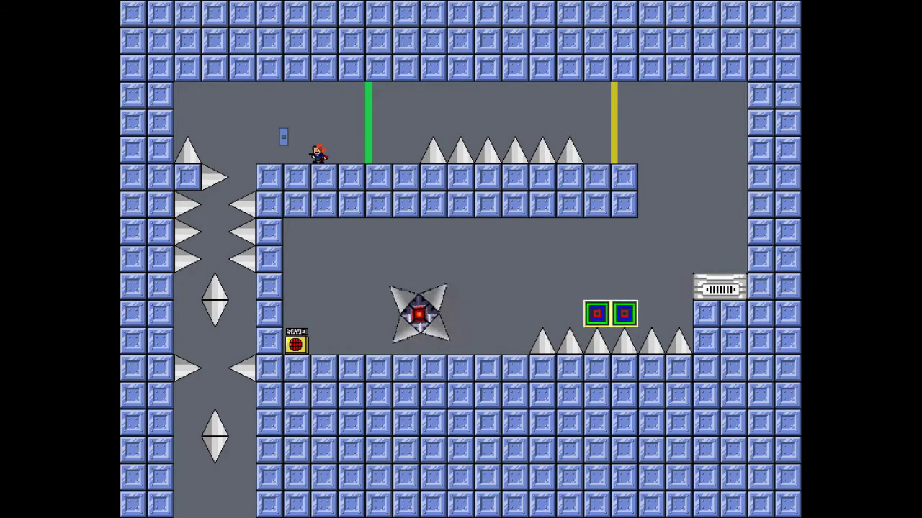
key(Left)
key(Left)
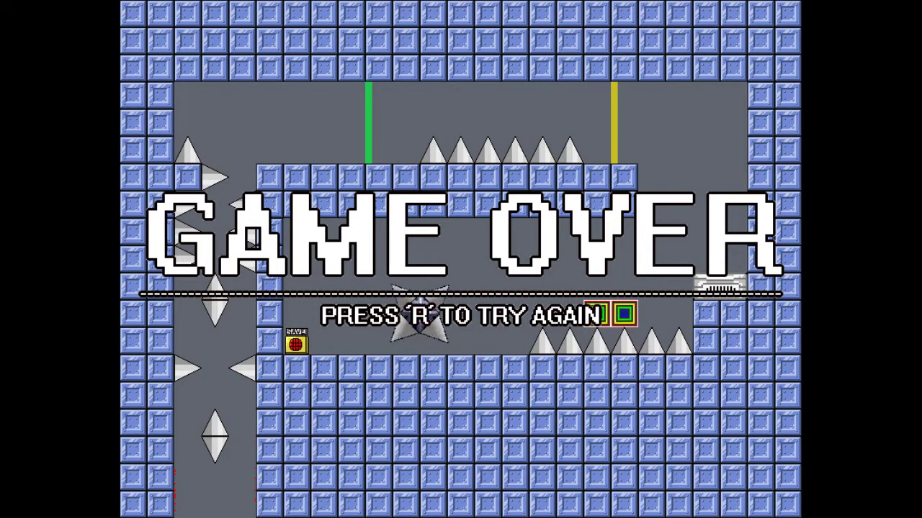
key(Escape)
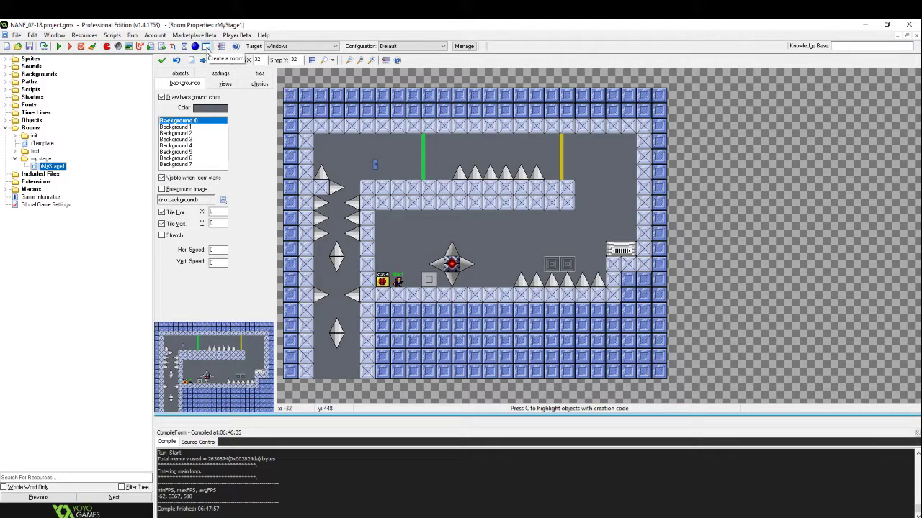
Duplicate the rTemplate room, move the copy into the my stage group, and name it rMyStage2
right_click(43, 145)
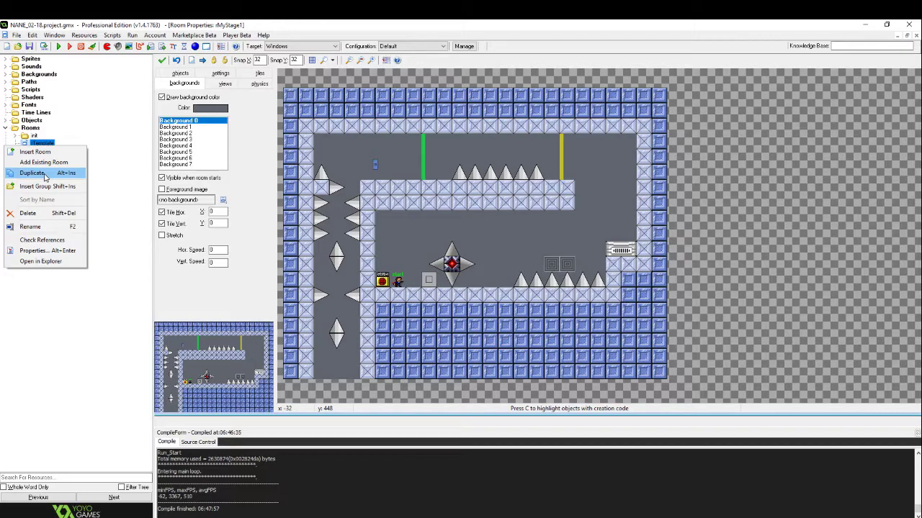
click(33, 174)
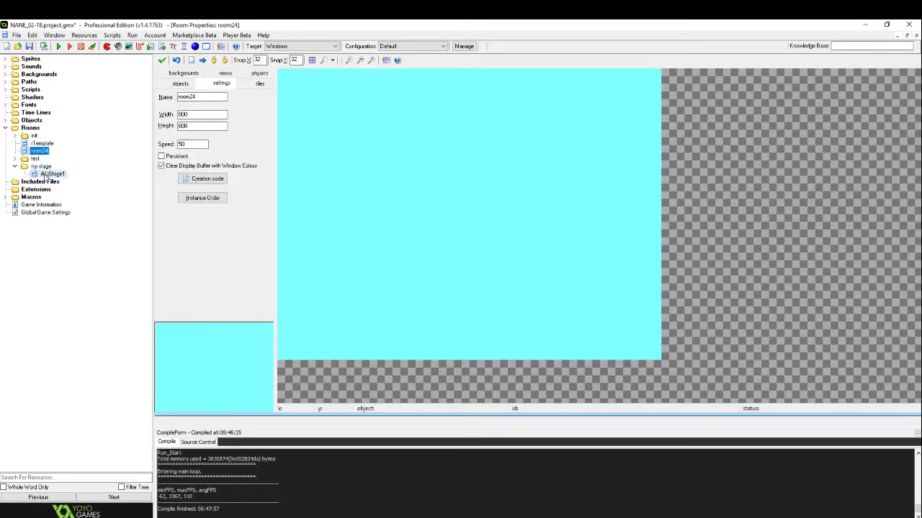
drag(45, 176, 49, 180)
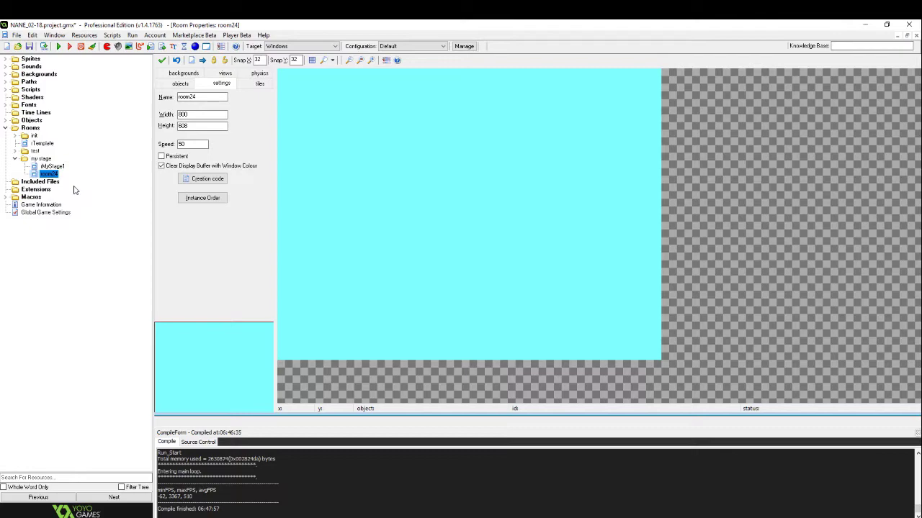
drag(210, 96, 171, 96)
text(rMyStage2)
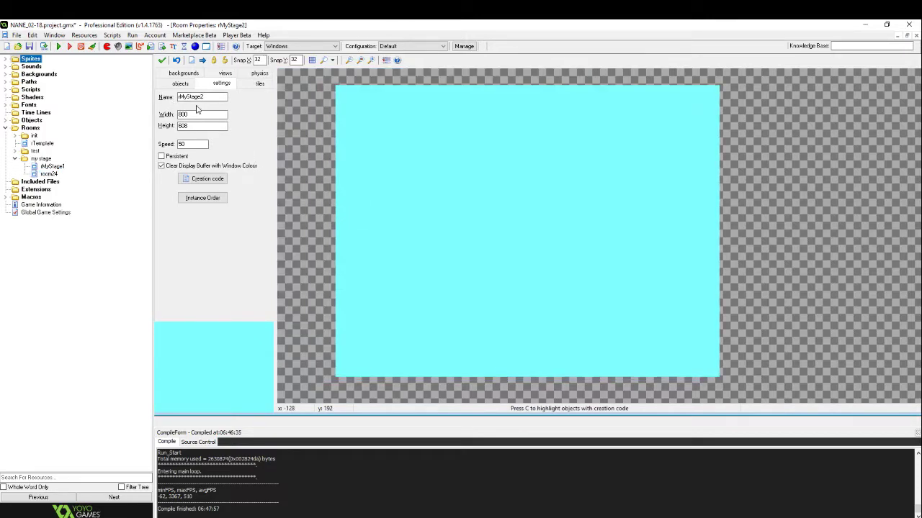
Place a horizontal row of eight objBlock instances near the bottom of rMyStage2, starting at x 96, y 512
click(180, 84)
click(195, 107)
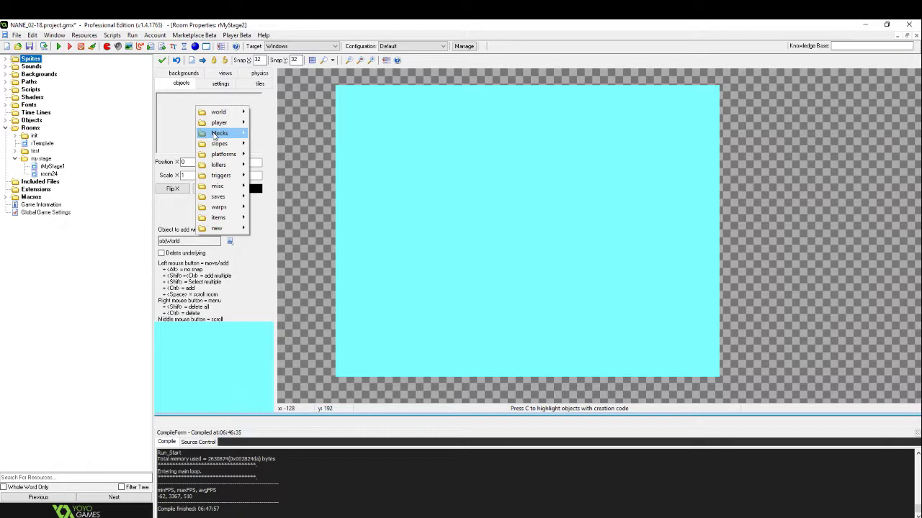
mouse_move(216, 129)
click(155, 127)
ctrl+shift+drag(385, 339, 497, 339)
Cover the block row in rMyStage2 with the blue tile from the bTestRoomTiles tile set
click(260, 84)
click(223, 219)
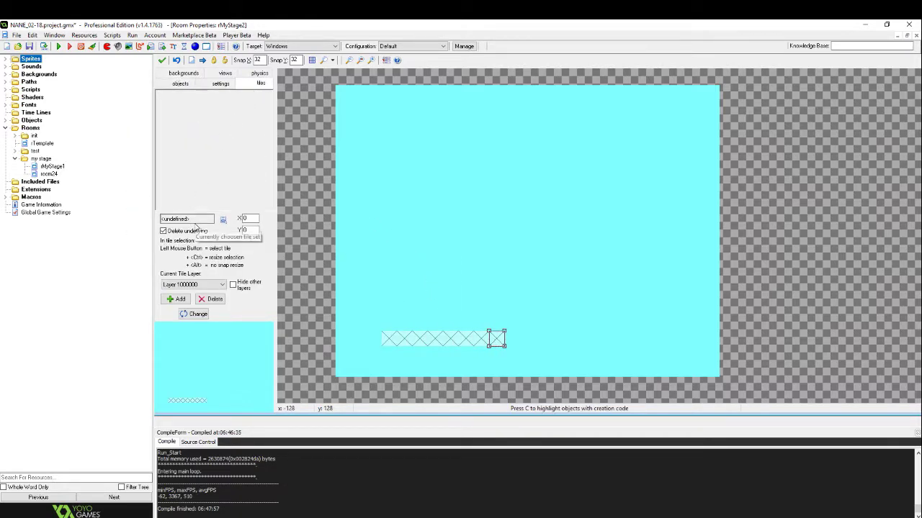
click(227, 229)
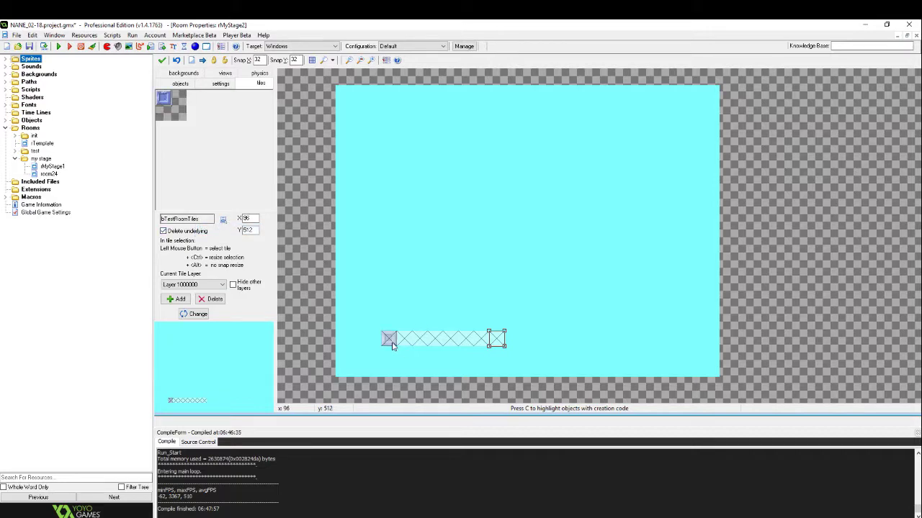
shift+drag(497, 339, 389, 339)
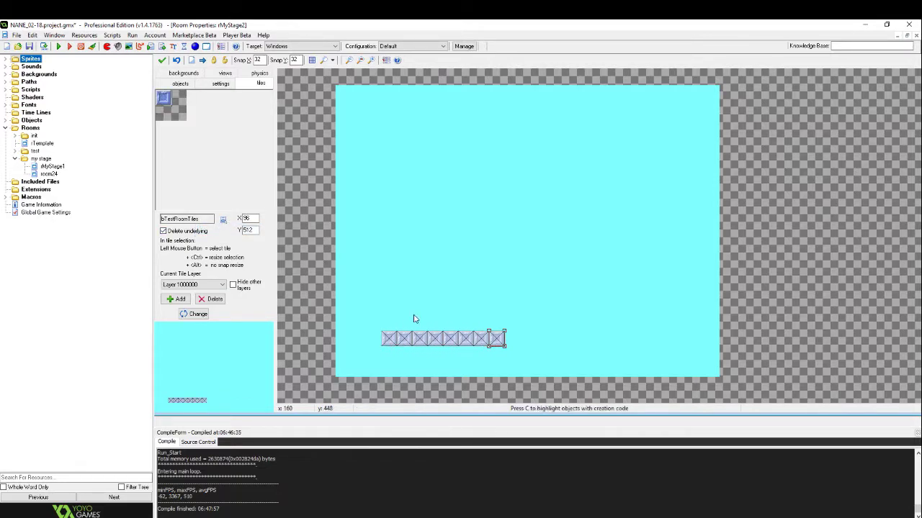
Place an objPlayerStart on top of the third block of the row in rMyStage2
click(181, 84)
click(190, 112)
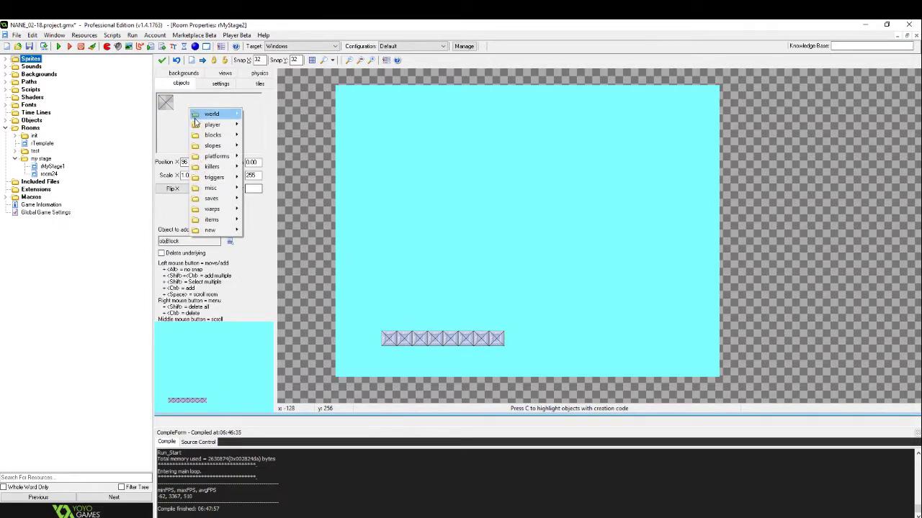
mouse_move(212, 129)
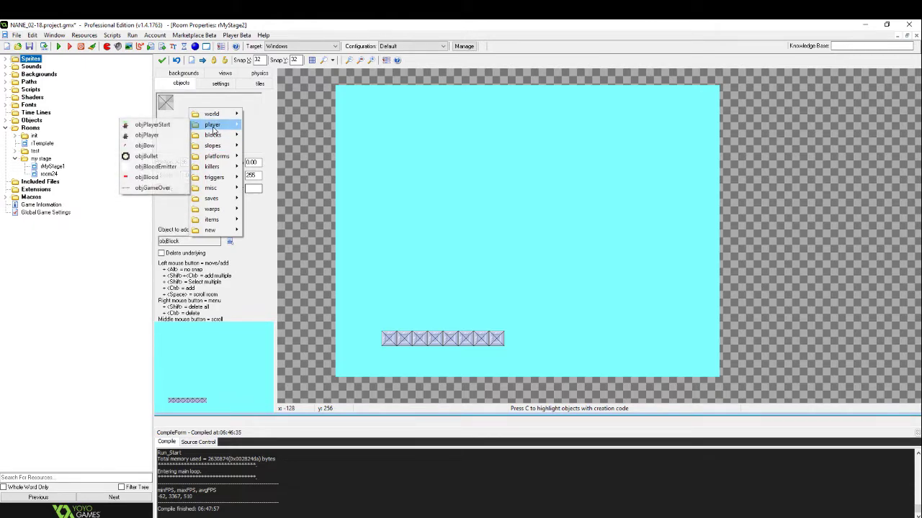
click(163, 128)
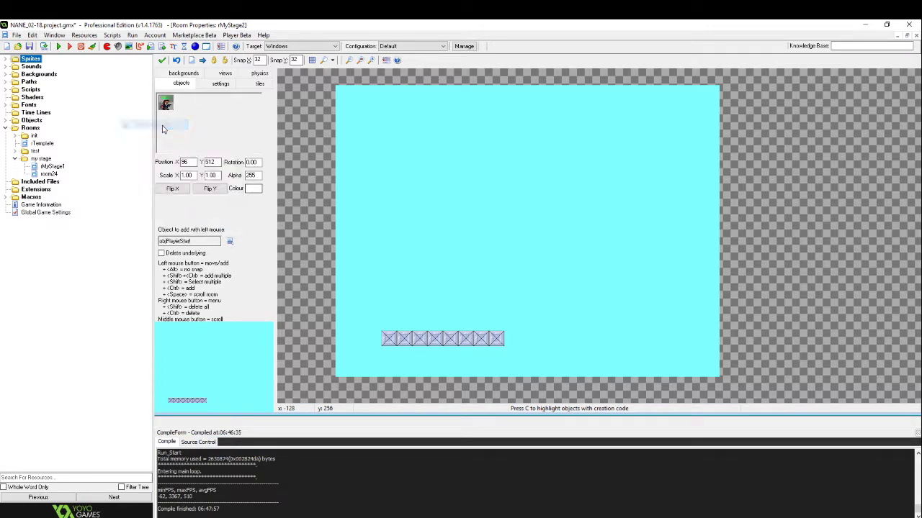
click(421, 317)
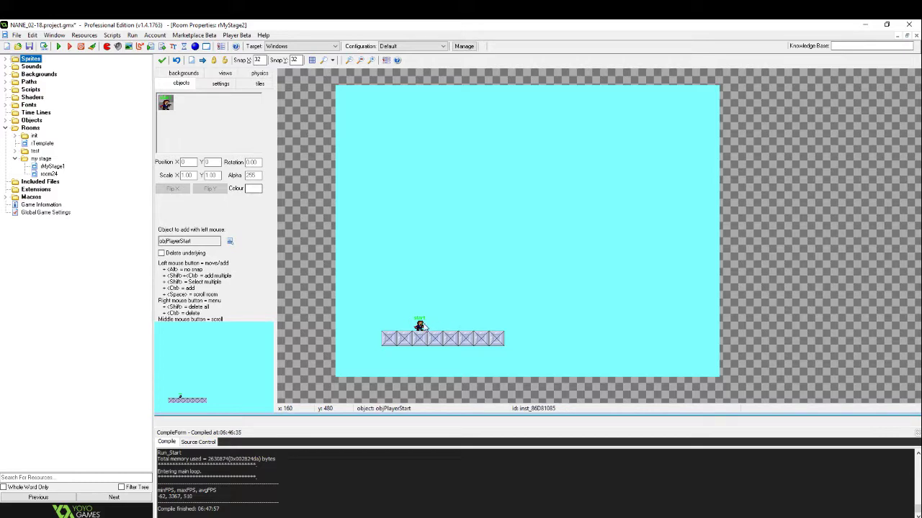
Open rMyStage1 and place an objWarpNext at the bottom of the spiked vertical shaft
double_click(52, 167)
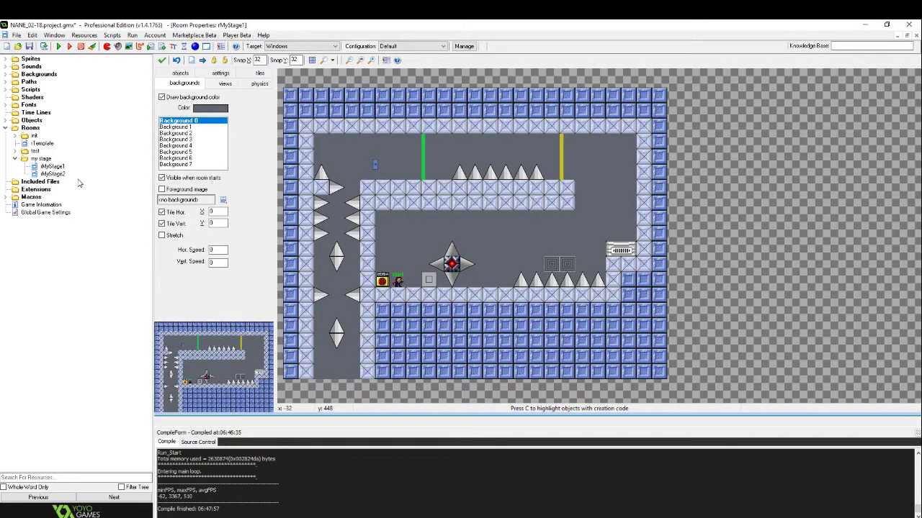
click(180, 74)
click(199, 134)
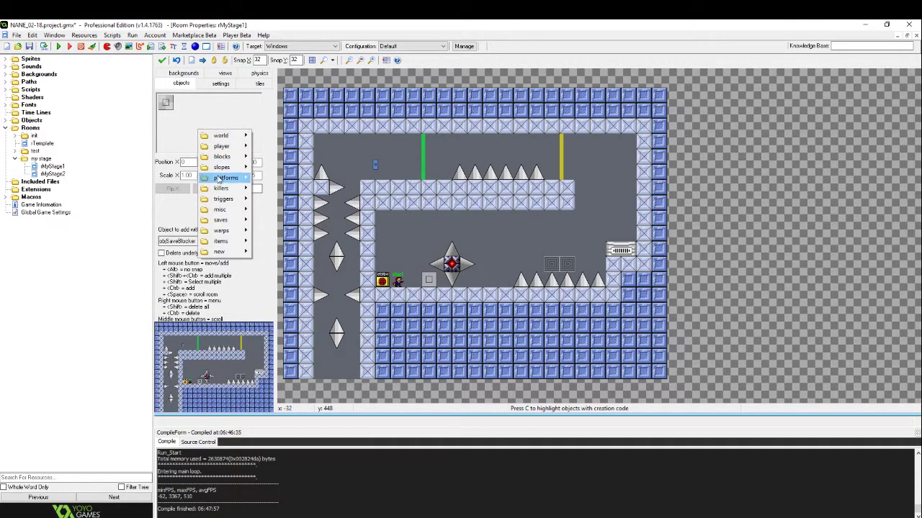
mouse_move(226, 232)
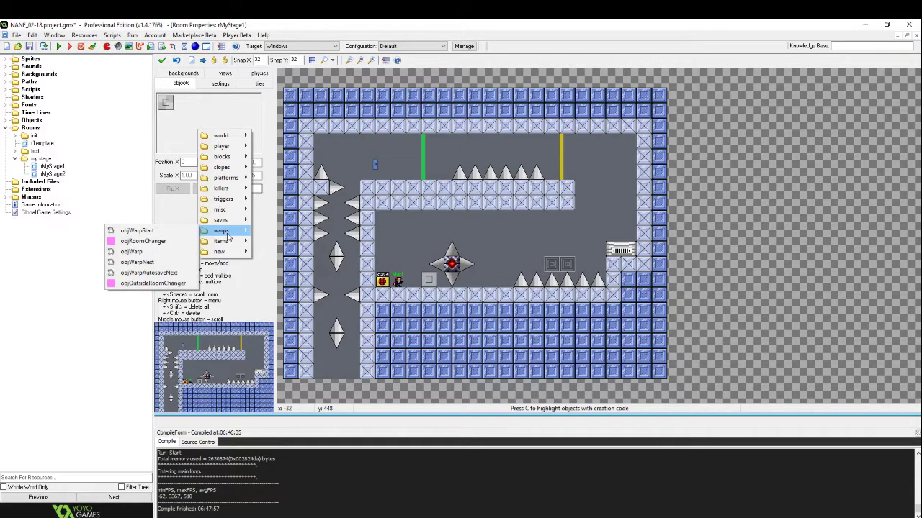
click(163, 265)
click(335, 370)
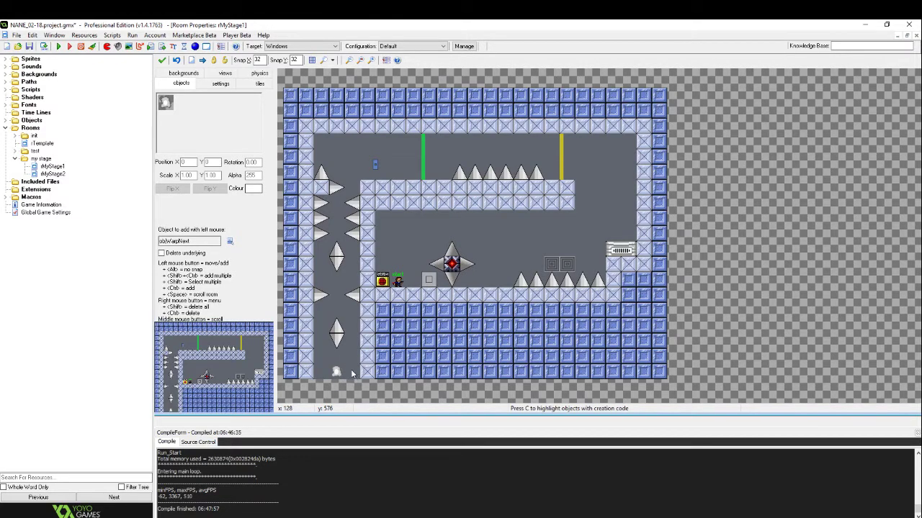
Replace the objWarpNext at the bottom of rMyStage1's spiked shaft with an objWarp at x 96, y 576
right_click(342, 376)
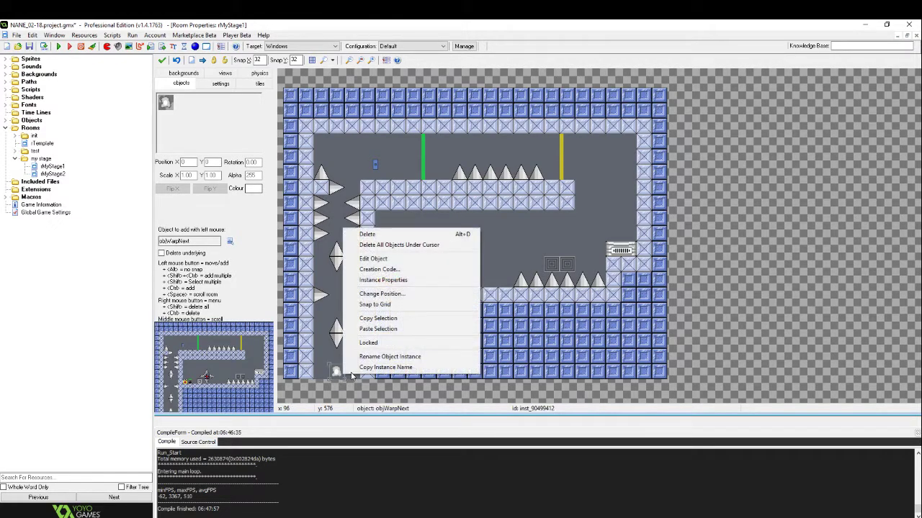
click(369, 235)
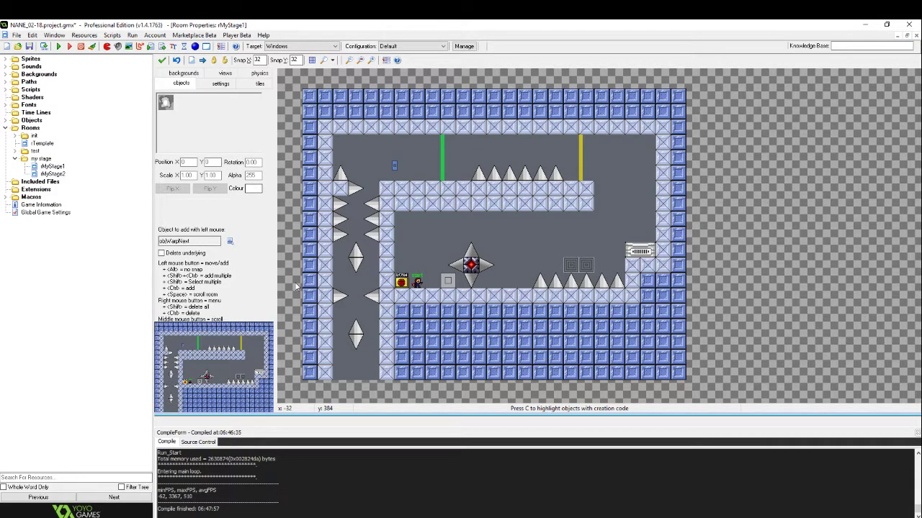
right_click(478, 265)
click(501, 247)
click(186, 125)
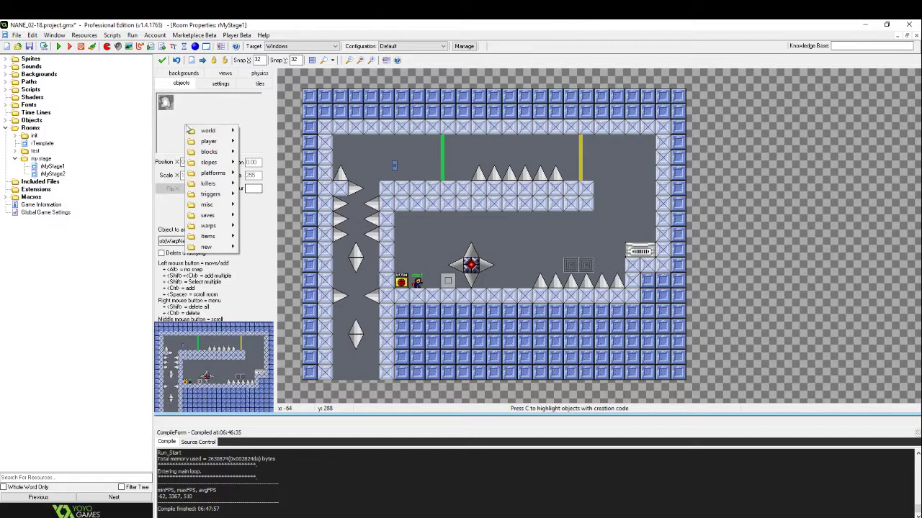
mouse_move(220, 226)
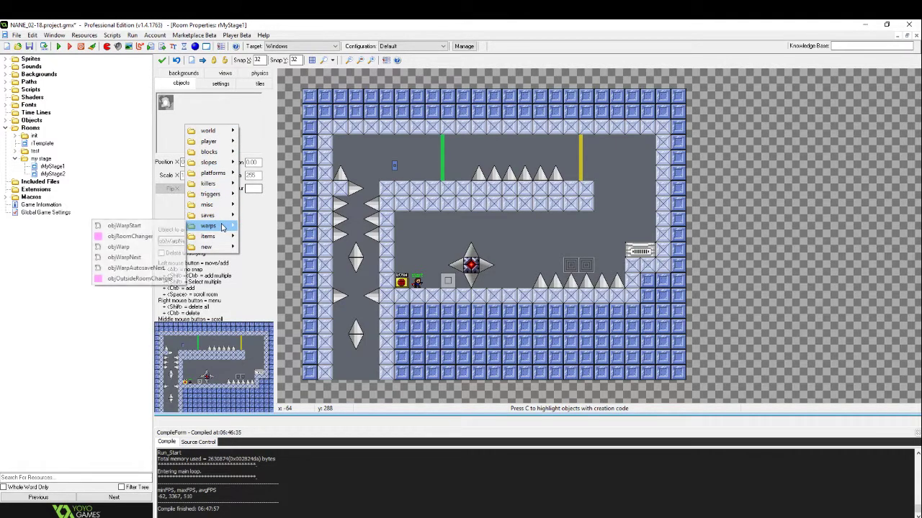
click(152, 248)
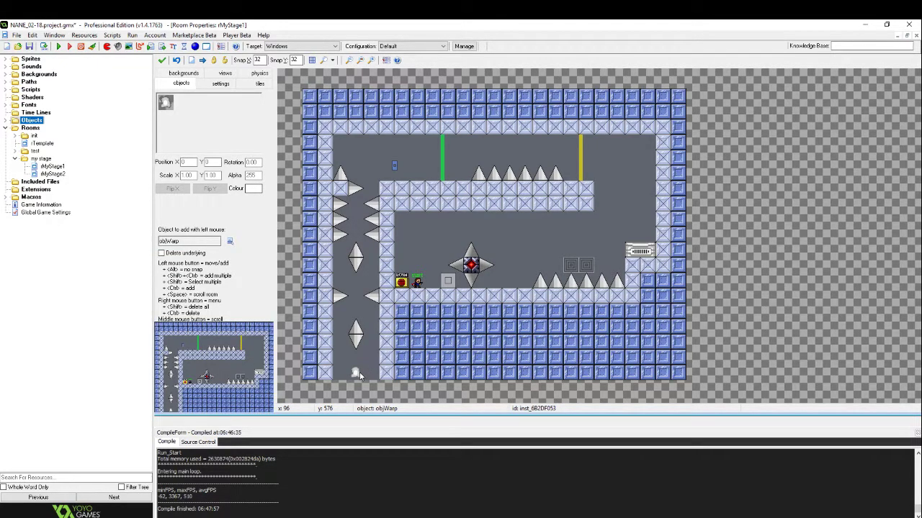
Inspect the placed warp's object, and open the Create event code of its parent objRoomChanger
right_click(360, 376)
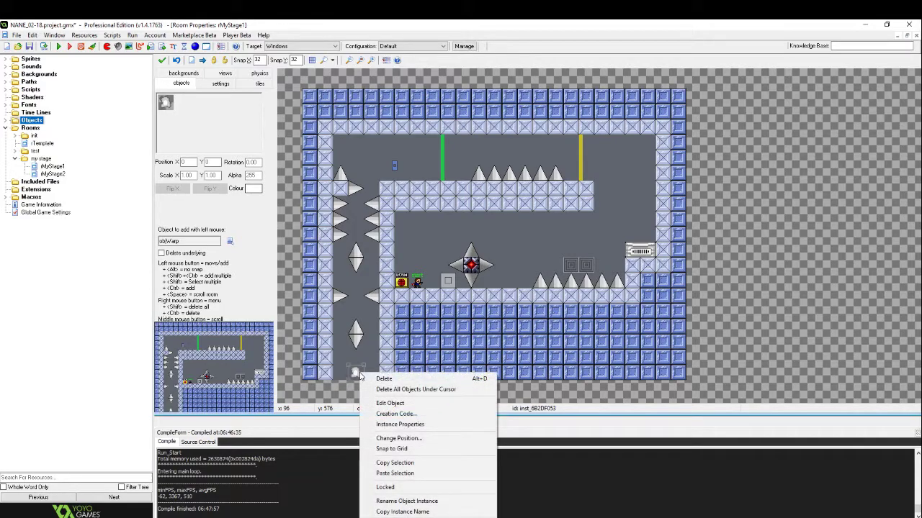
click(402, 407)
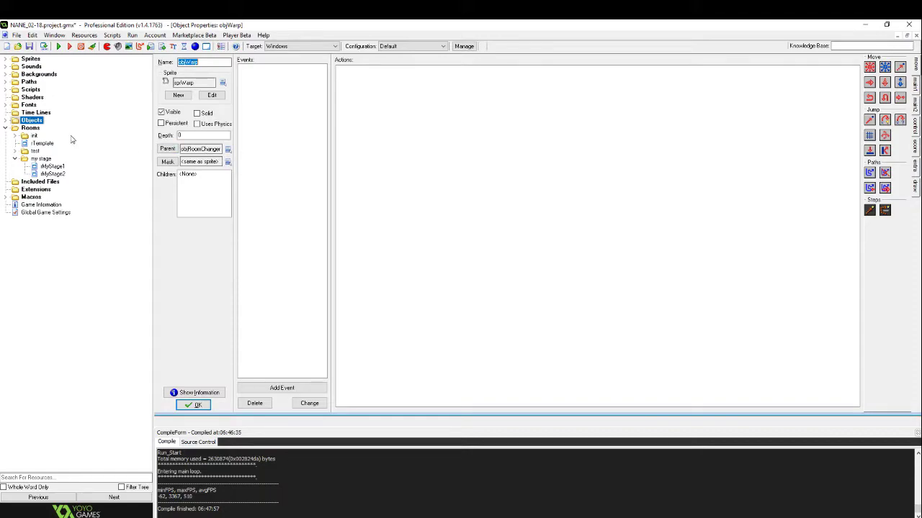
double_click(28, 121)
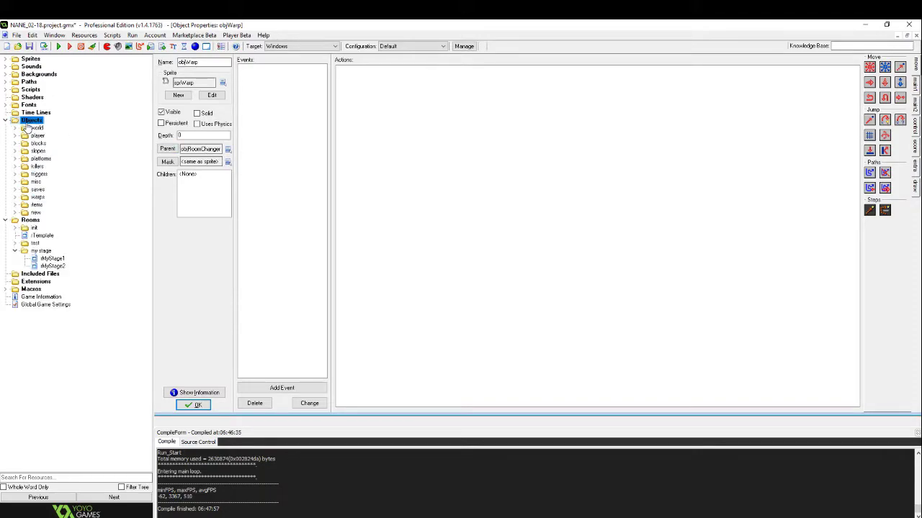
double_click(38, 198)
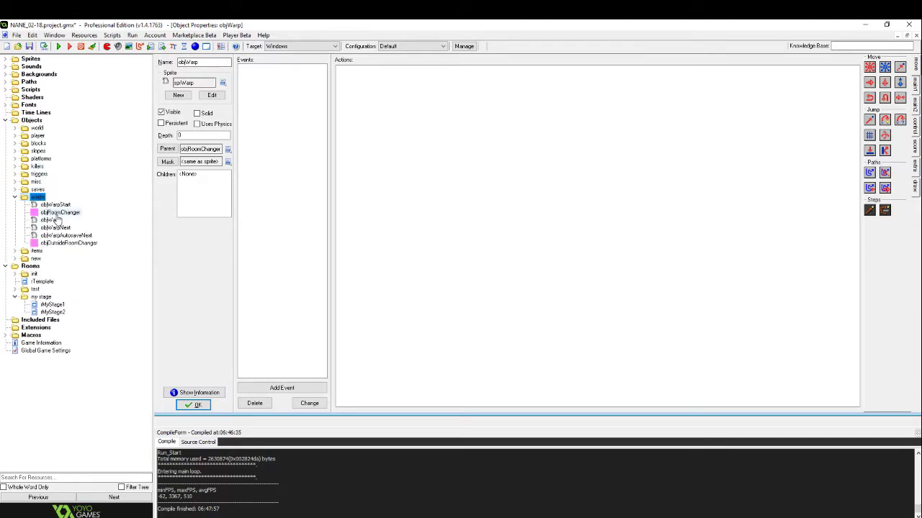
double_click(60, 212)
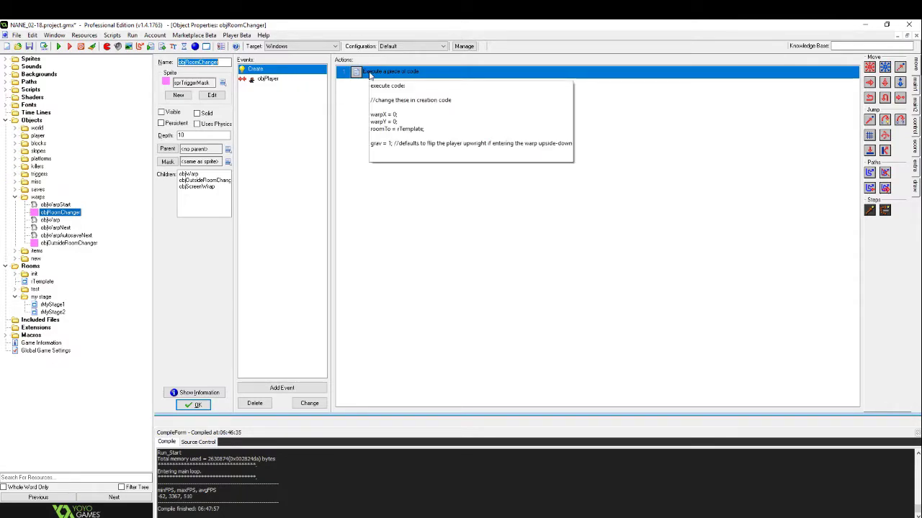
double_click(369, 73)
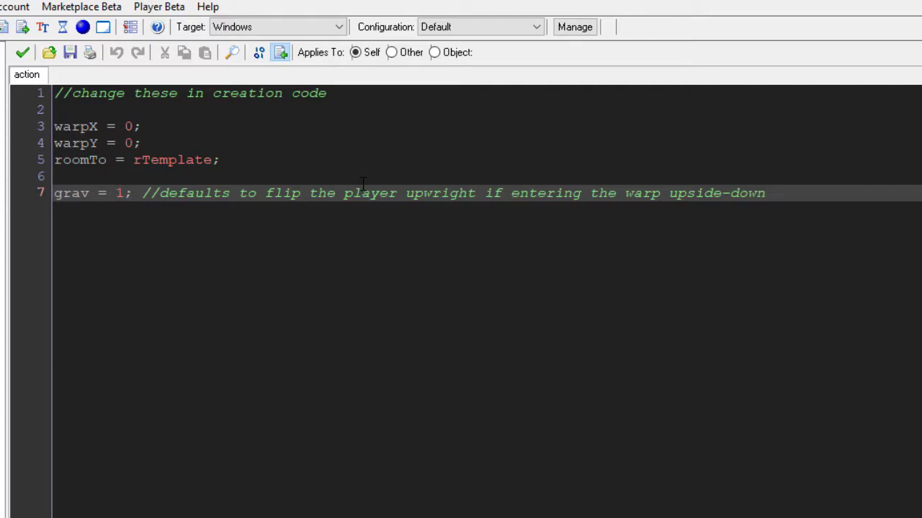
Review the comment and warp variables in objRoomChanger's Create code, and check the player start in rMyStage2
click(362, 180)
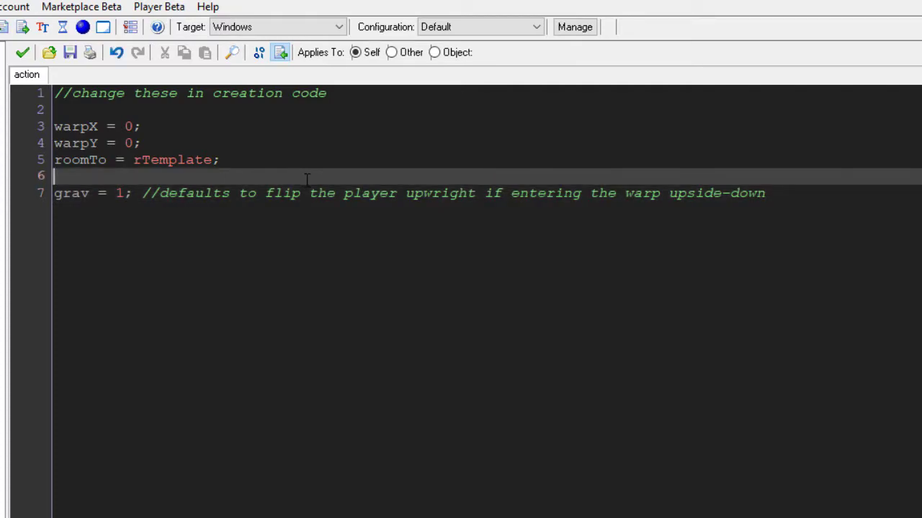
click(56, 94)
drag(55, 94, 344, 106)
click(345, 106)
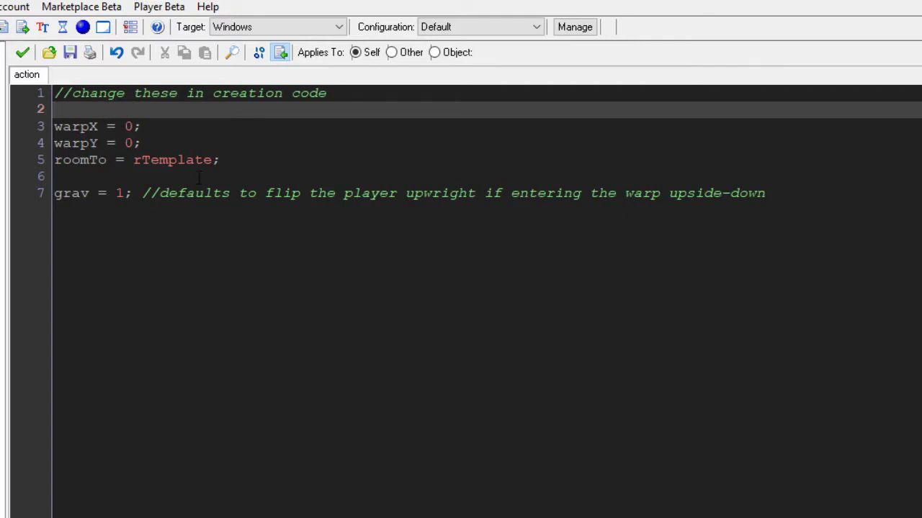
drag(338, 101, 54, 94)
click(112, 109)
key(ctrl+End)
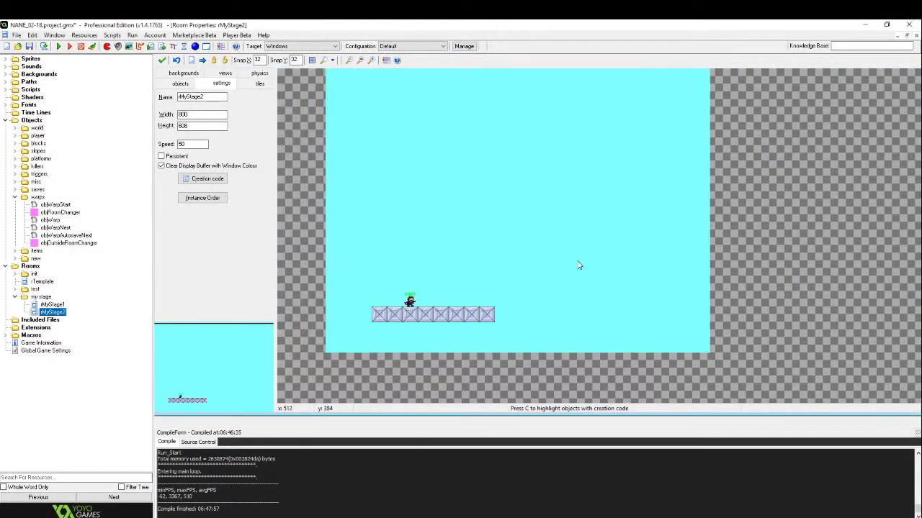
click(413, 305)
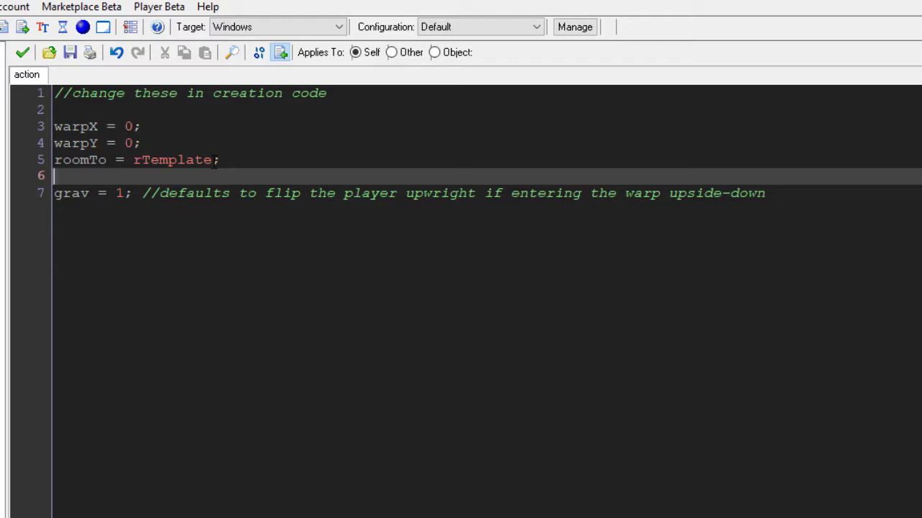
Return to rMyStage1 and look at the creation code of the objWarp at the bottom of the spiked shaft
click(27, 57)
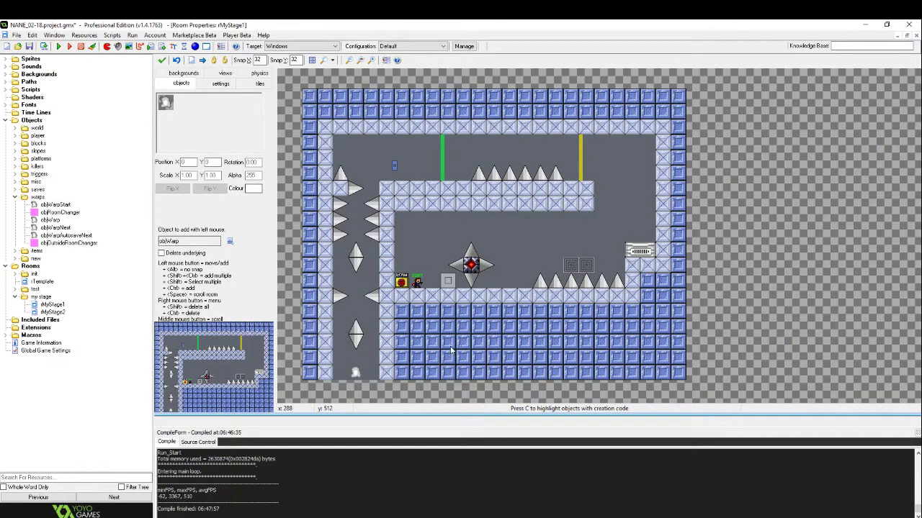
right_click(357, 375)
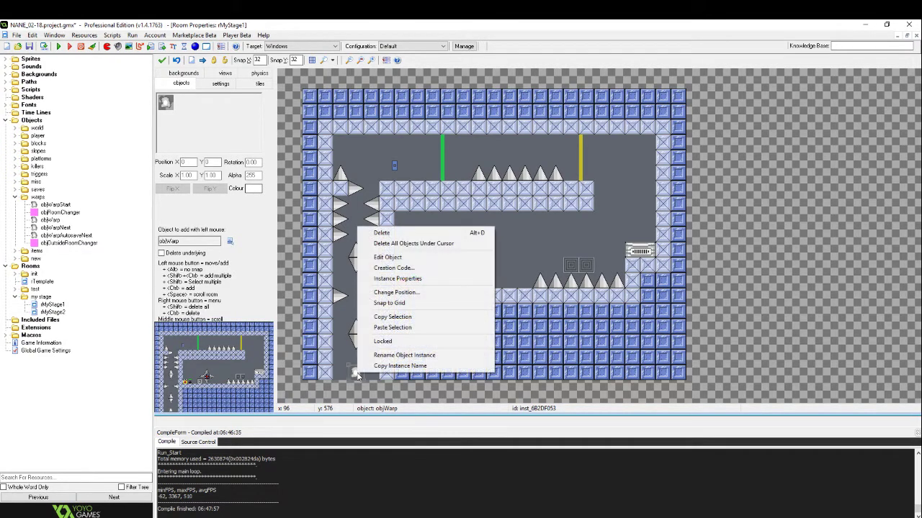
click(392, 268)
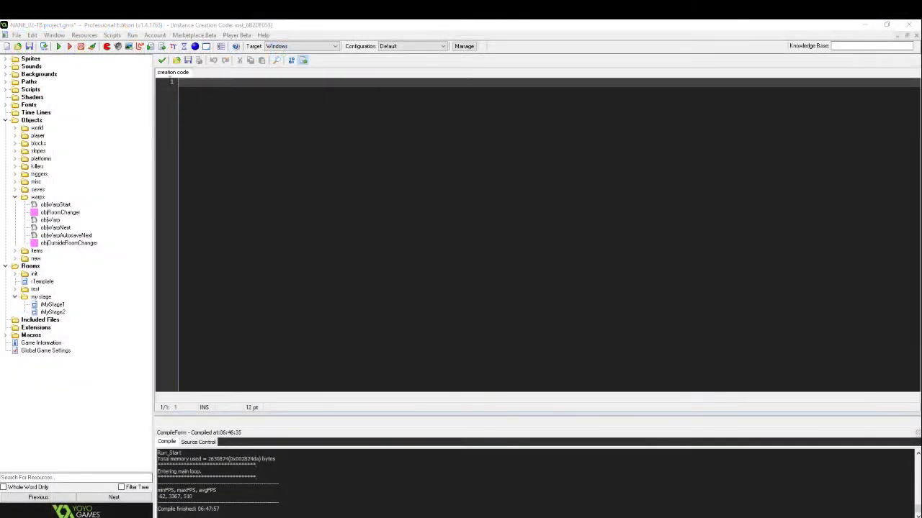
click(22, 52)
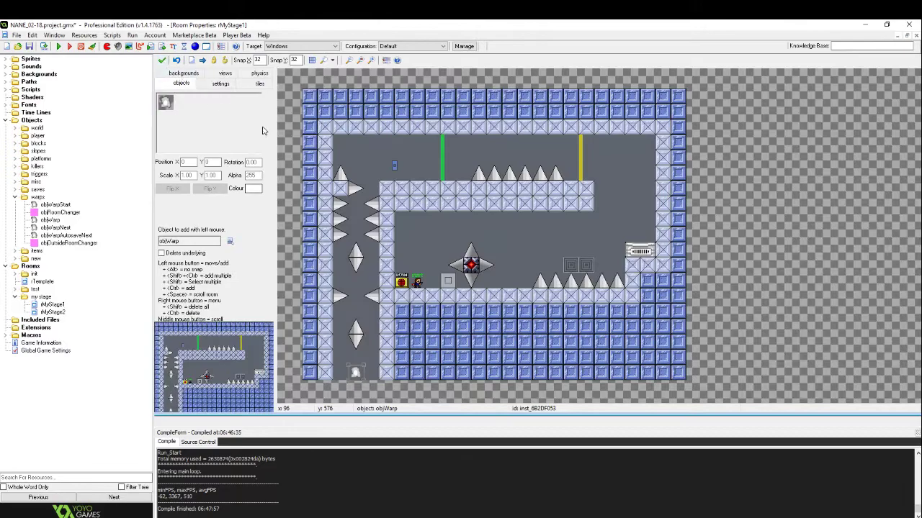
Place a second objWarp in rMyStage1 and move it into the upper-right corner of the room's open area
click(183, 142)
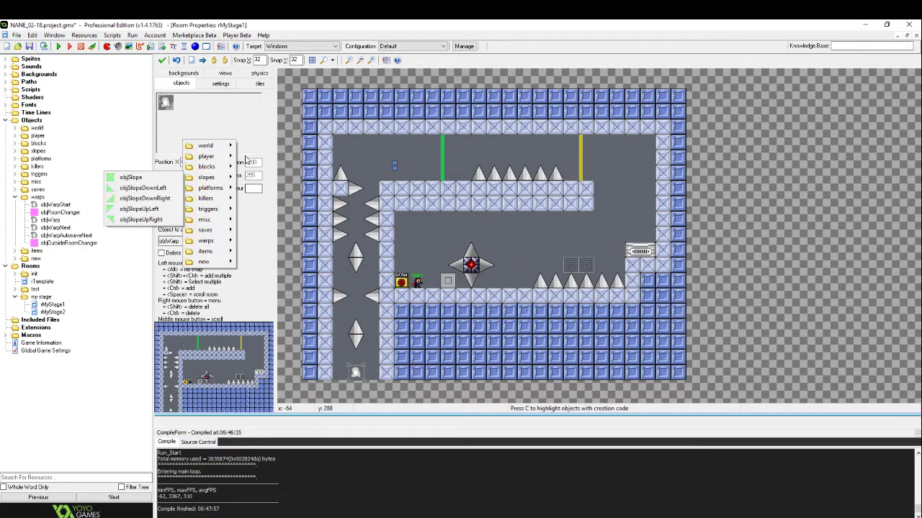
click(633, 152)
click(633, 154)
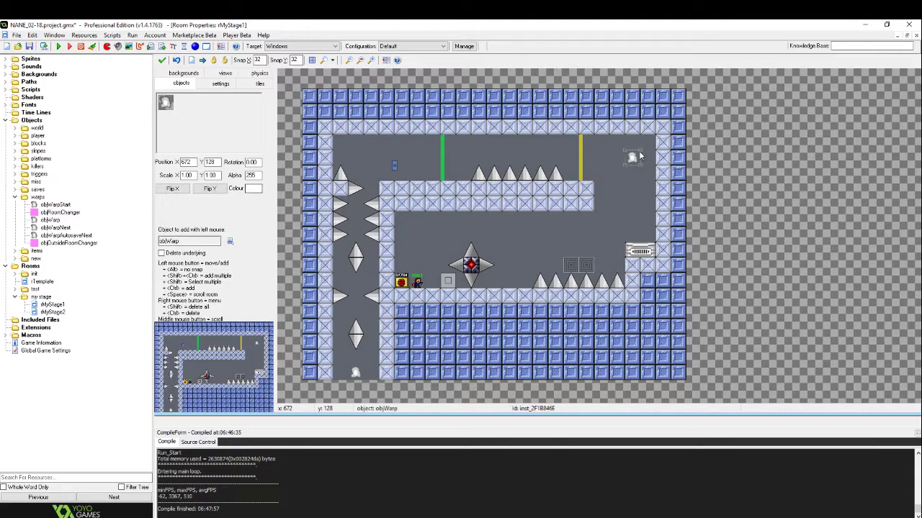
drag(639, 158, 646, 146)
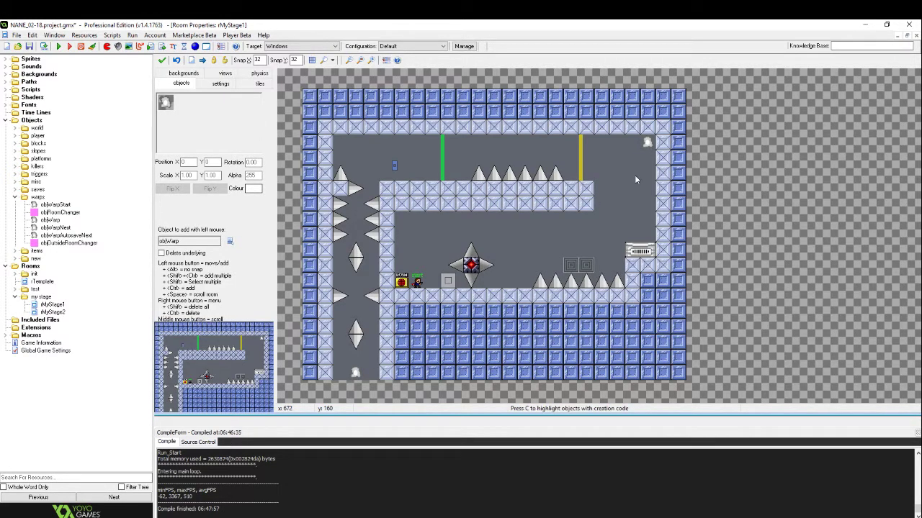
Set the creation code of the warp at the bottom of the spiked shaft to roomTo = rMyStage2
right_click(355, 372)
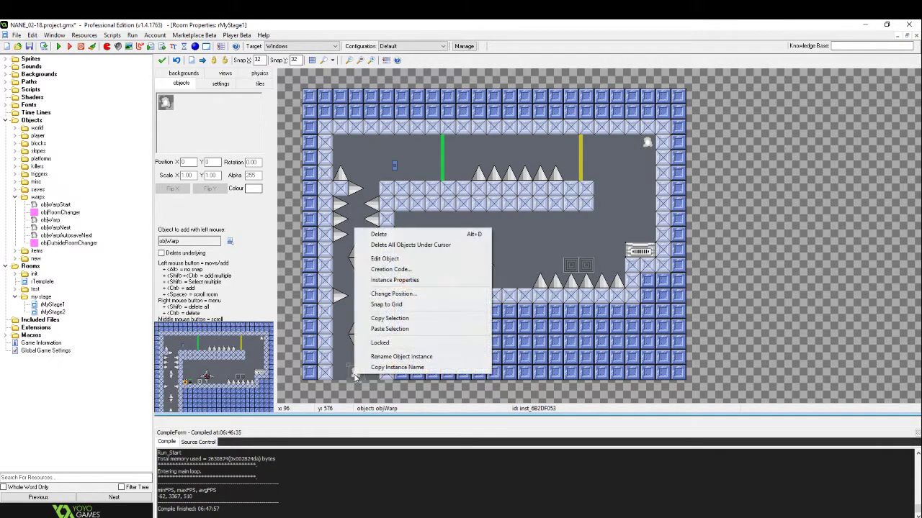
click(395, 272)
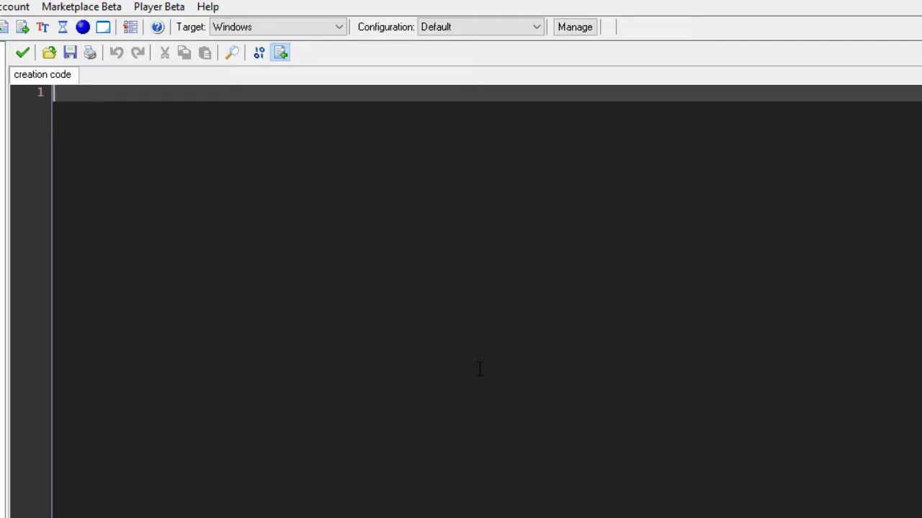
text(roo)
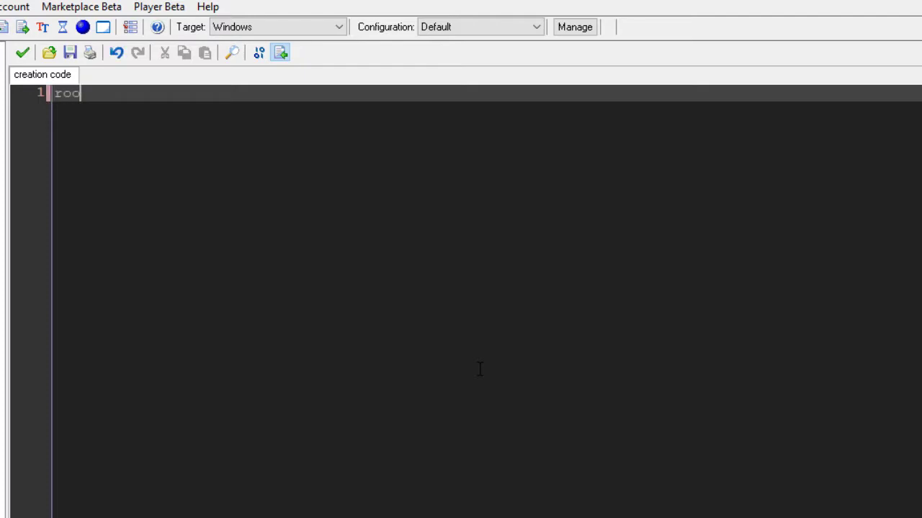
text(mTo)
text(= rMyStage2)
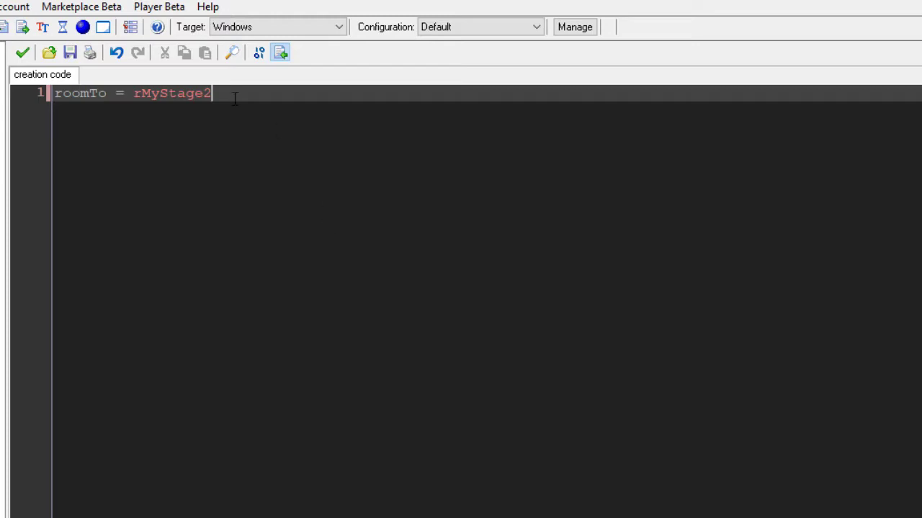
click(24, 58)
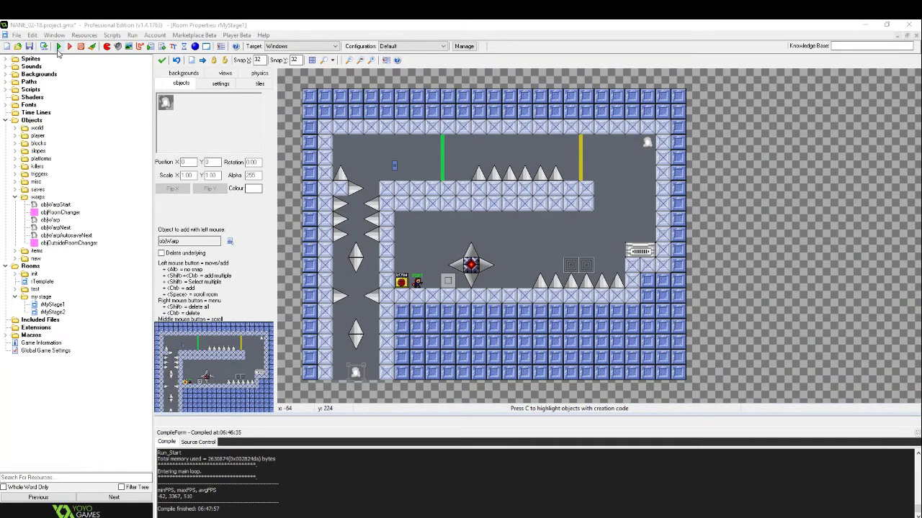
Run the game and move the player from the upper ledge into the spiked shaft to test the bottom warp
click(60, 47)
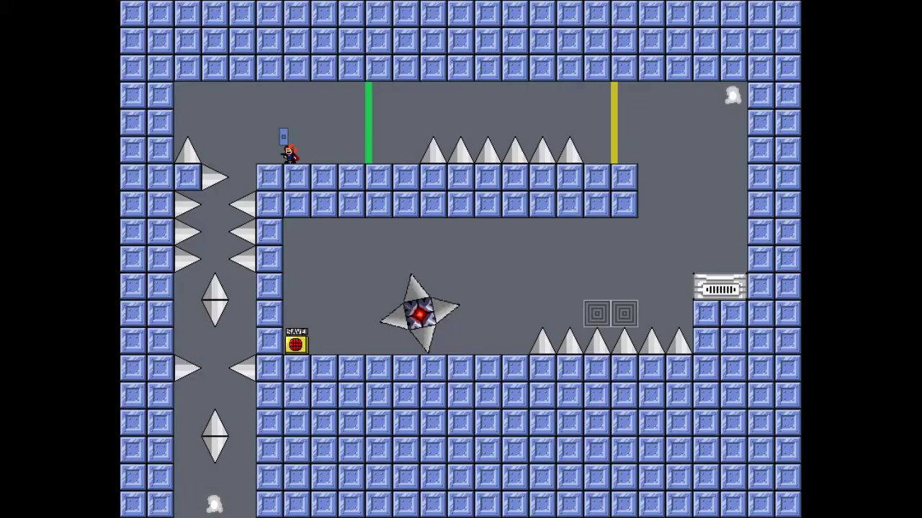
key(Left)
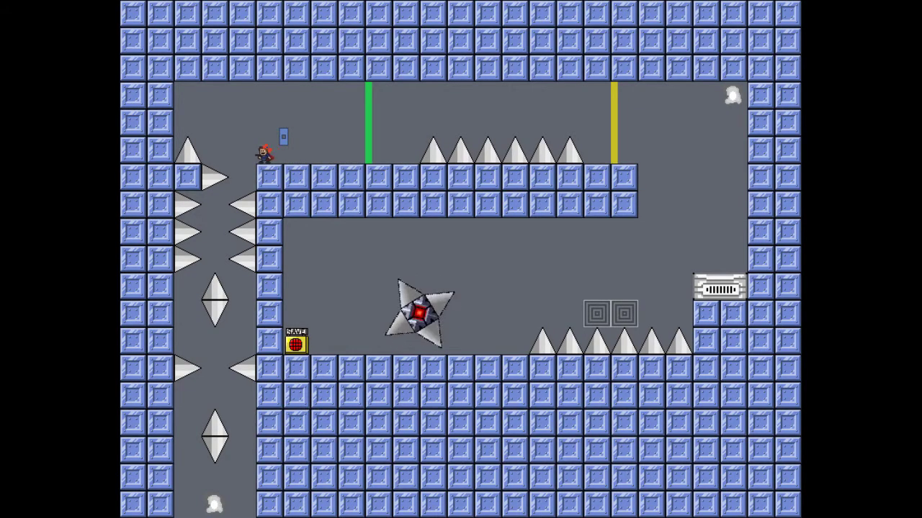
key(Left)
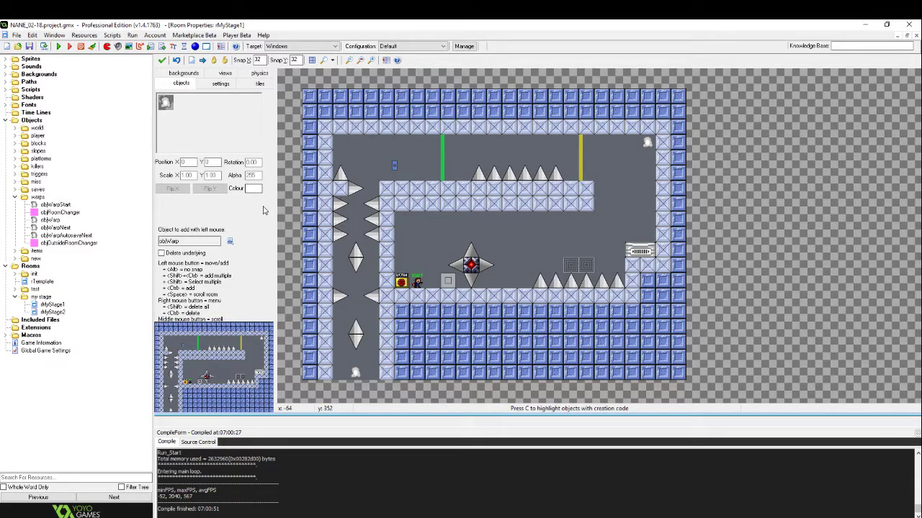
right_click(341, 375)
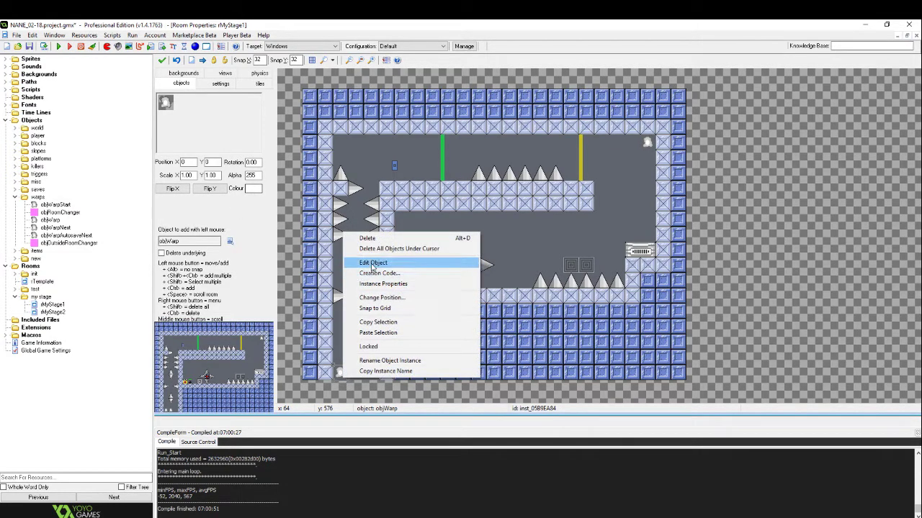
key(Escape)
right_click(339, 371)
key(Escape)
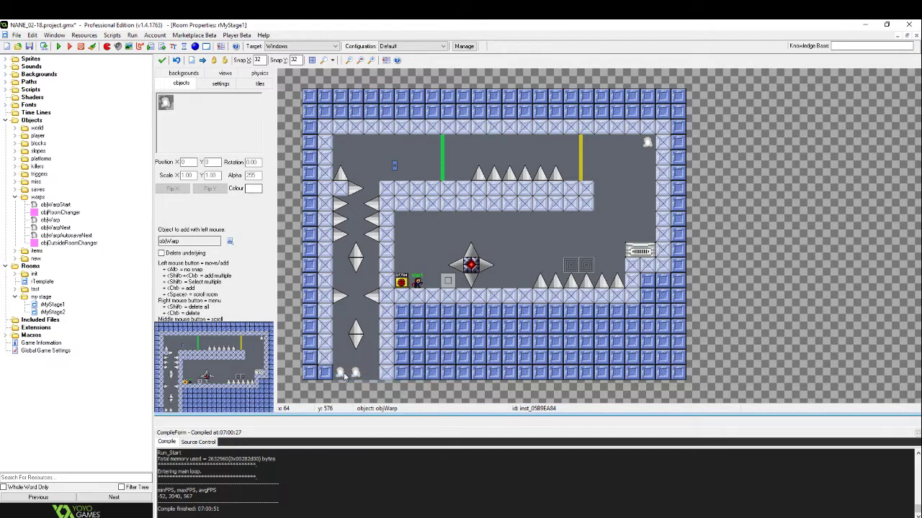
right_click(341, 376)
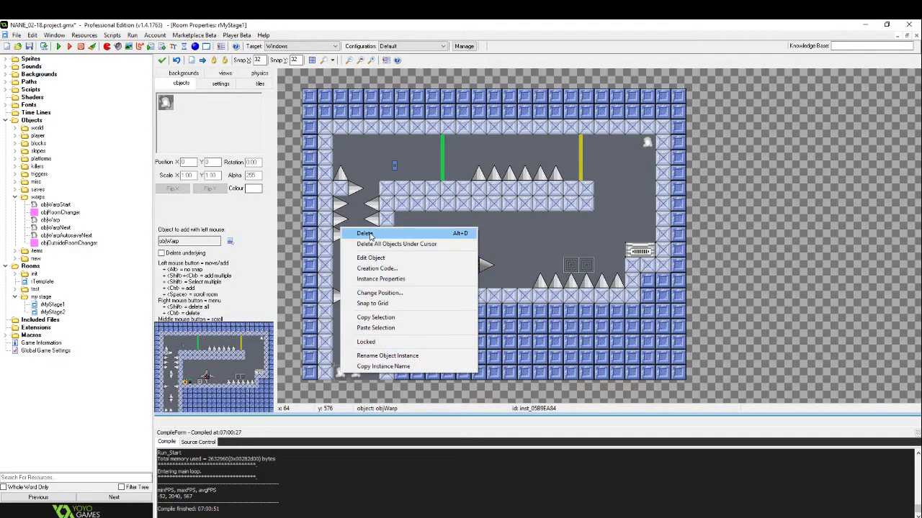
click(367, 232)
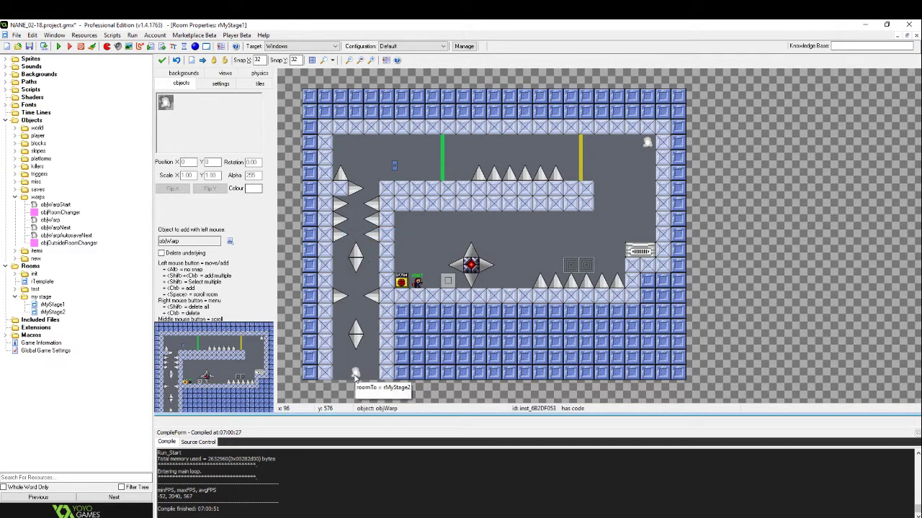
Paste copies of the coded shaft warp on both sides of it, and highlight the instances that have creation code
key(ctrl+c)
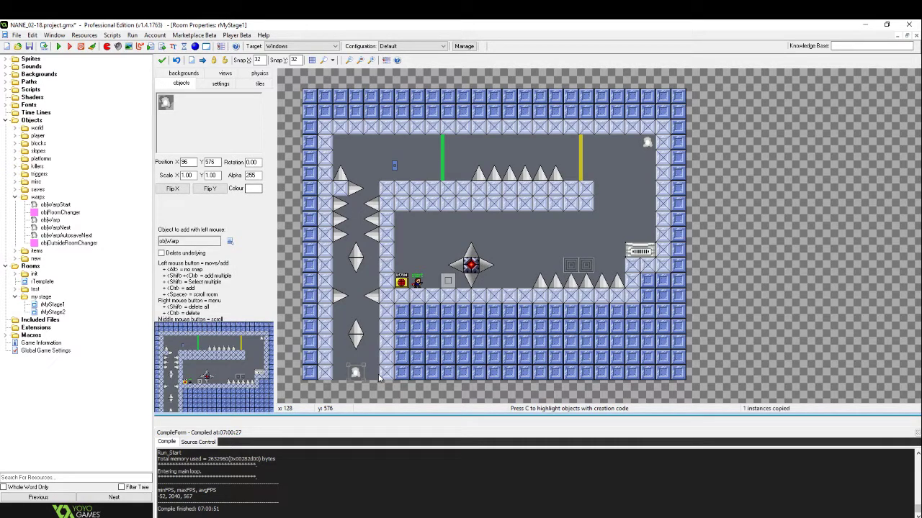
key(ctrl+v)
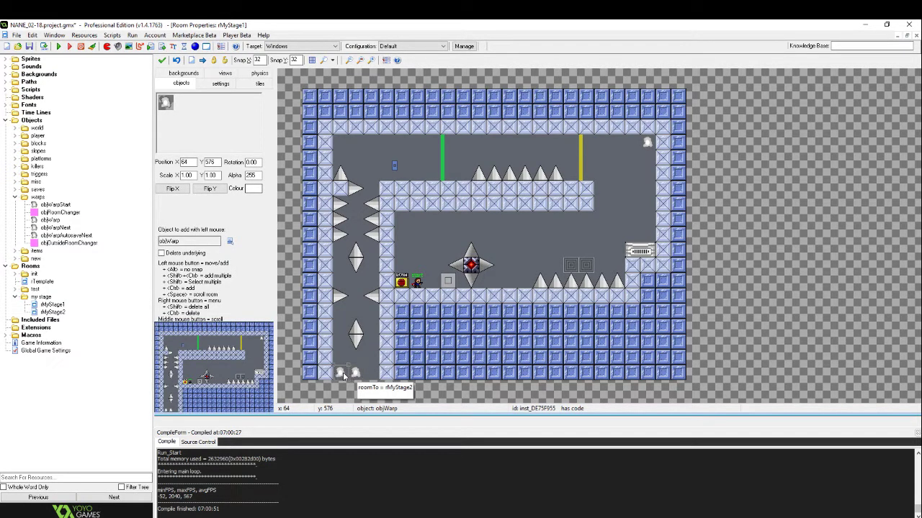
click(356, 372)
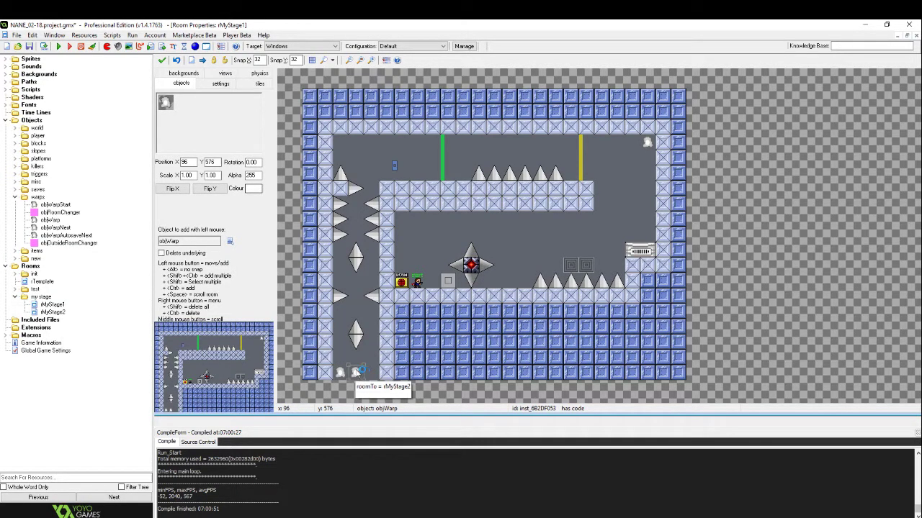
mouse_move(361, 379)
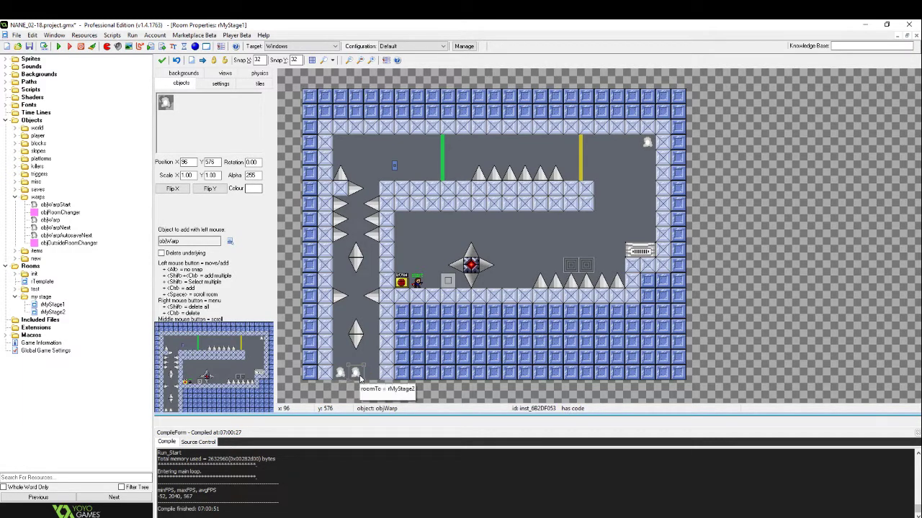
click(370, 372)
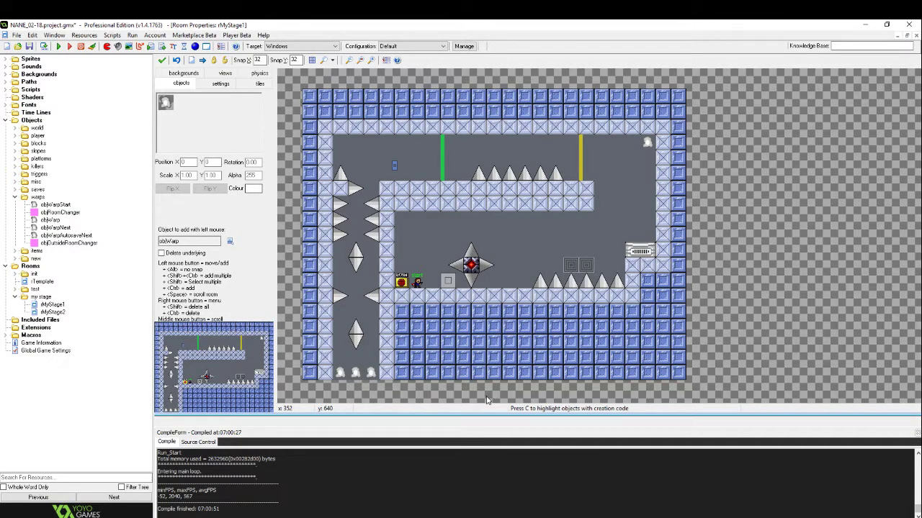
key(c)
key(c)
Inspect the Create event code of objShurikenRotate, the rotating shuriken's object, for its rotation speed variable
right_click(475, 282)
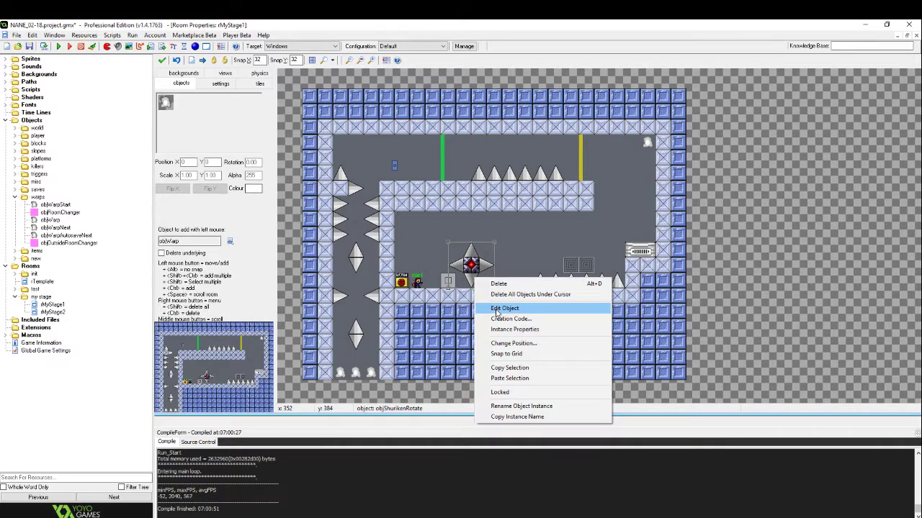
click(504, 308)
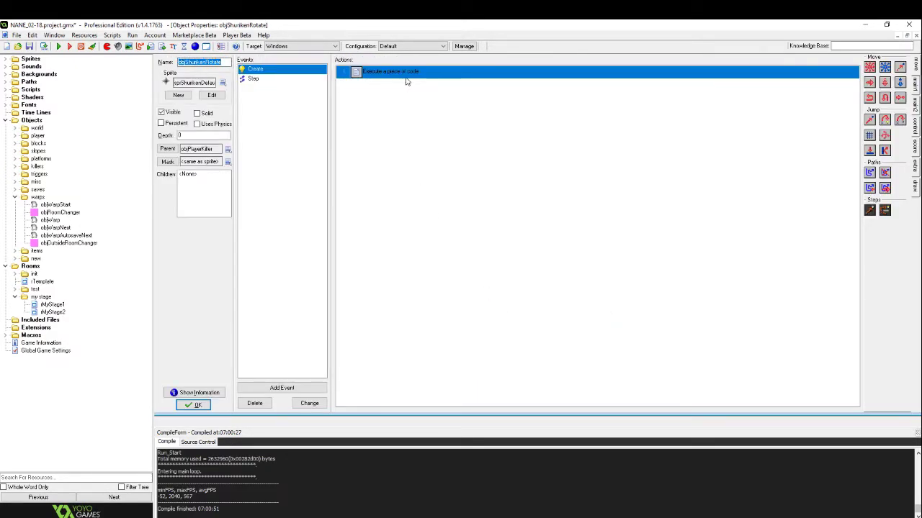
right_click(361, 73)
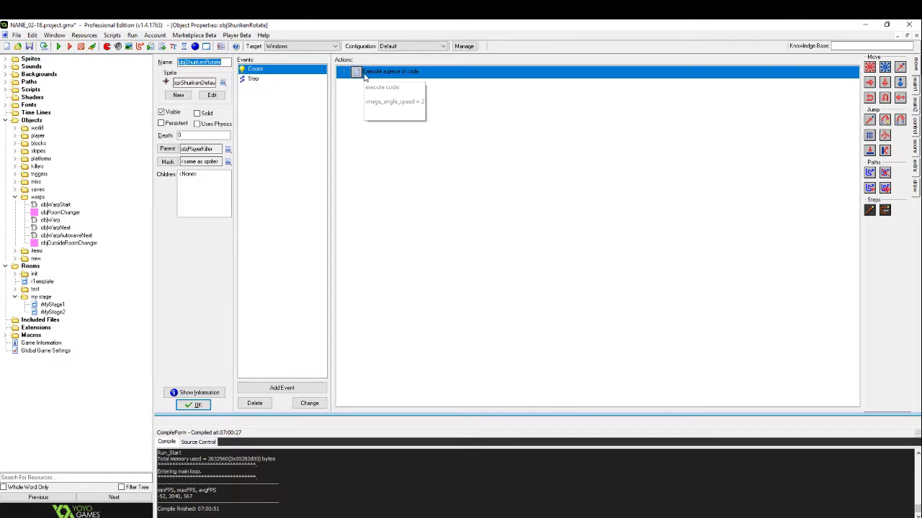
click(363, 77)
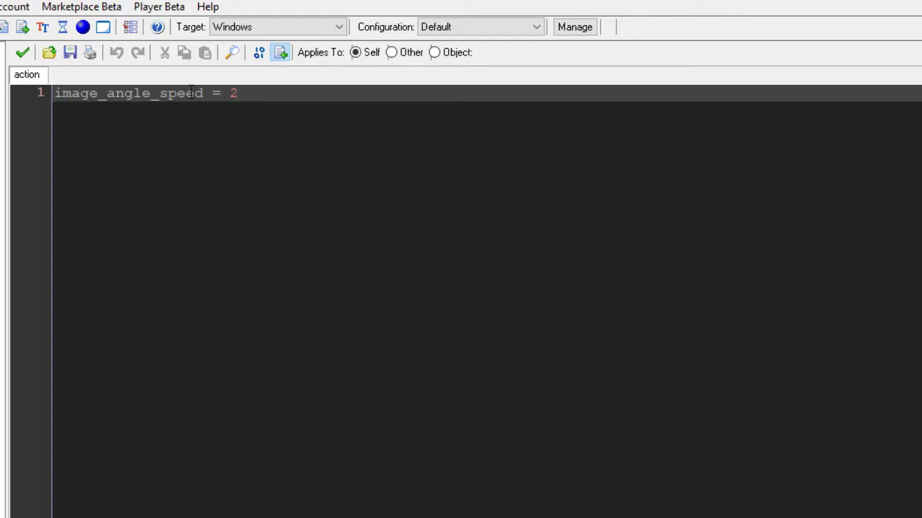
click(22, 52)
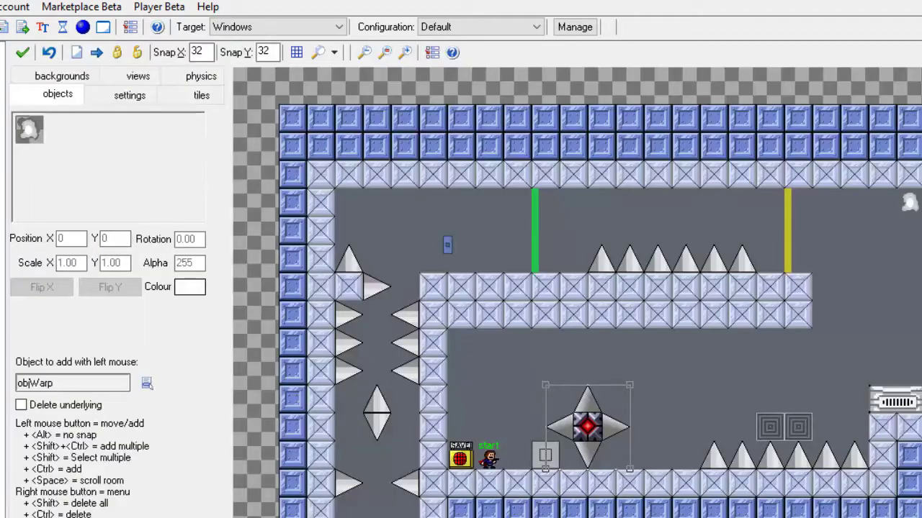
Set the rotating shuriken's instance creation code to image_angle_speed = -2
right_click(589, 441)
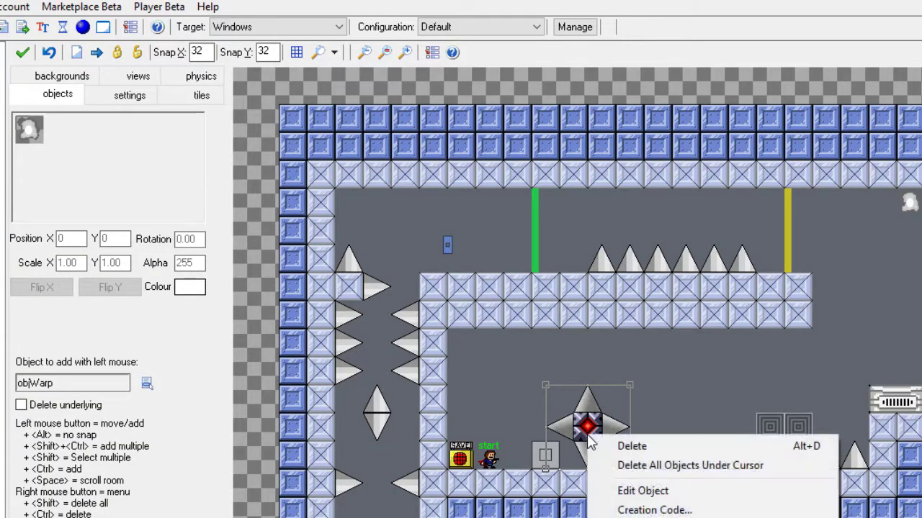
click(653, 511)
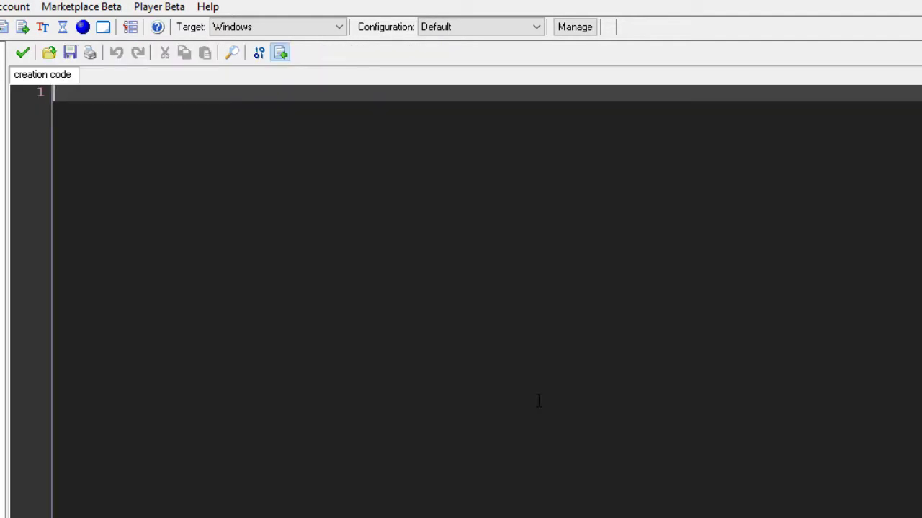
text(image_angle_speed)
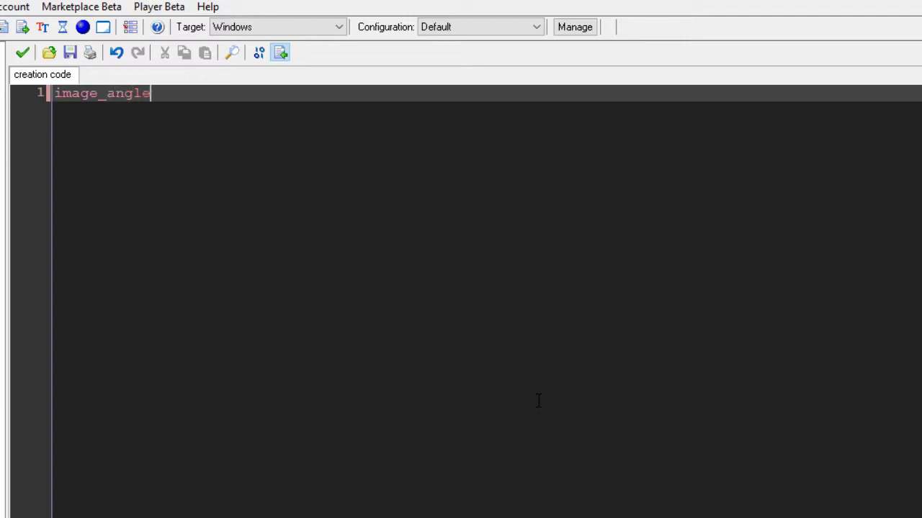
text( = -2)
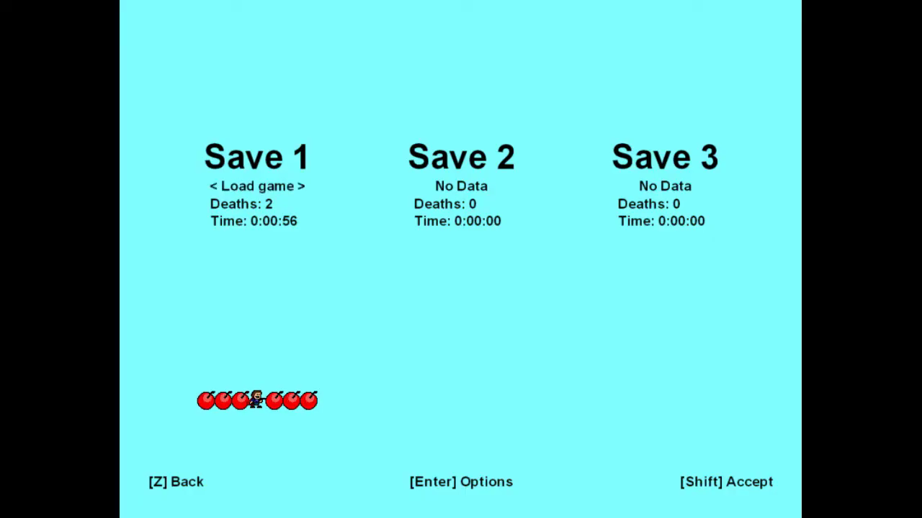
Load Save 1 and play from beside the save point past the rotating shuriken onto the two blocks above the spikes
key(shift)
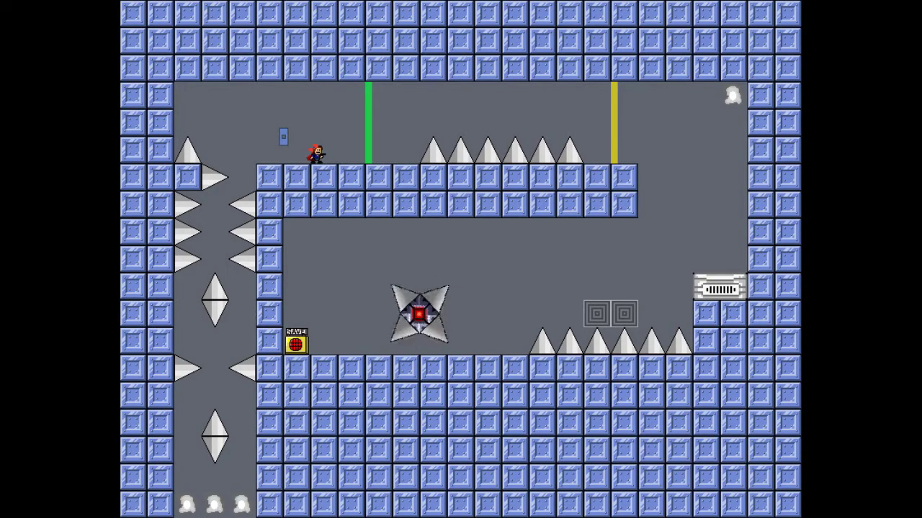
click(343, 343)
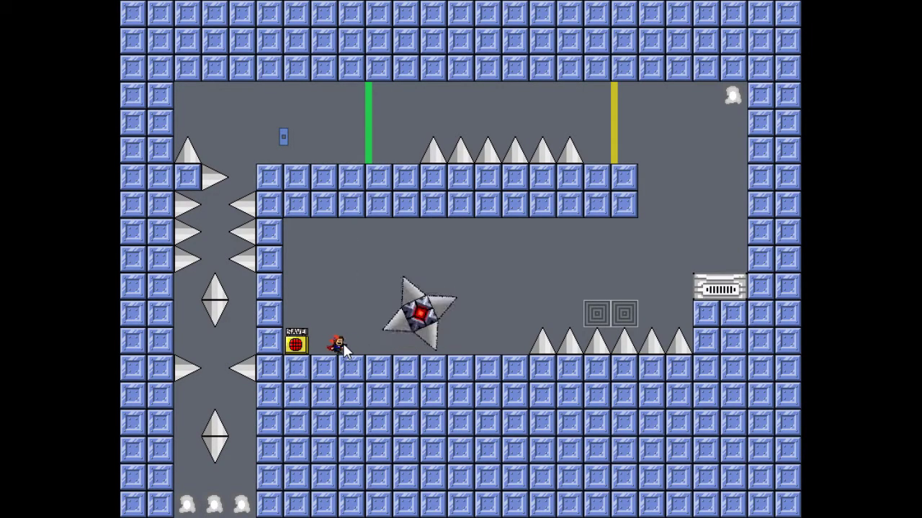
key(Right)
key(shift)
key(Right)
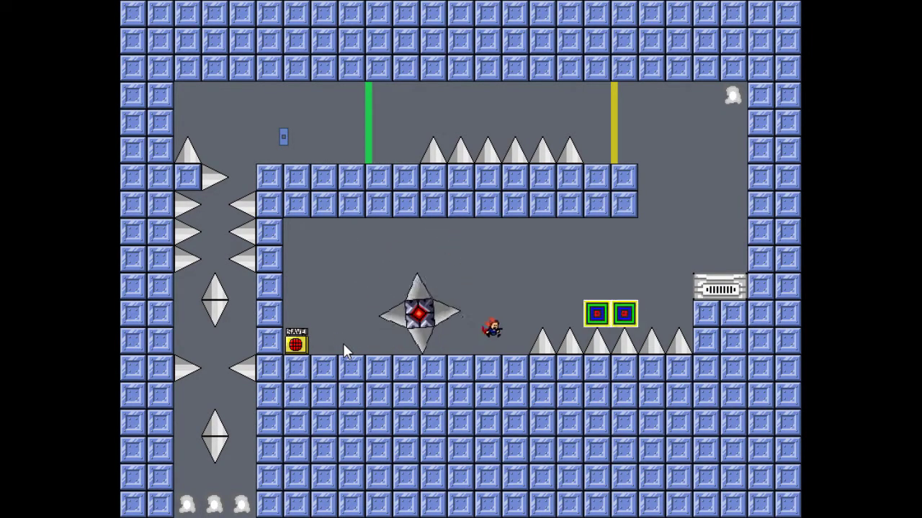
key(shift)
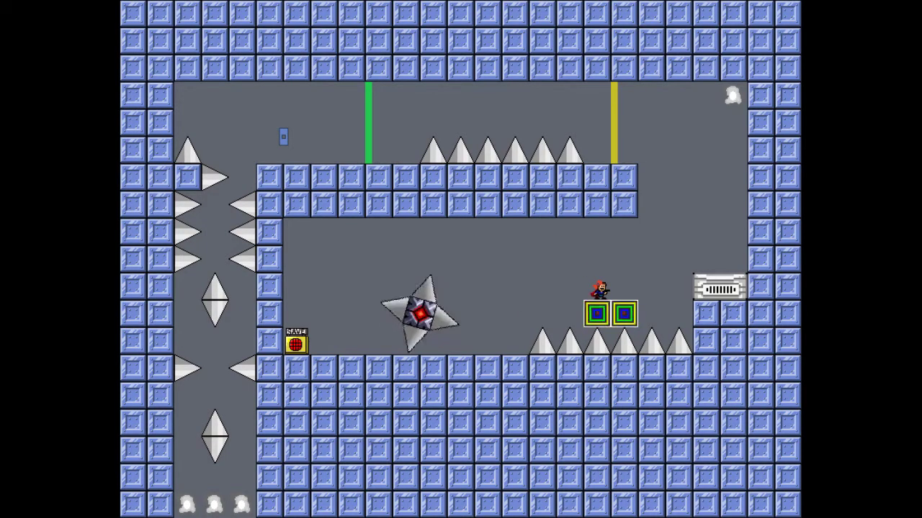
Jump from the two blocks to the upper ledge and cross its spikes past the yellow and green bars
key(shift)
key(Right)
key(shift)
key(Left)
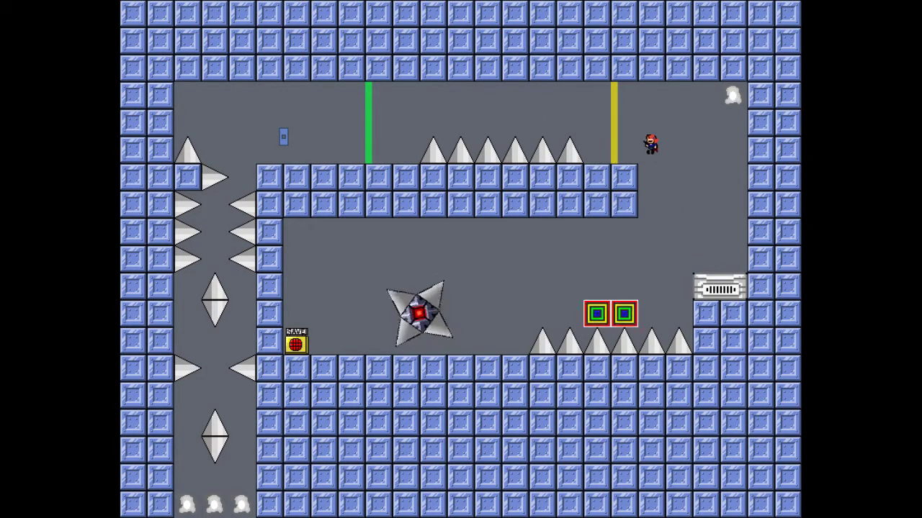
key(shift)
key(Left)
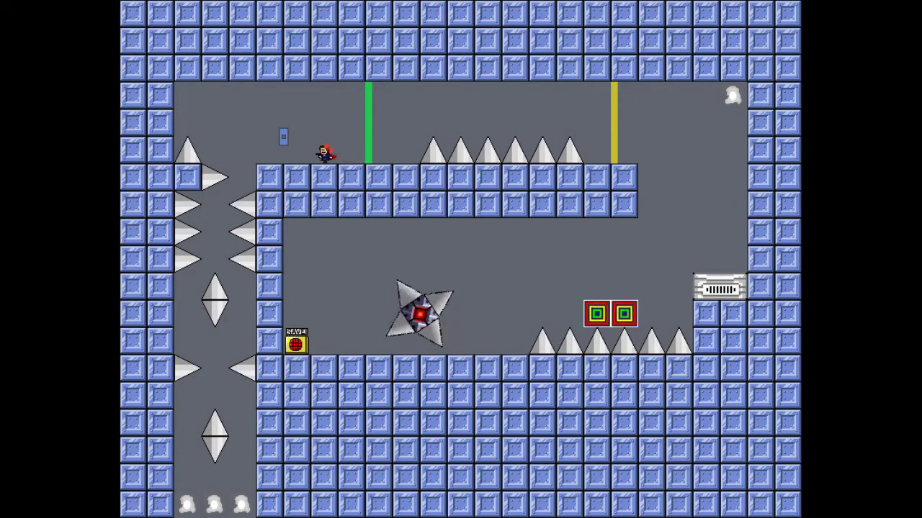